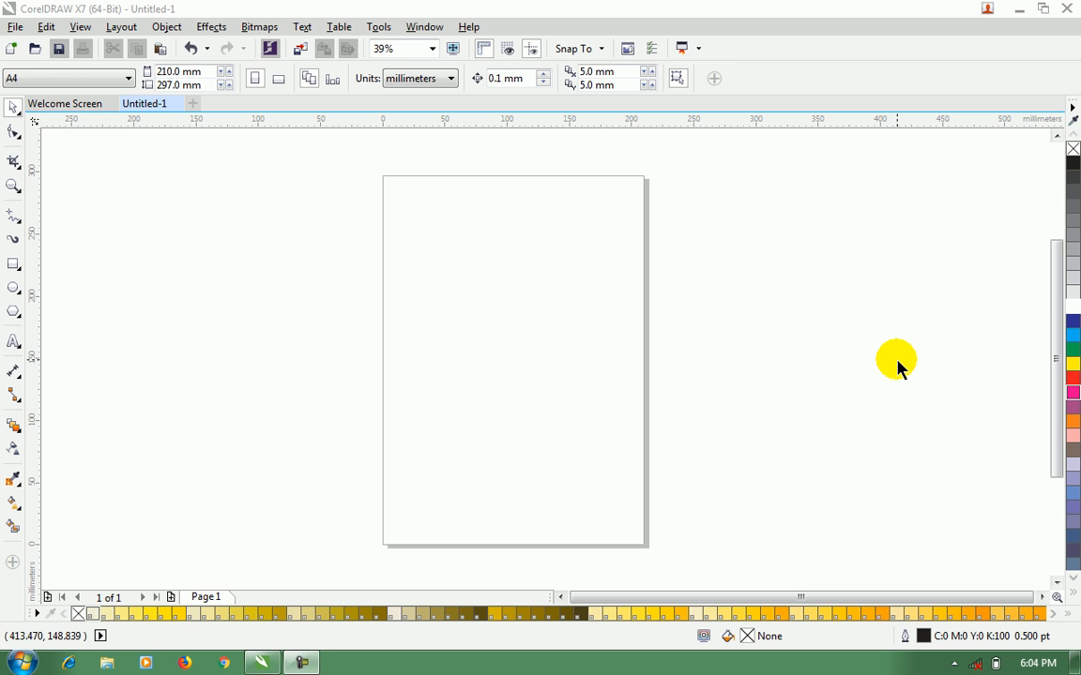
pyautogui.click(211, 35)
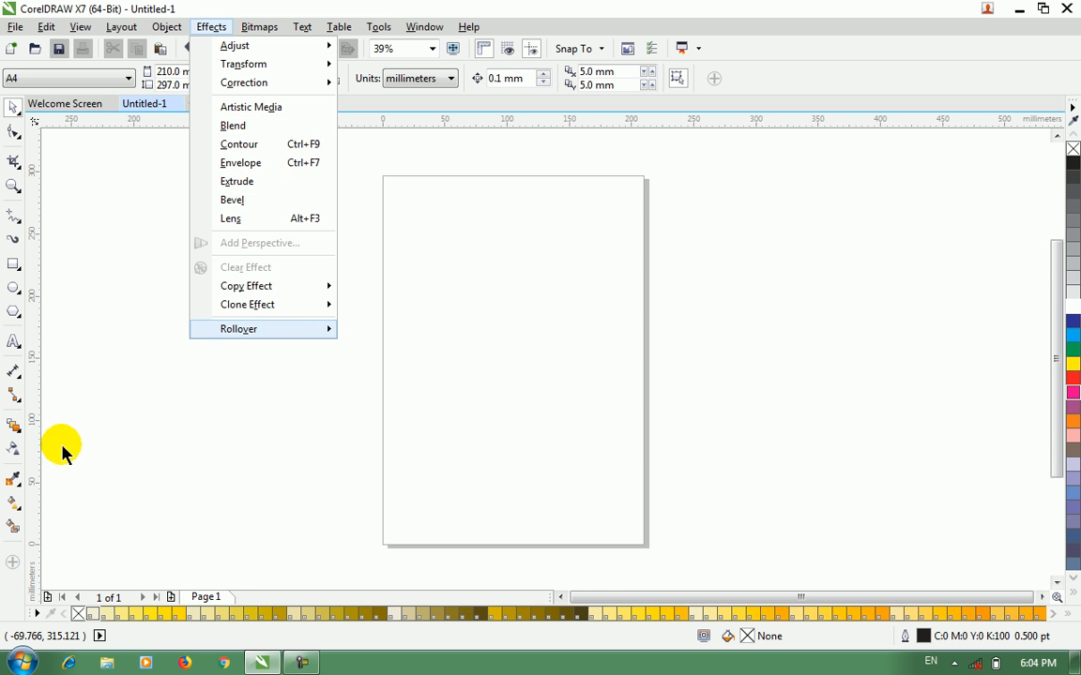
pyautogui.click(12, 428)
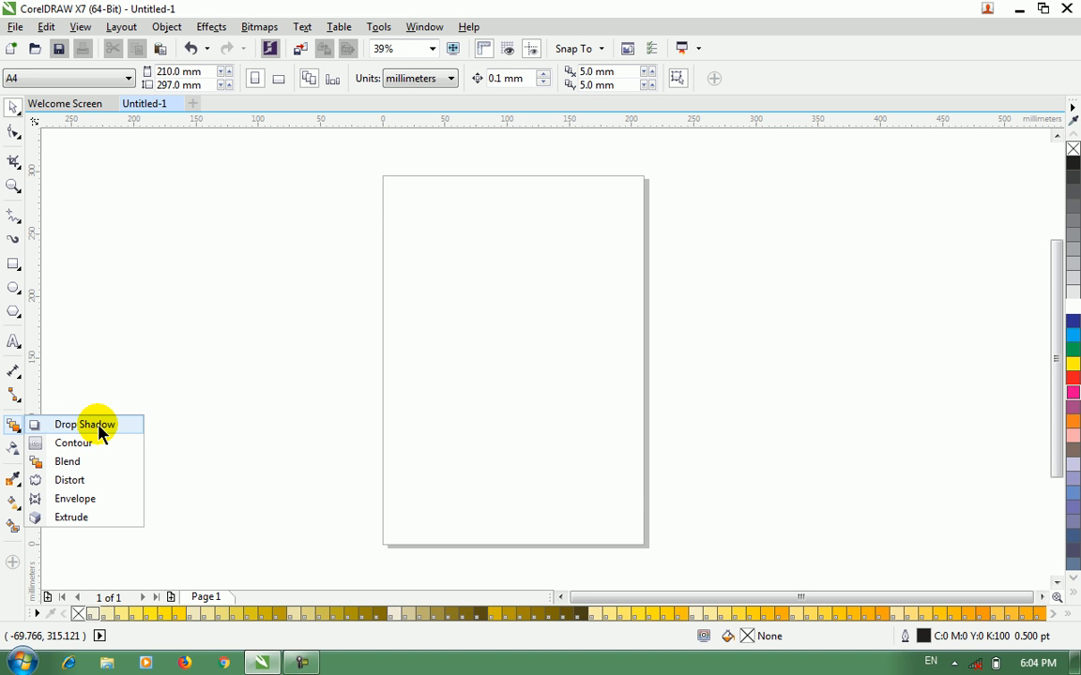
# Step: Draw an ellipse about 104 by 107 mm beside the page on its left and fill it with cyan
pyautogui.click(20, 294)
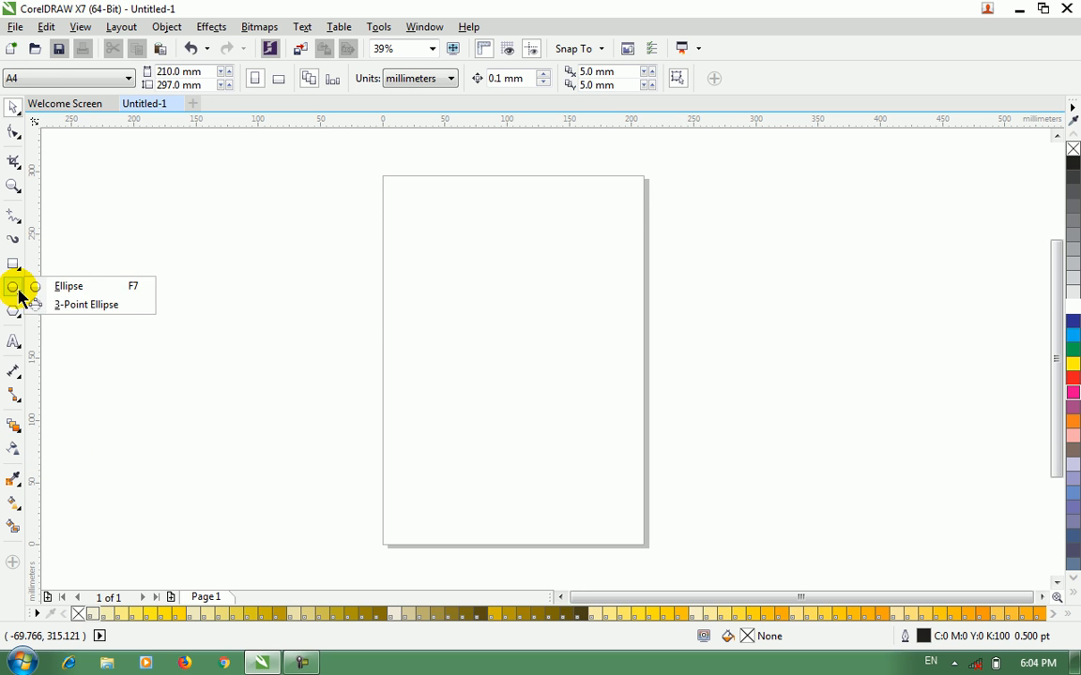
pyautogui.click(65, 285)
pyautogui.moveTo(175, 288)
pyautogui.mouseDown()
pyautogui.moveTo(225, 350)
pyautogui.moveTo(310, 386)
pyautogui.moveTo(305, 418)
pyautogui.mouseUp()
pyautogui.moveTo(1072, 335); pyautogui.dragTo(290, 302)
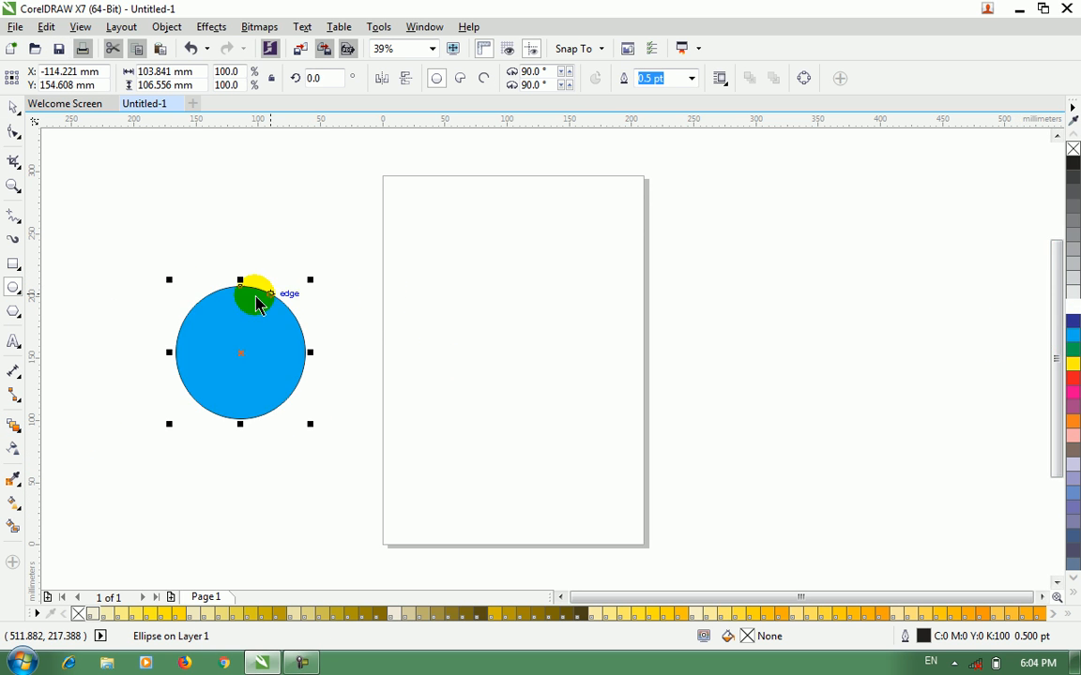
# Step: Cast a drop shadow about 14 mm right and 31 mm below the cyan ellipse, and delete the shadowed ellipse
pyautogui.click(12, 425)
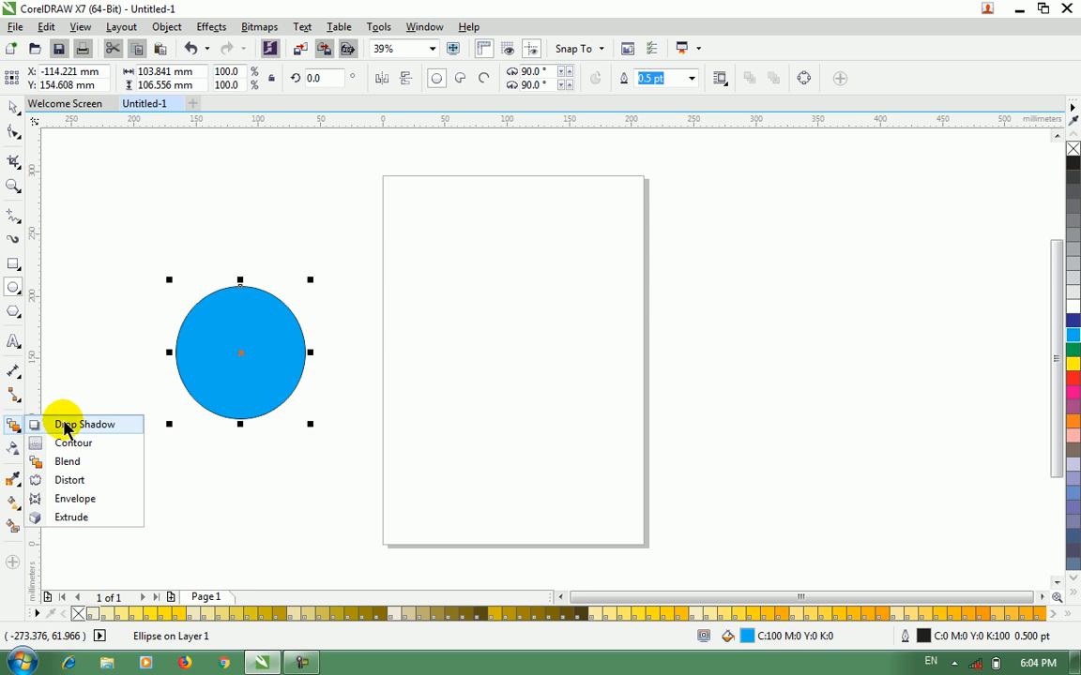
pyautogui.click(63, 430)
pyautogui.moveTo(284, 357); pyautogui.dragTo(285, 457)
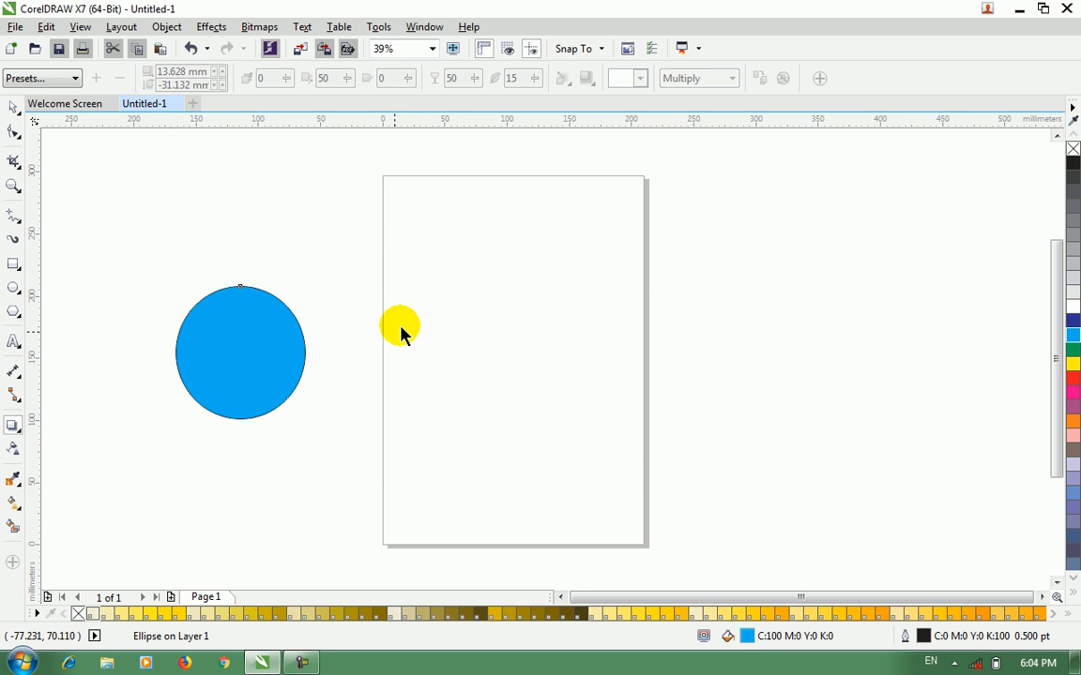
pyautogui.click(27, 112)
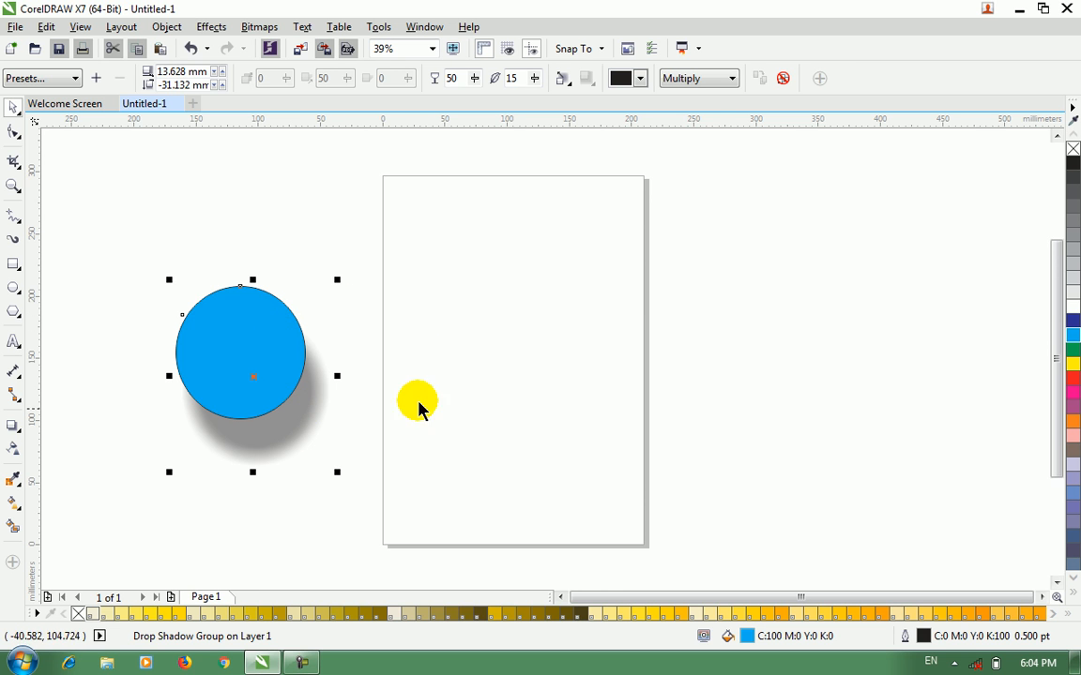
pyautogui.press('Delete')
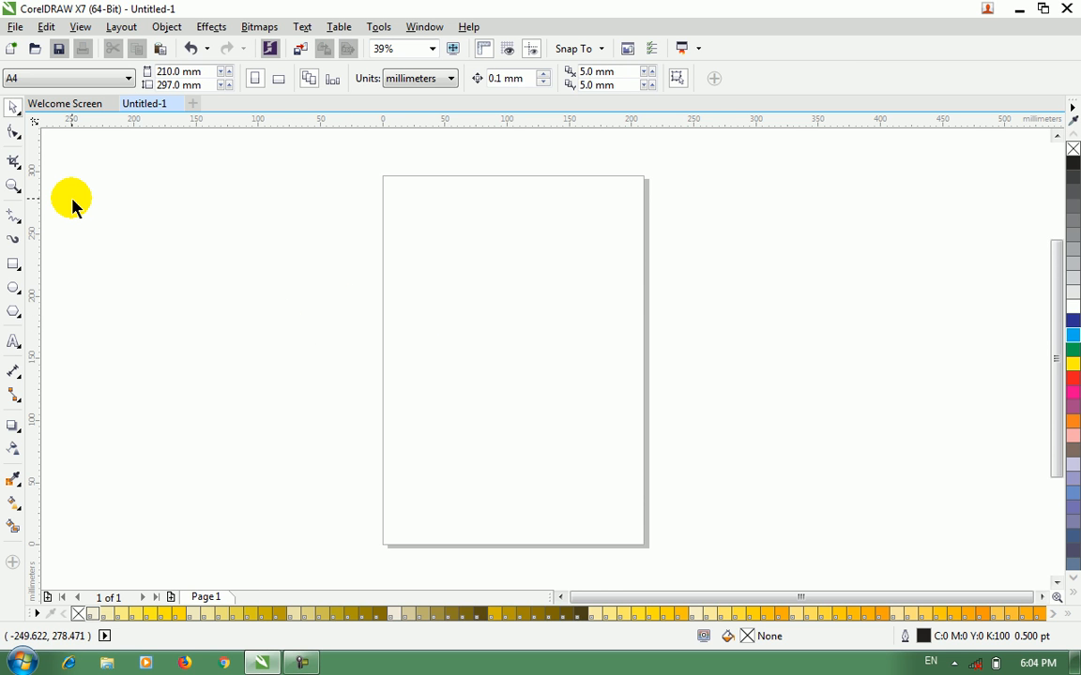
# Step: Draw a near-circular ellipse about 77 by 78 mm on the page and activate the Contour tool for it
pyautogui.click(13, 427)
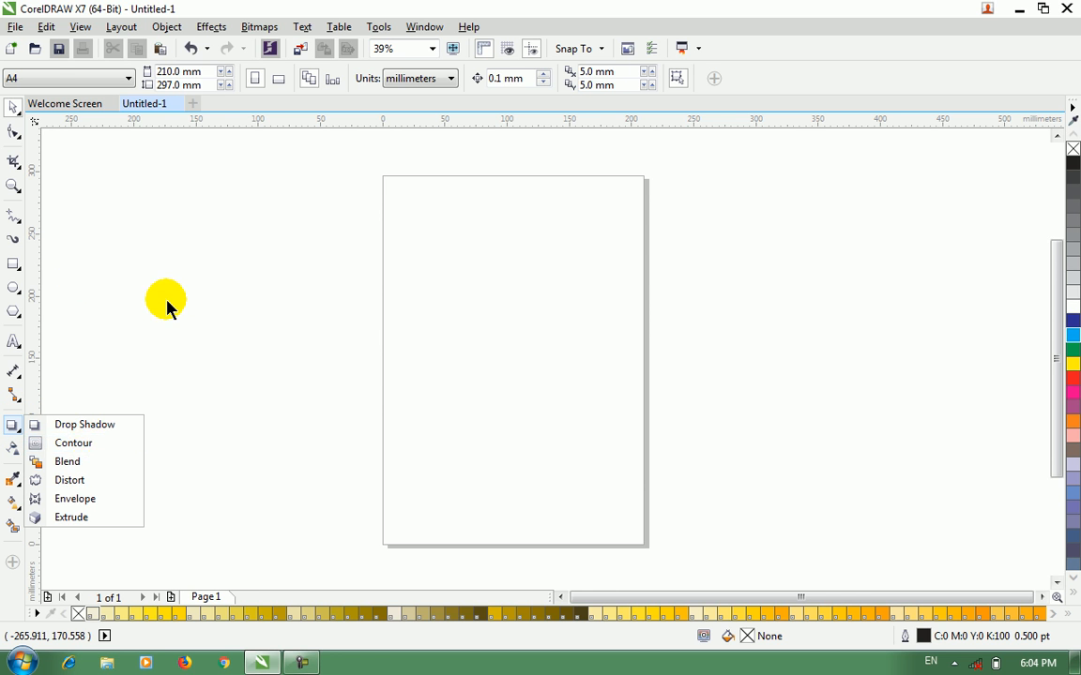
pyautogui.click(13, 288)
pyautogui.moveTo(420, 293)
pyautogui.mouseDown()
pyautogui.moveTo(455, 314)
pyautogui.moveTo(515, 391)
pyautogui.mouseUp()
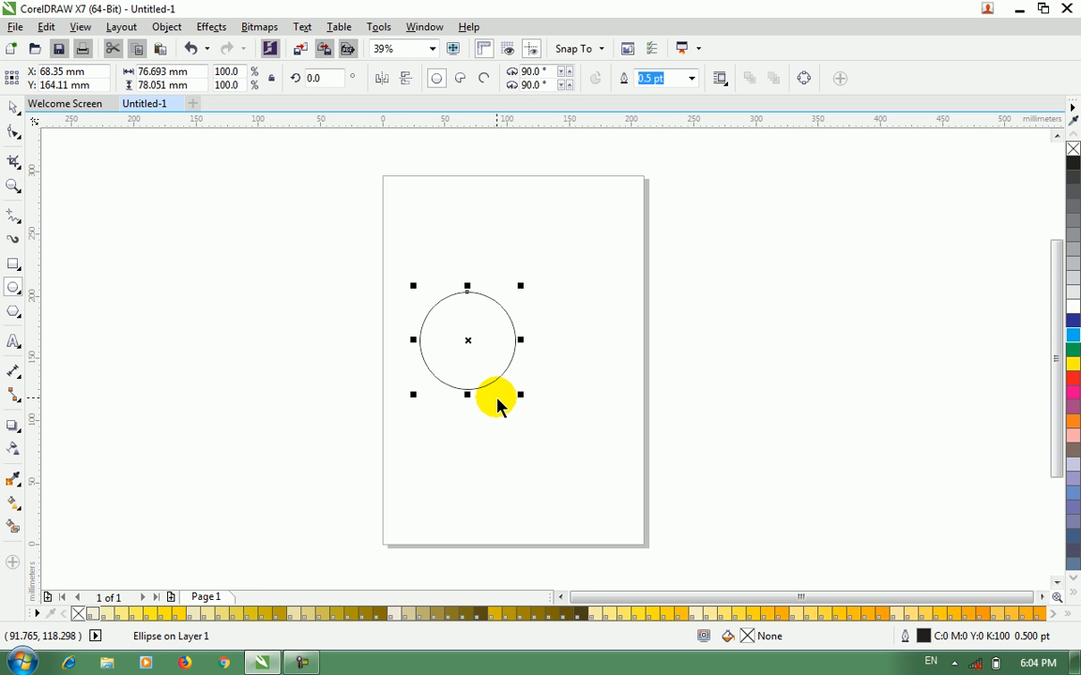
pyautogui.click(13, 429)
pyautogui.click(99, 444)
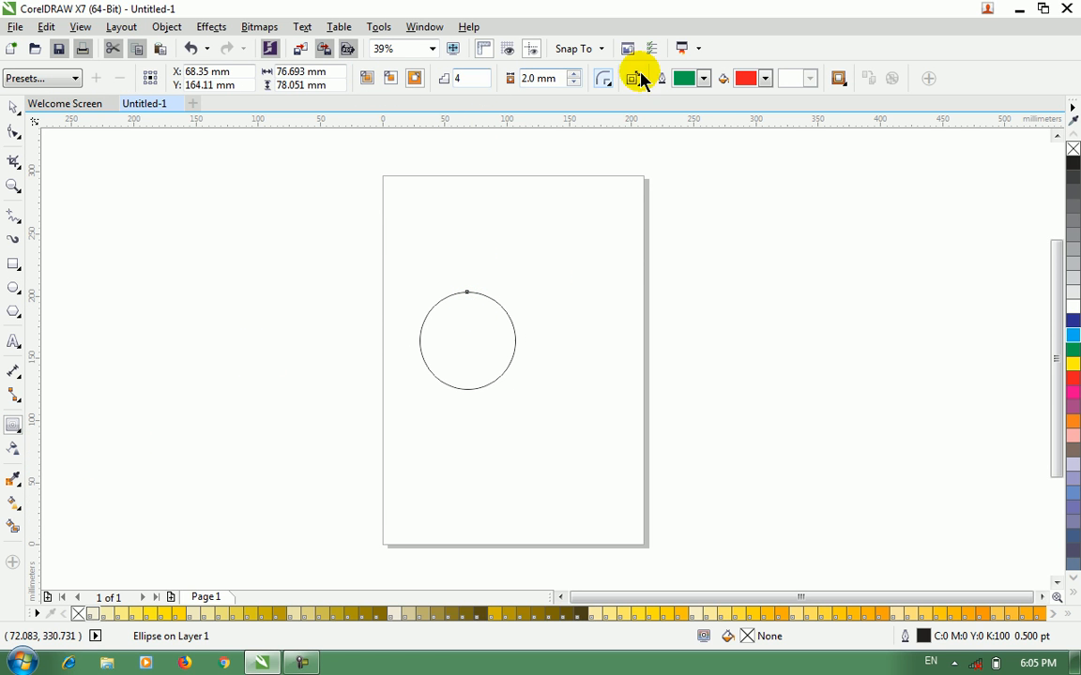
pyautogui.click(212, 27)
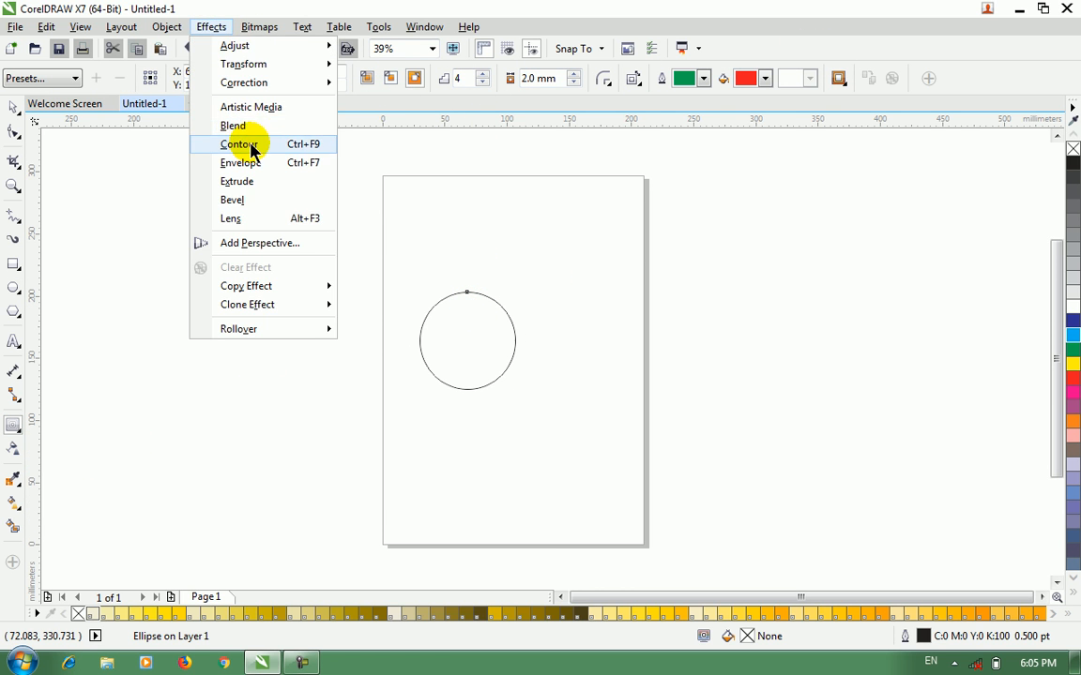
pyautogui.click(246, 124)
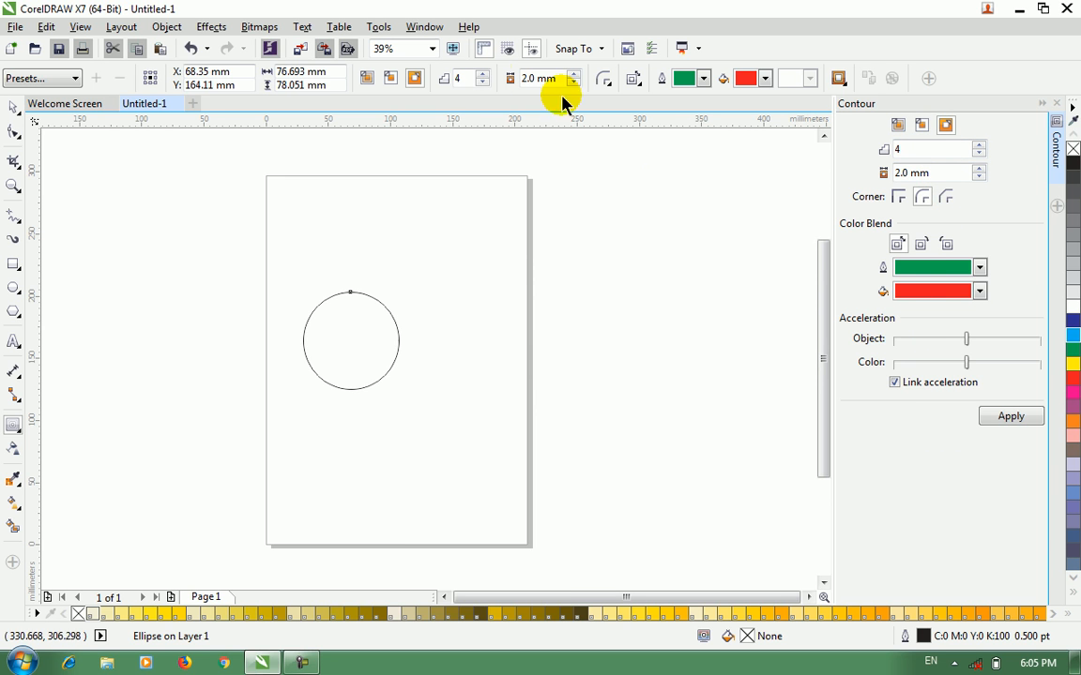
pyautogui.click(1056, 103)
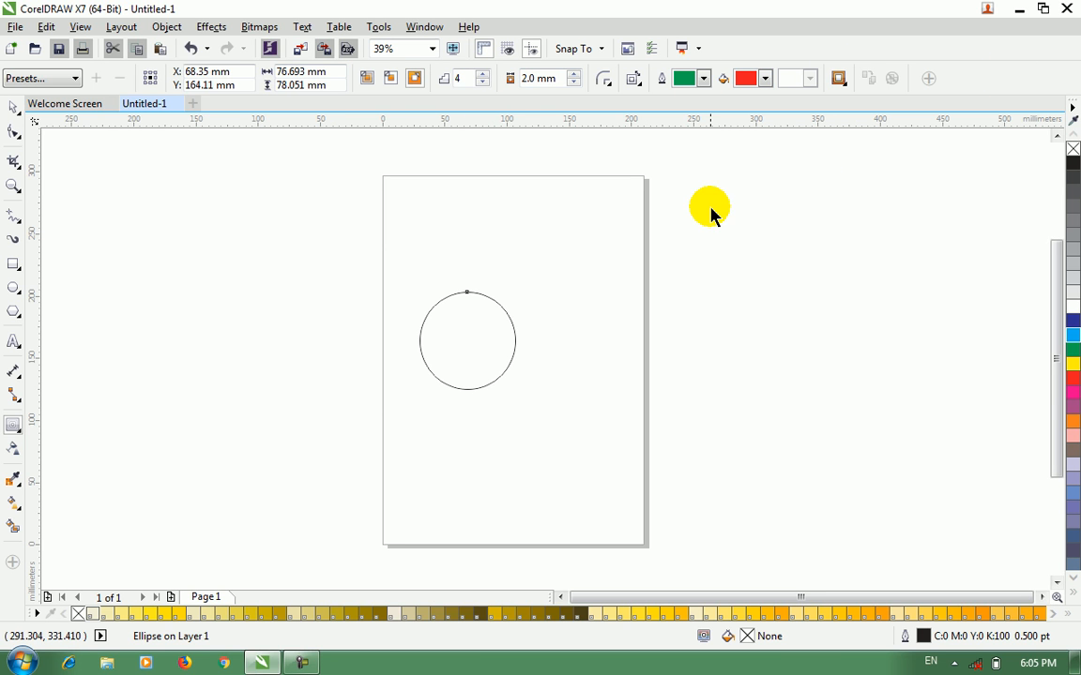
# Step: Contour the circle outward with an offset of about 3.2 mm and set the number of contour steps to 10
pyautogui.moveTo(478, 305); pyautogui.dragTo(489, 284)
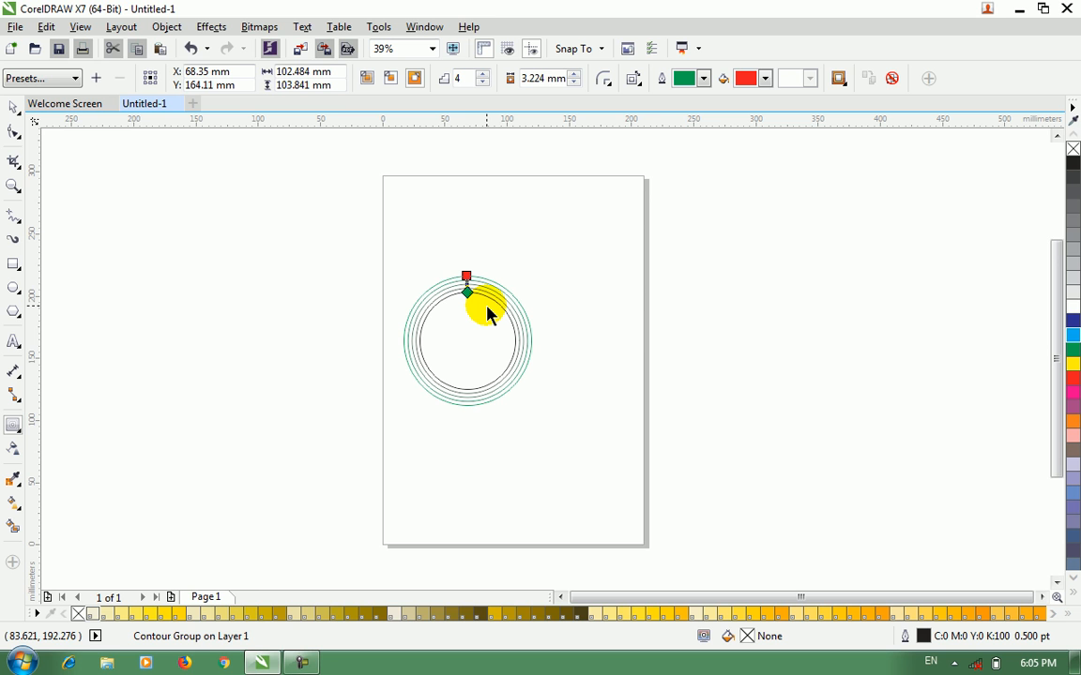
pyautogui.click(484, 75)
pyautogui.click(484, 75)
pyautogui.click(484, 75)
pyautogui.click(484, 75)
pyautogui.click(484, 75)
pyautogui.click(484, 75)
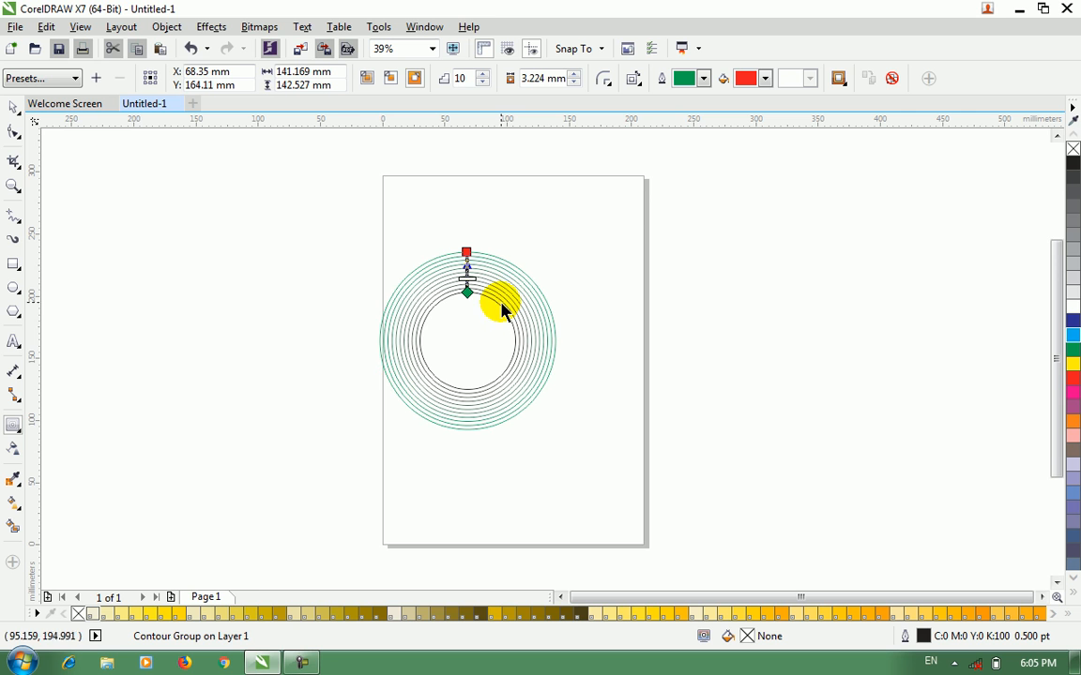
# Step: Switch the circle's contour to the inside with 5 steps and try larger and smaller contour offsets
pyautogui.click(391, 80)
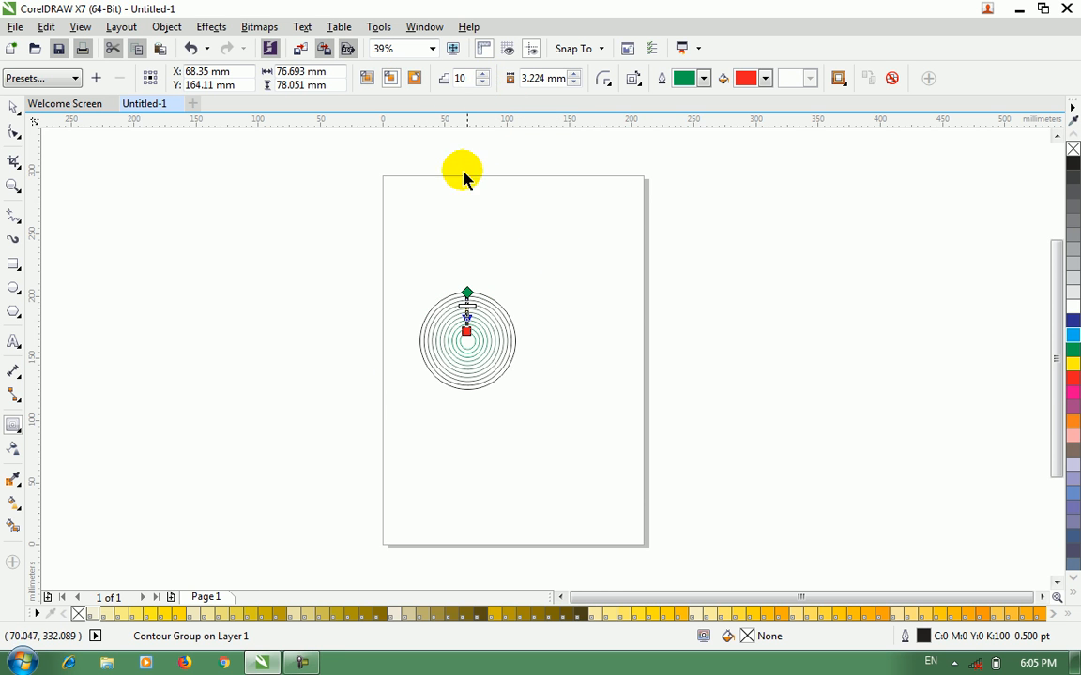
pyautogui.click(482, 82)
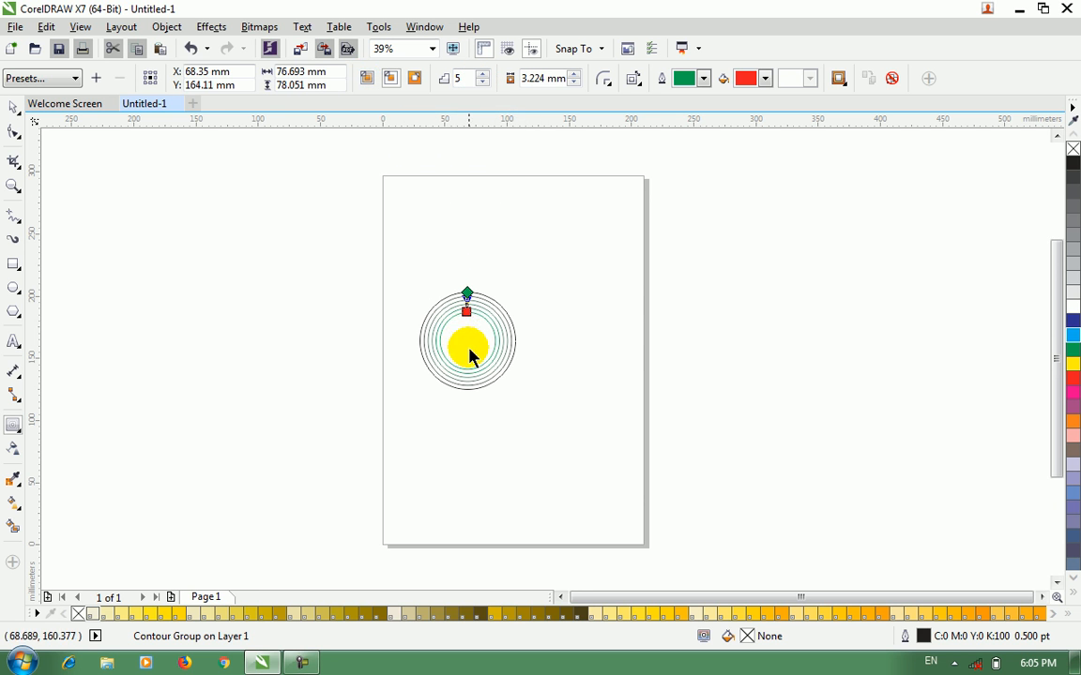
pyautogui.click(574, 75)
pyautogui.click(574, 82)
pyautogui.click(574, 83)
pyautogui.click(574, 83)
# Step: Try the to-center contour on the circle, and return it to an outside contour with 6 steps
pyautogui.click(367, 78)
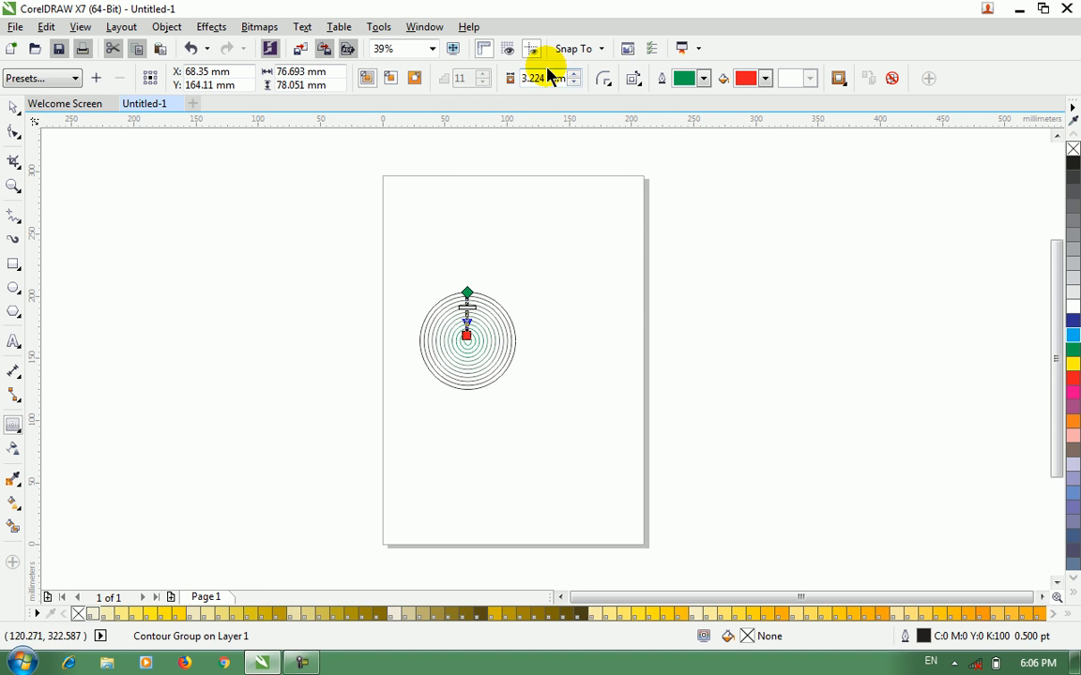
pyautogui.click(414, 81)
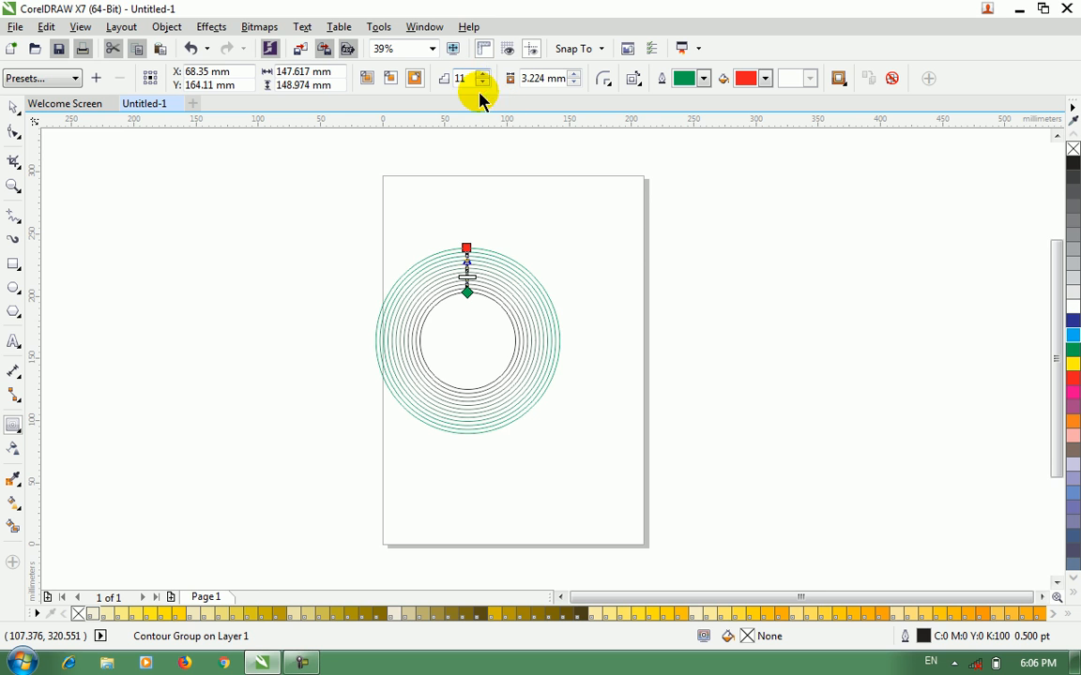
pyautogui.click(484, 83)
pyautogui.click(484, 84)
pyautogui.click(484, 83)
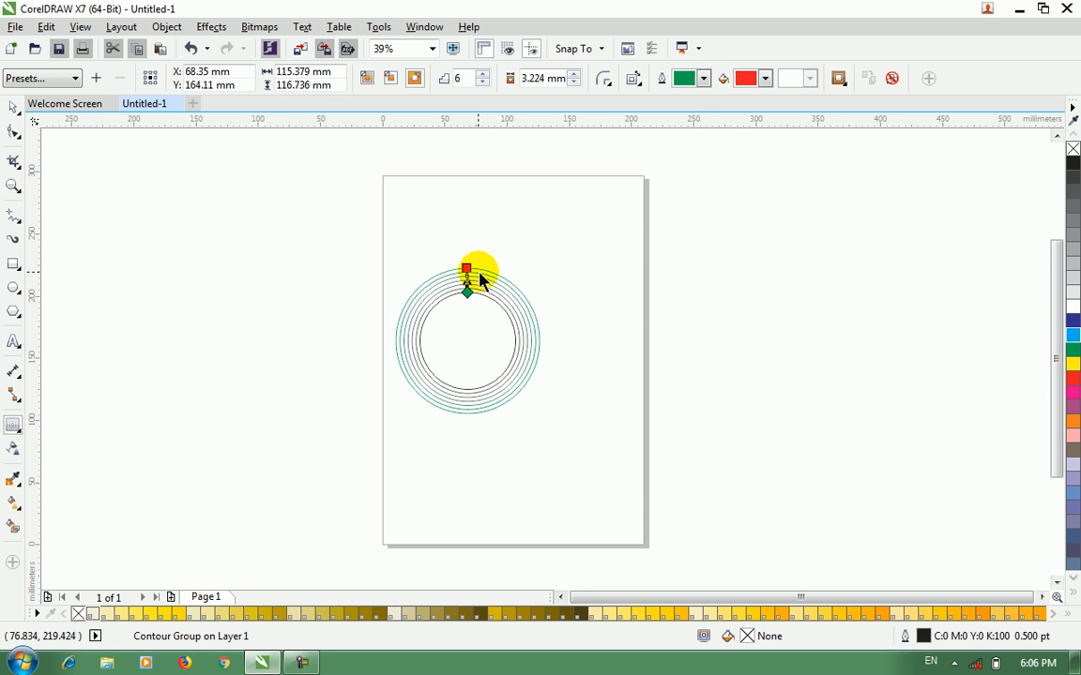
# Step: Set the circle contour's outline color to red and its fill color to yellow
pyautogui.click(704, 79)
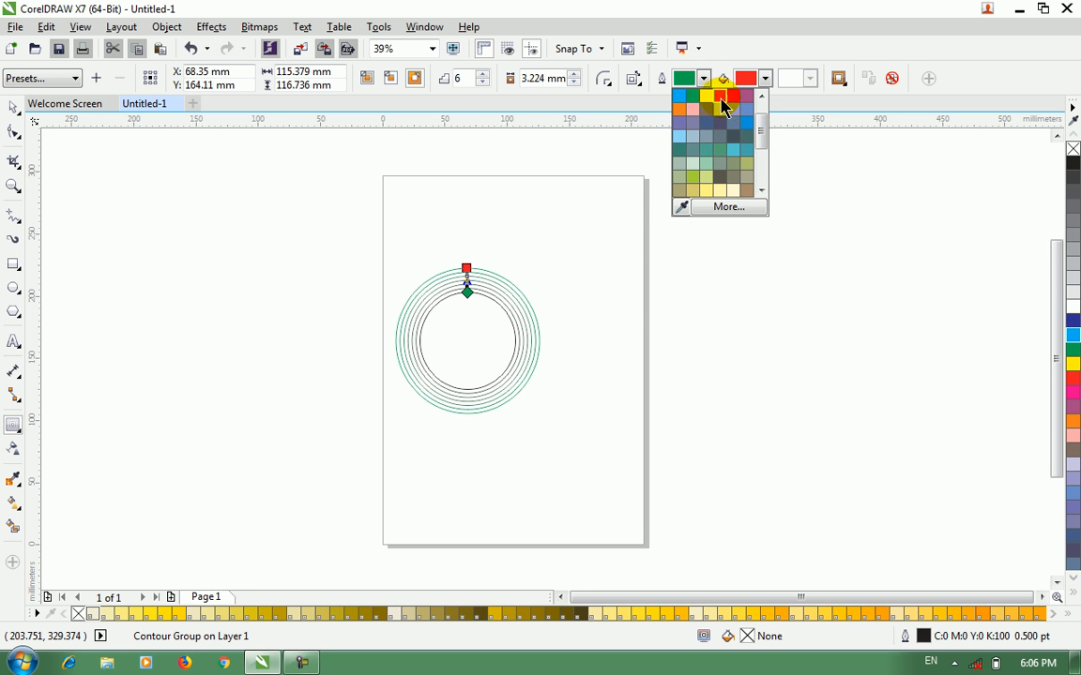
pyautogui.click(720, 96)
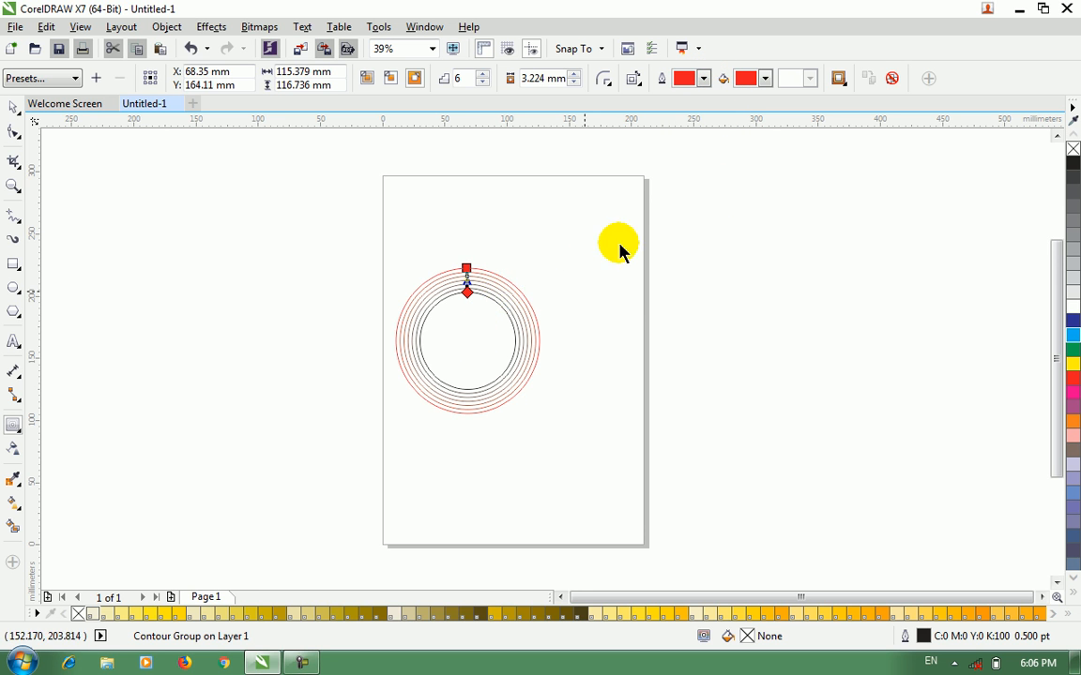
pyautogui.click(765, 81)
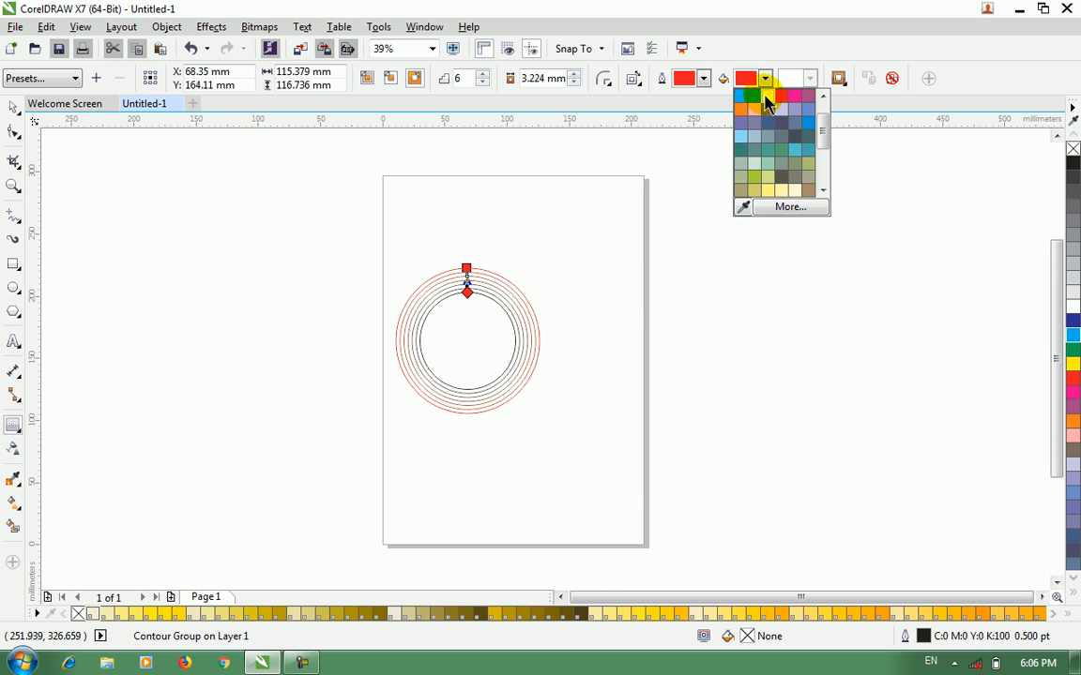
pyautogui.click(767, 97)
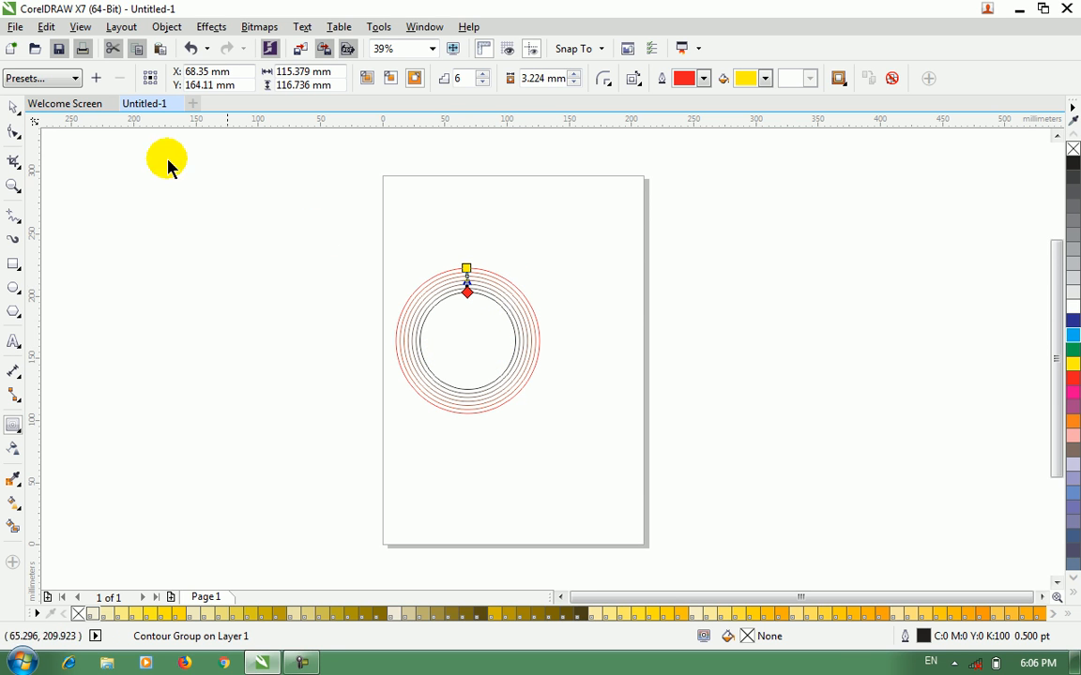
# Step: Select the inner control circle of the contour group and fill it with red
pyautogui.click(14, 107)
pyautogui.click(536, 331)
pyautogui.click(503, 335)
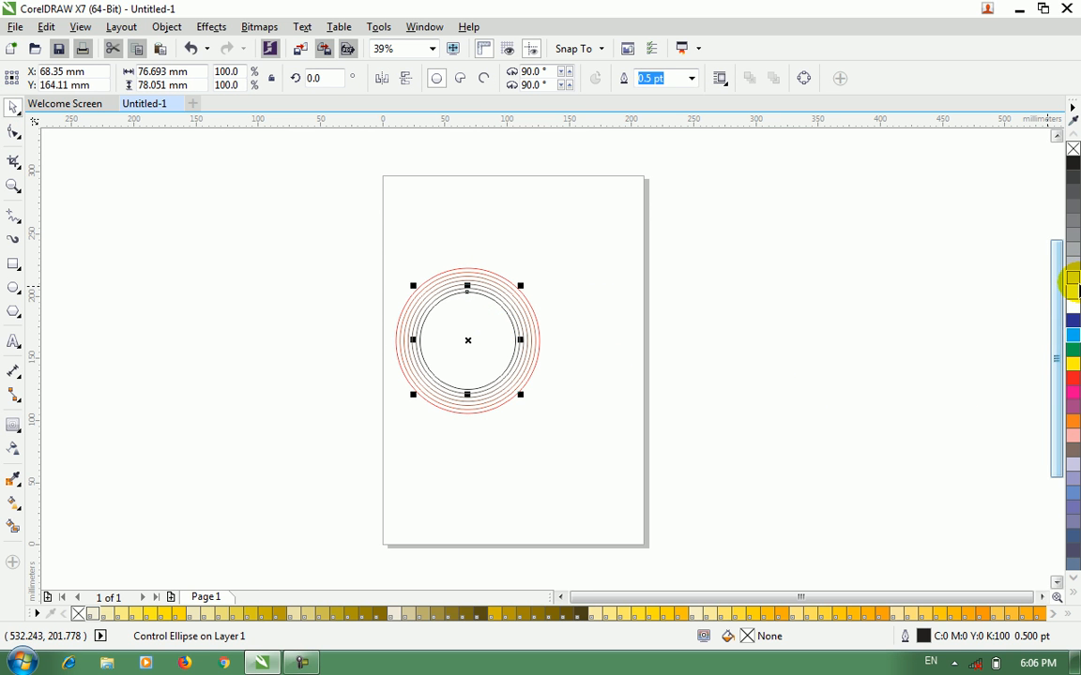
pyautogui.click(1074, 380)
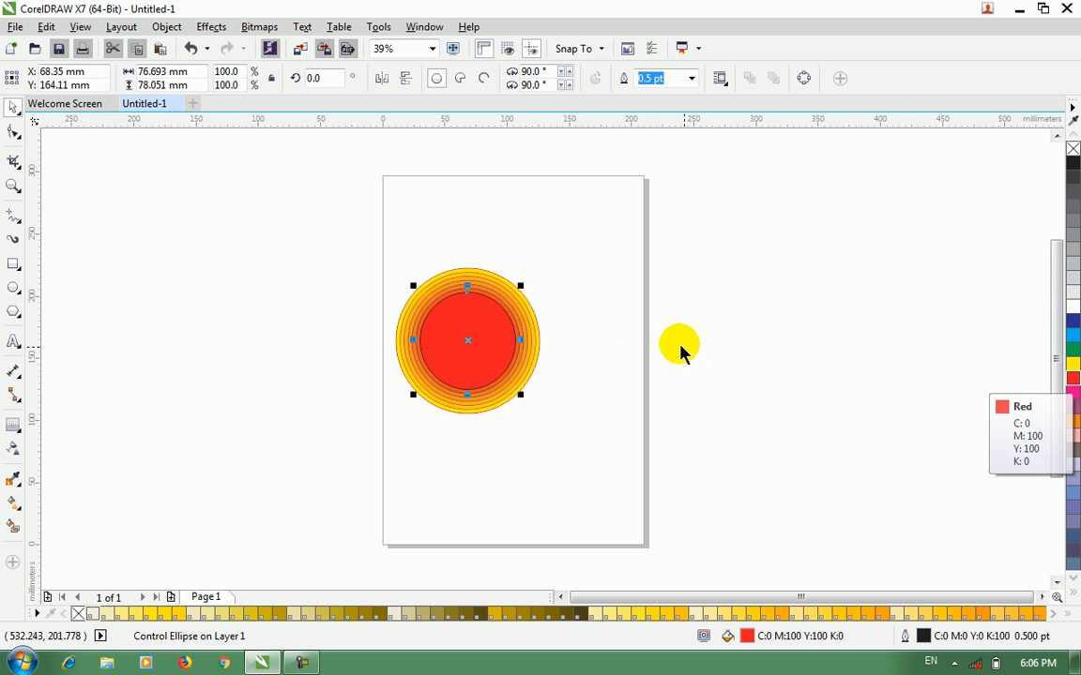
pyautogui.click(536, 313)
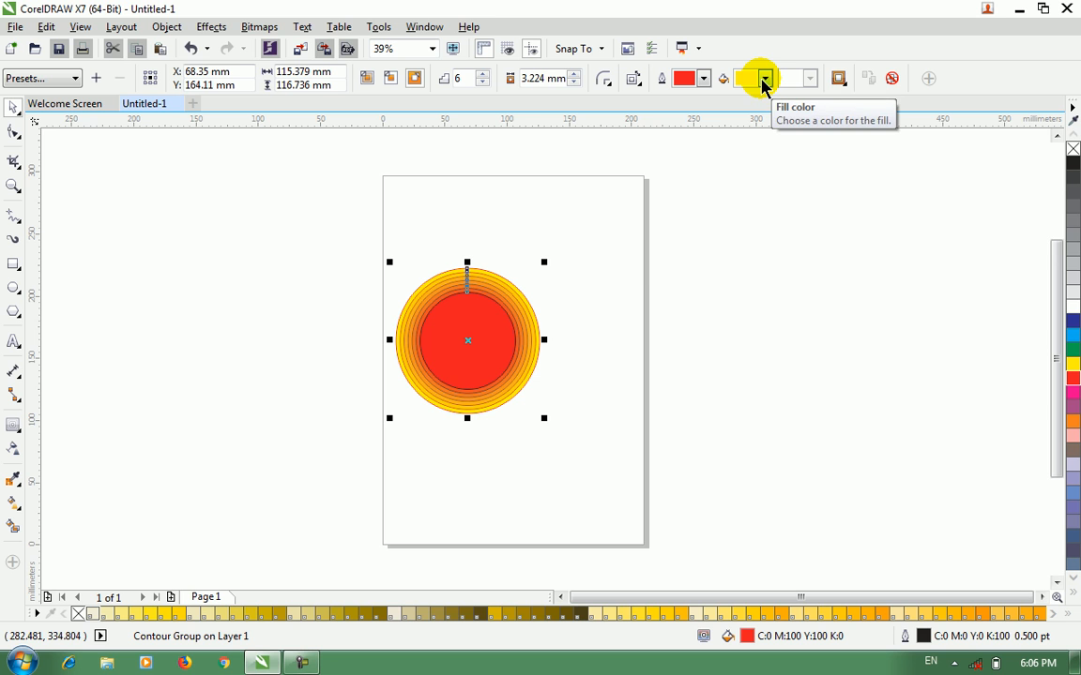
pyautogui.click(612, 82)
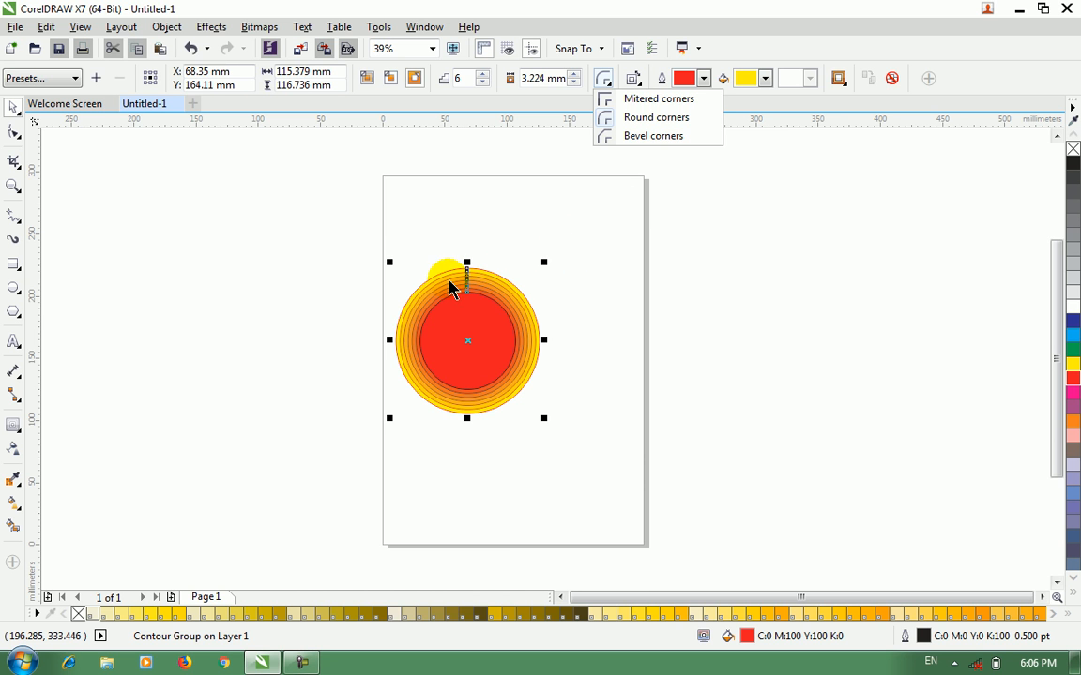
# Step: Draw a rectangle about 133 by 80 mm left of the page and contour it outward with 6 steps about 3.2 mm apart
pyautogui.click(14, 264)
pyautogui.moveTo(151, 234); pyautogui.dragTo(317, 334)
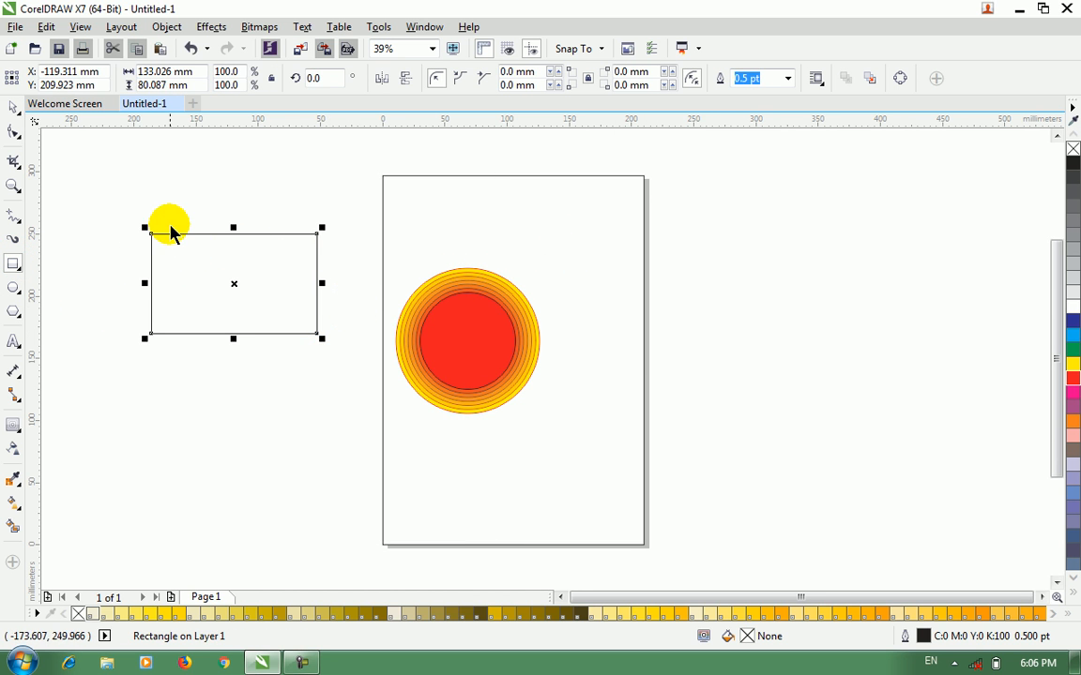
pyautogui.click(13, 425)
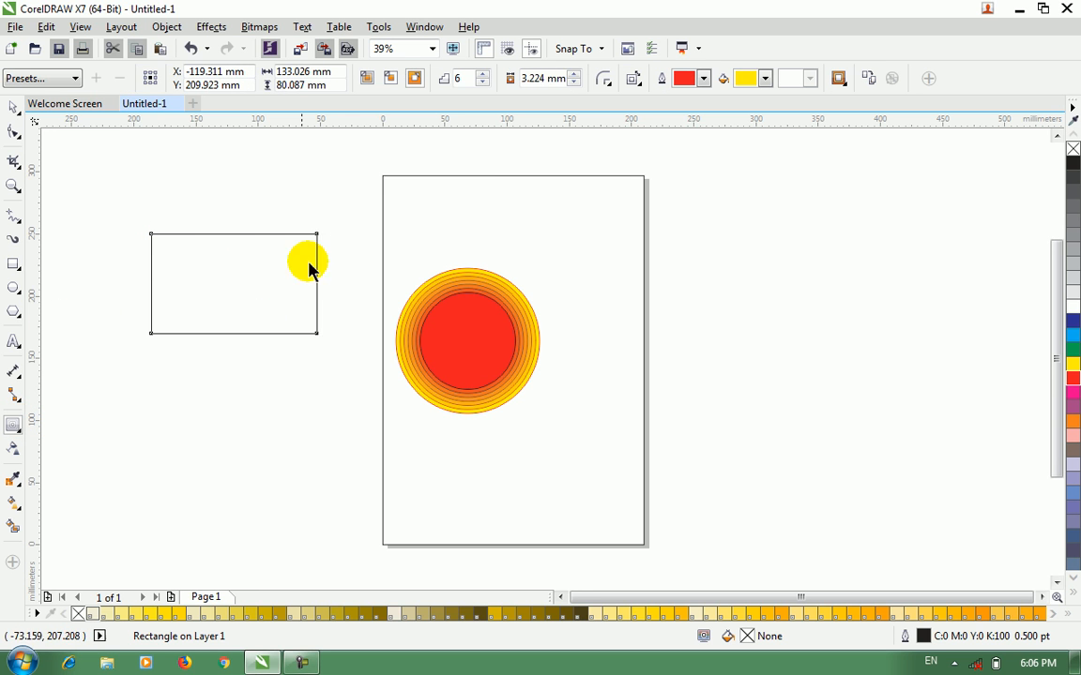
pyautogui.moveTo(297, 244); pyautogui.dragTo(333, 212)
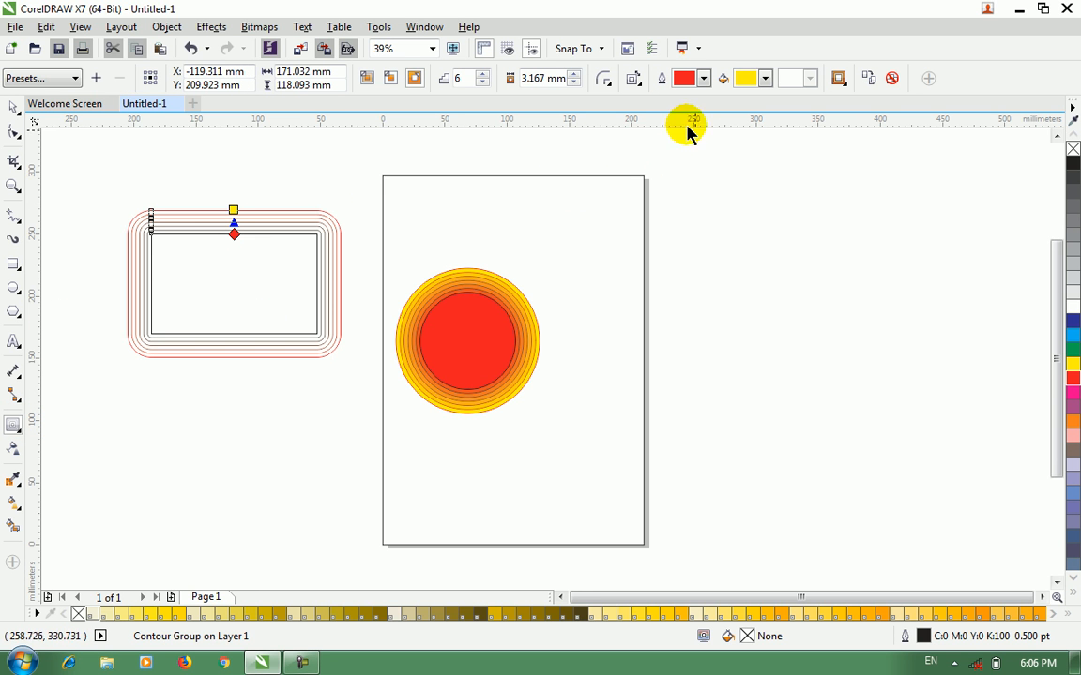
# Step: Try mitered corners on the rectangle's contour, and change them to bevel corners
pyautogui.click(605, 80)
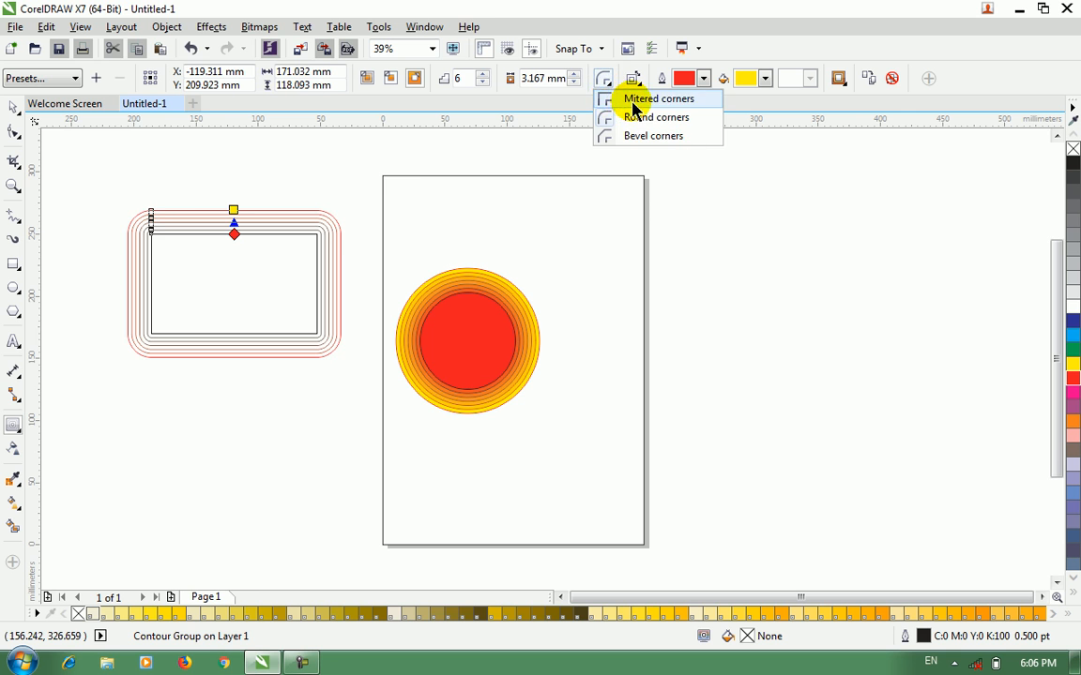
pyautogui.click(632, 100)
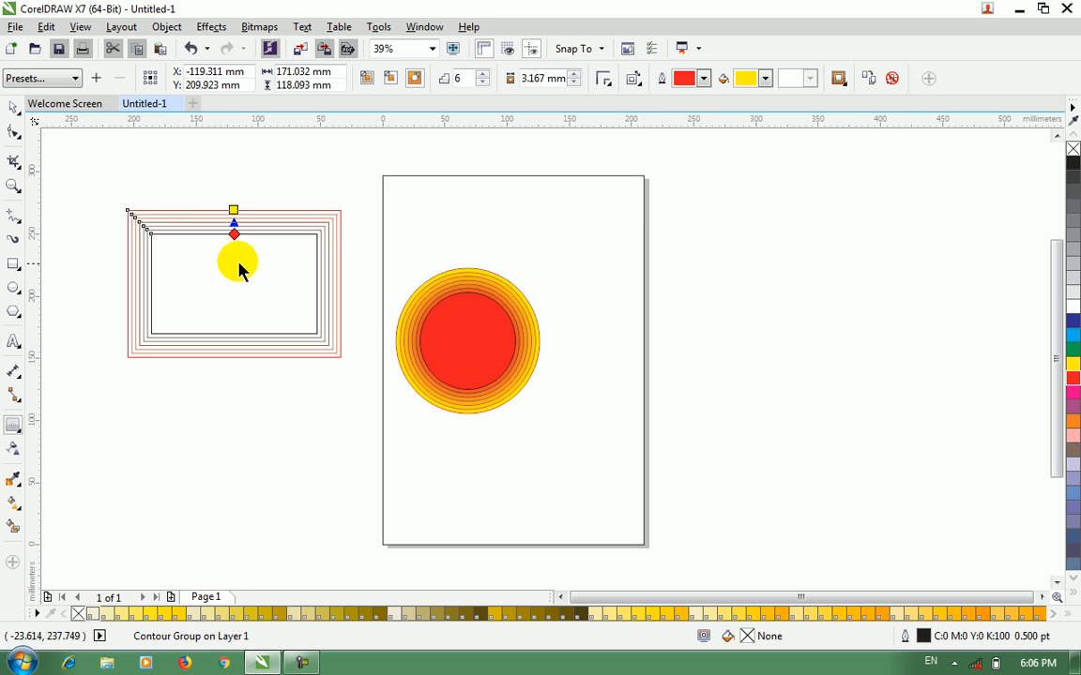
pyautogui.click(605, 80)
pyautogui.click(647, 137)
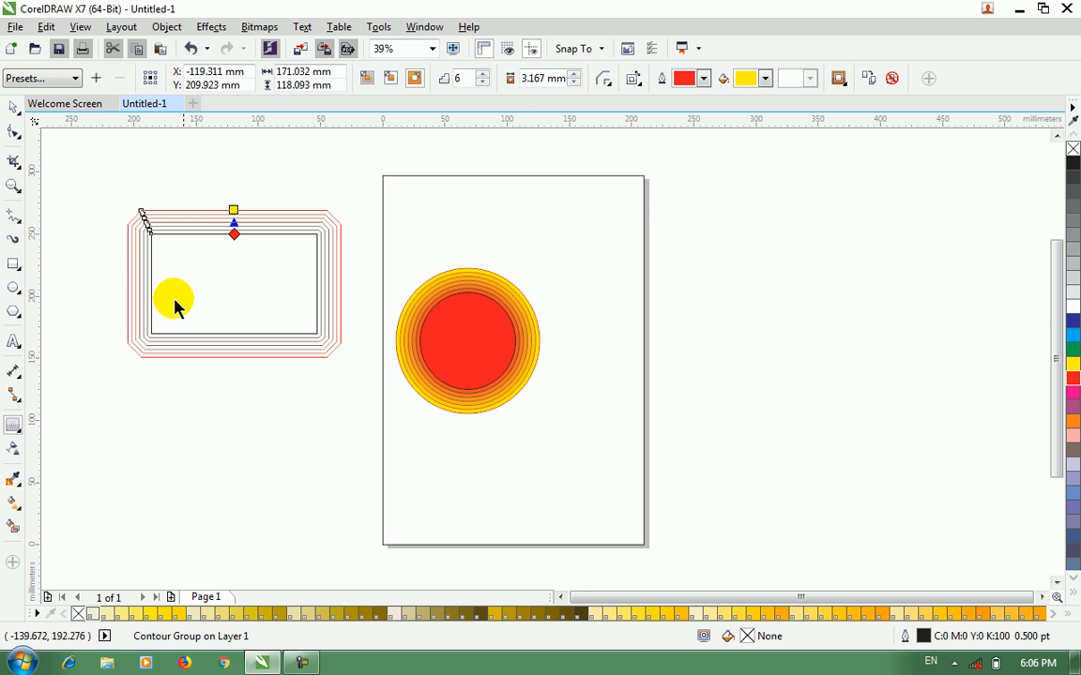
pyautogui.click(605, 80)
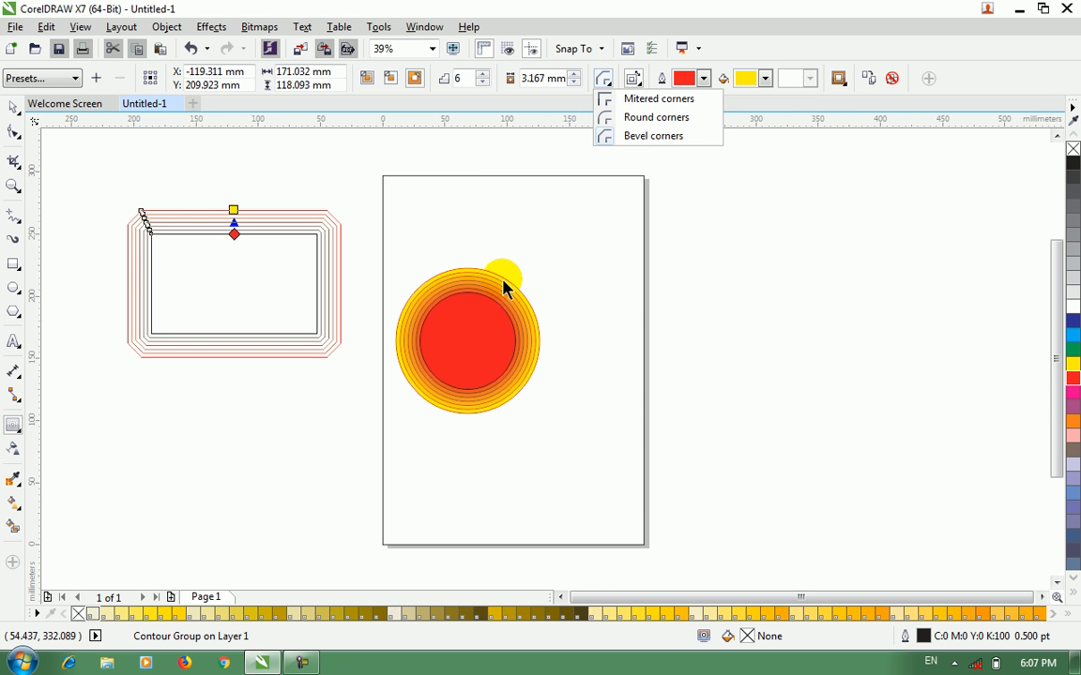
pyautogui.click(526, 314)
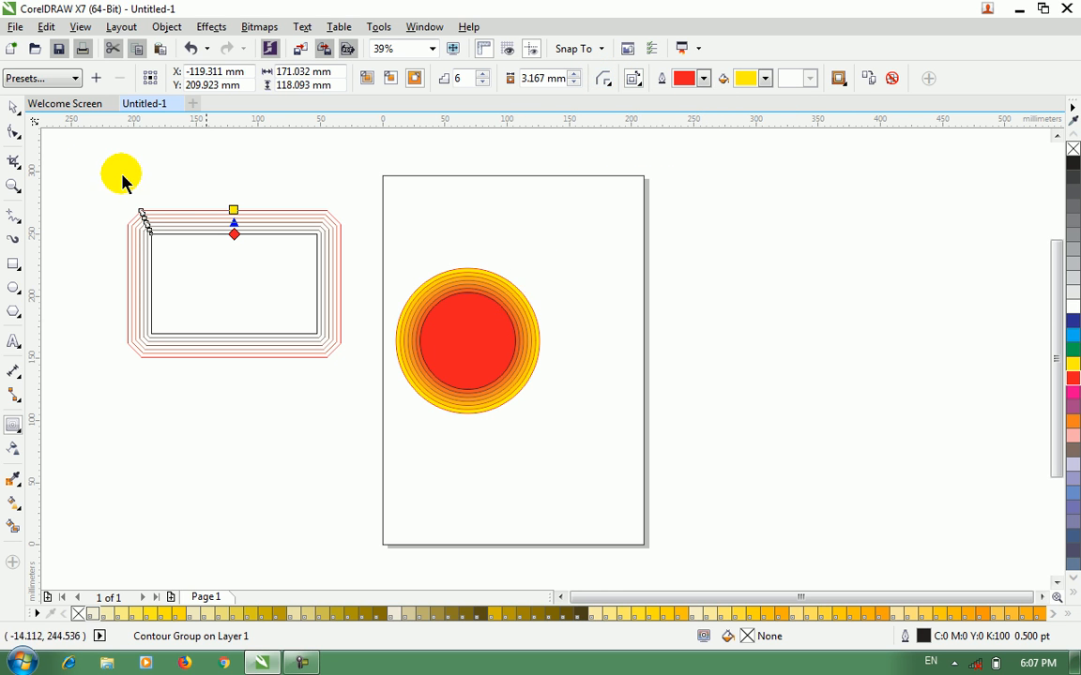
# Step: Try clockwise contour colors on the circle's contour, and change them to counterclockwise contour colors
pyautogui.click(458, 284)
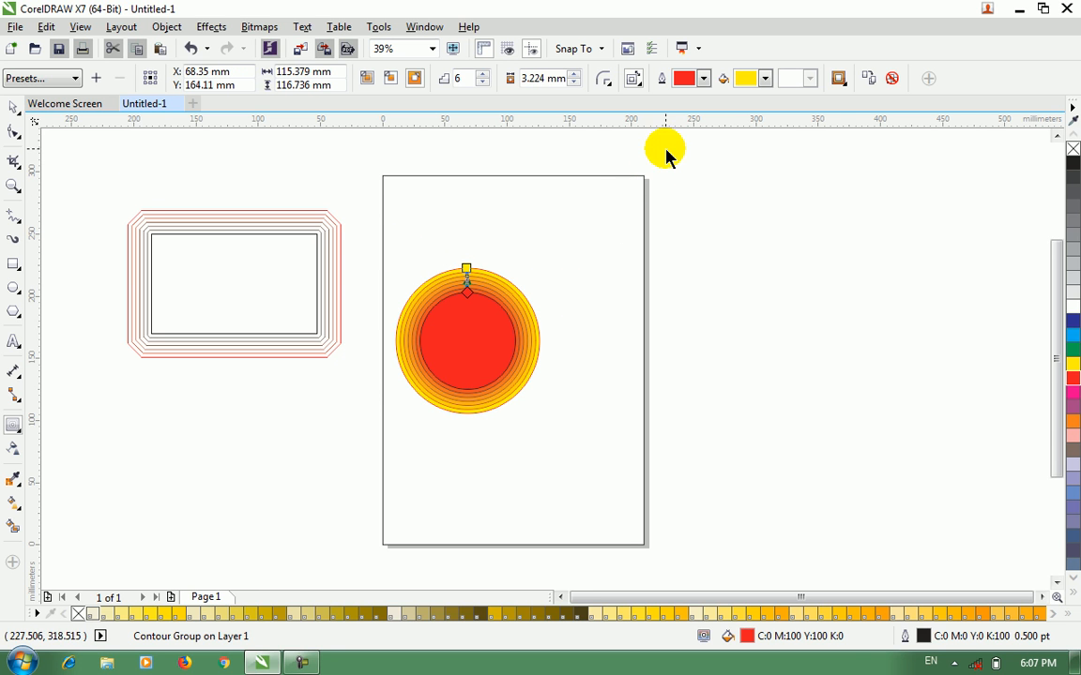
pyautogui.click(632, 83)
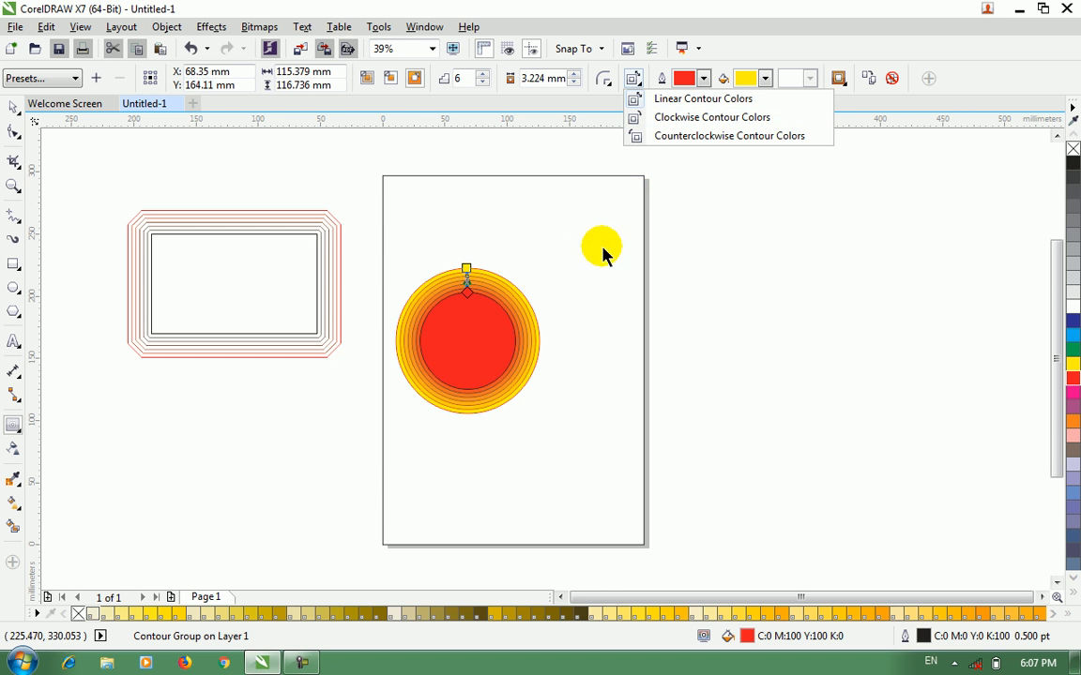
pyautogui.click(709, 52)
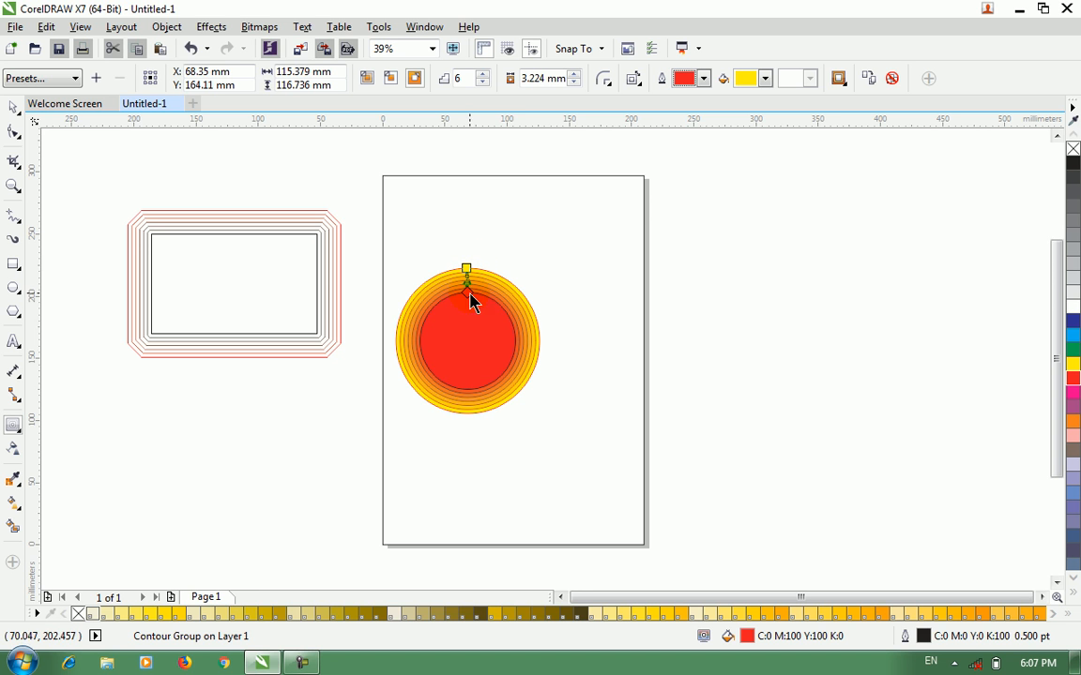
pyautogui.click(634, 80)
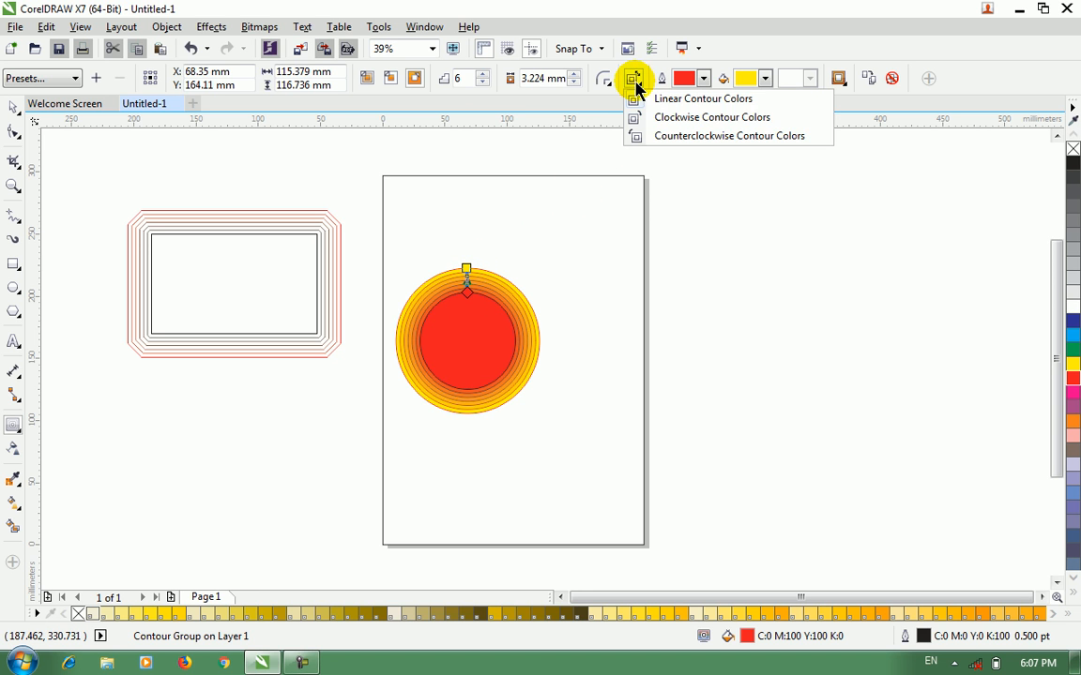
pyautogui.click(677, 118)
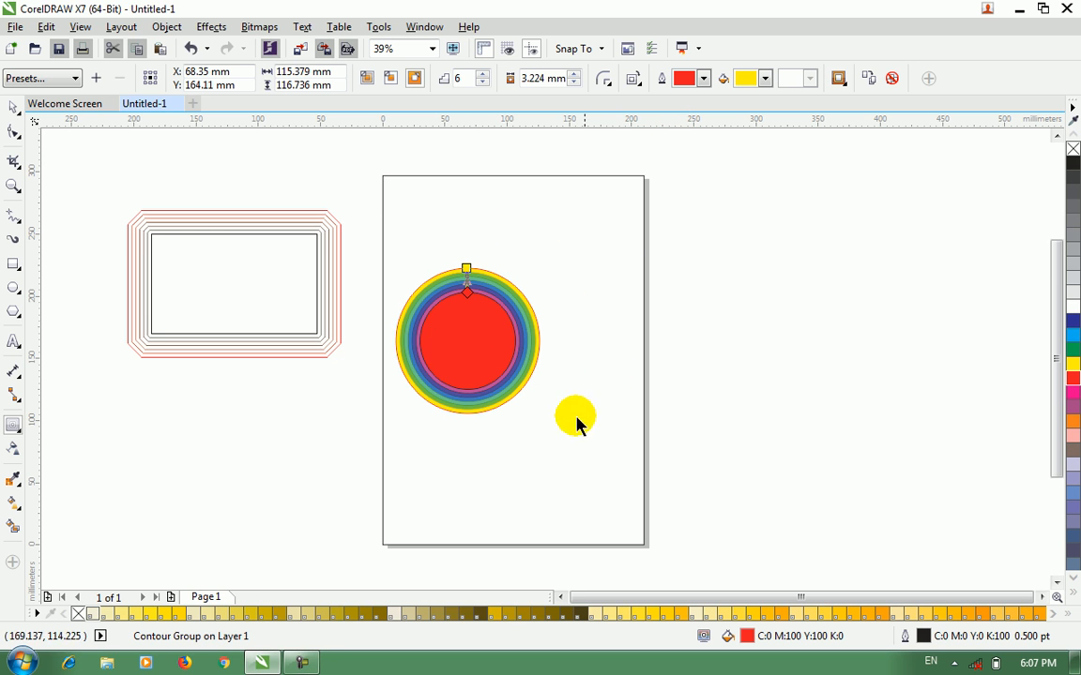
pyautogui.click(641, 89)
pyautogui.click(665, 136)
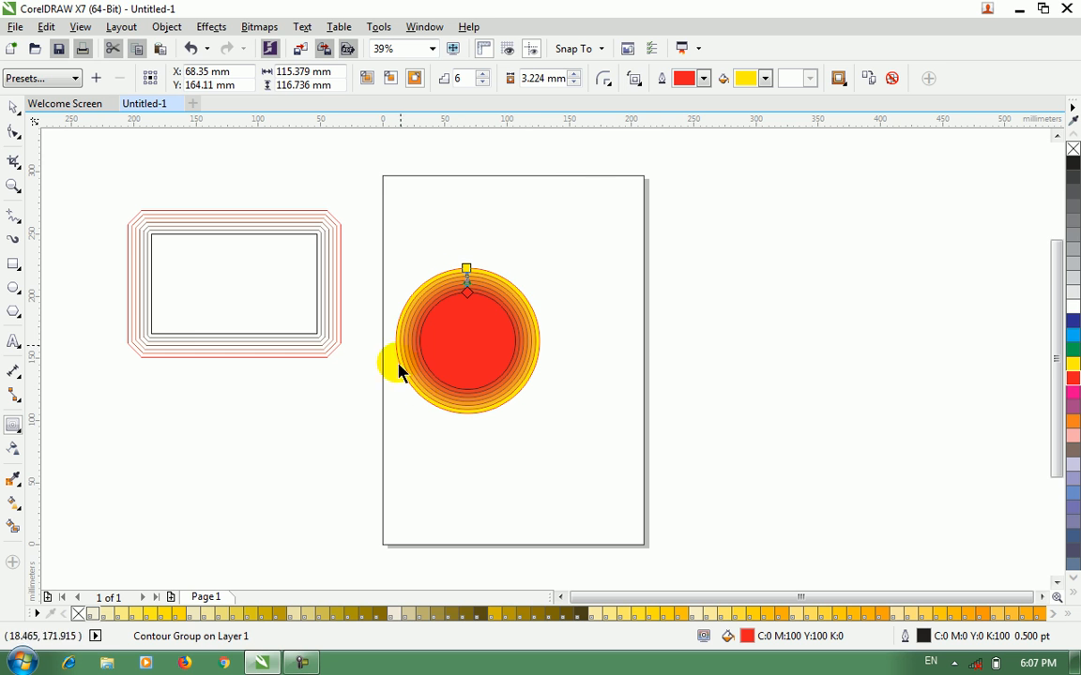
# Step: Try higher and lower linked object and color acceleration on the circle's contour, and return both to the middle
pyautogui.click(837, 79)
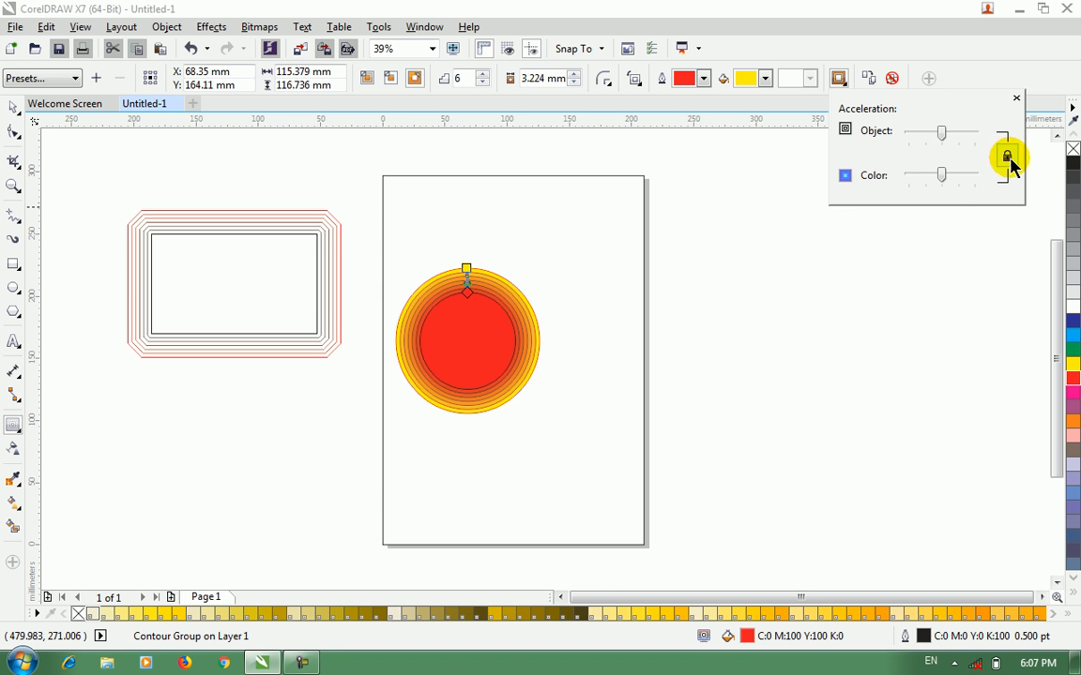
pyautogui.click(961, 137)
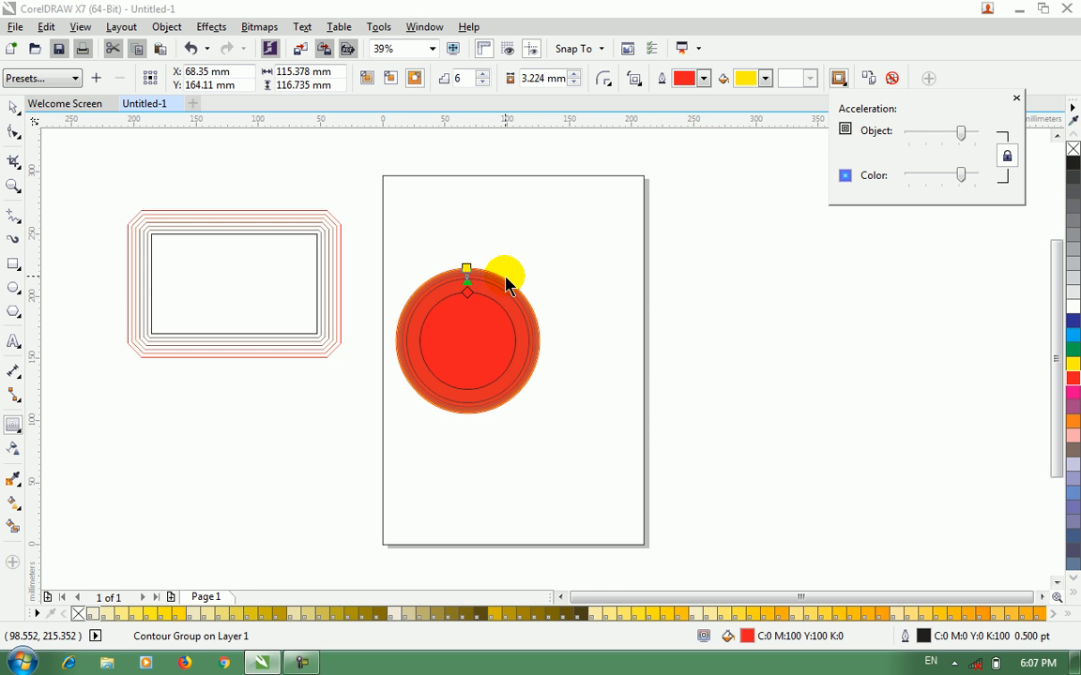
pyautogui.moveTo(958, 135); pyautogui.dragTo(919, 139)
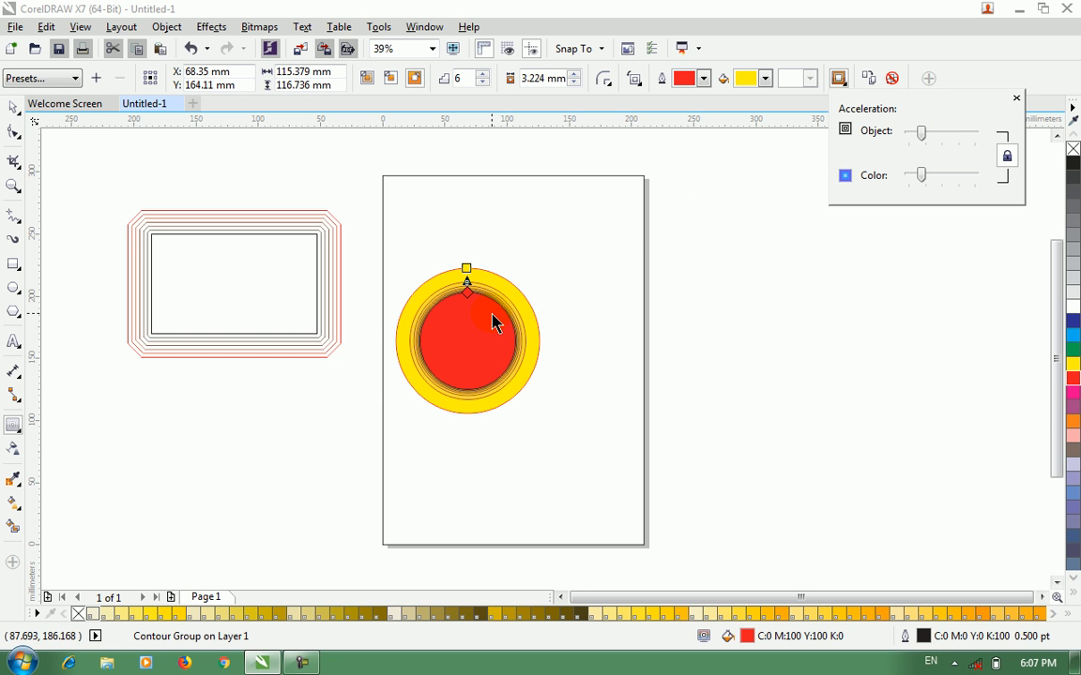
pyautogui.click(941, 133)
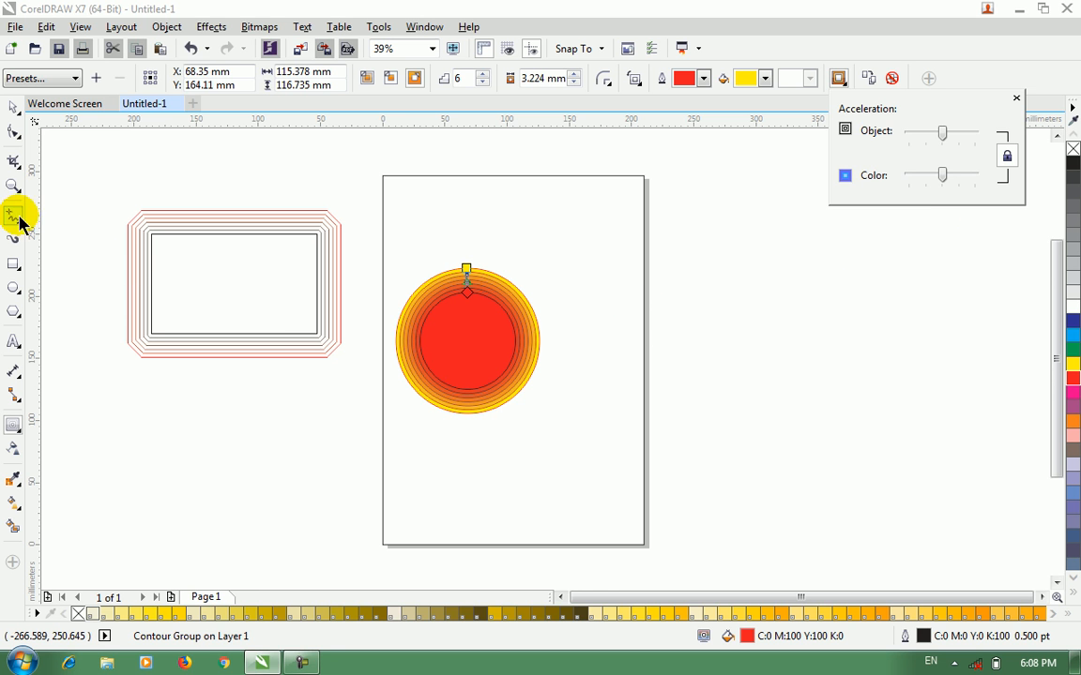
# Step: Add the artistic text BARYA to the right of the page and make it bold
pyautogui.click(13, 108)
pyautogui.click(121, 414)
pyautogui.click(13, 344)
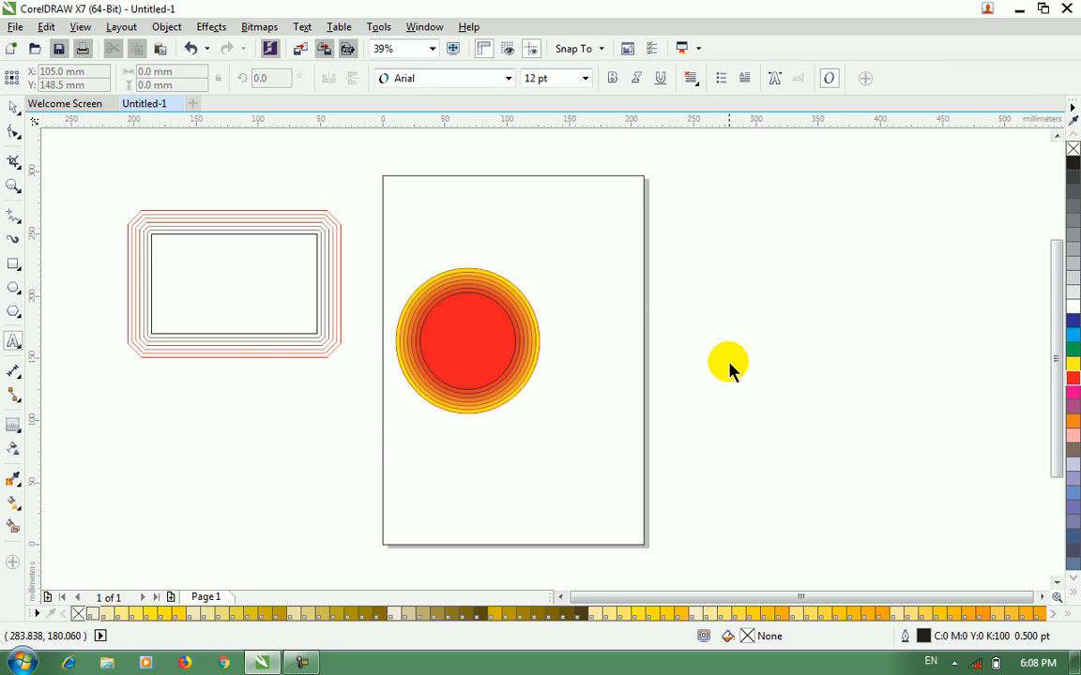
pyautogui.click(728, 361)
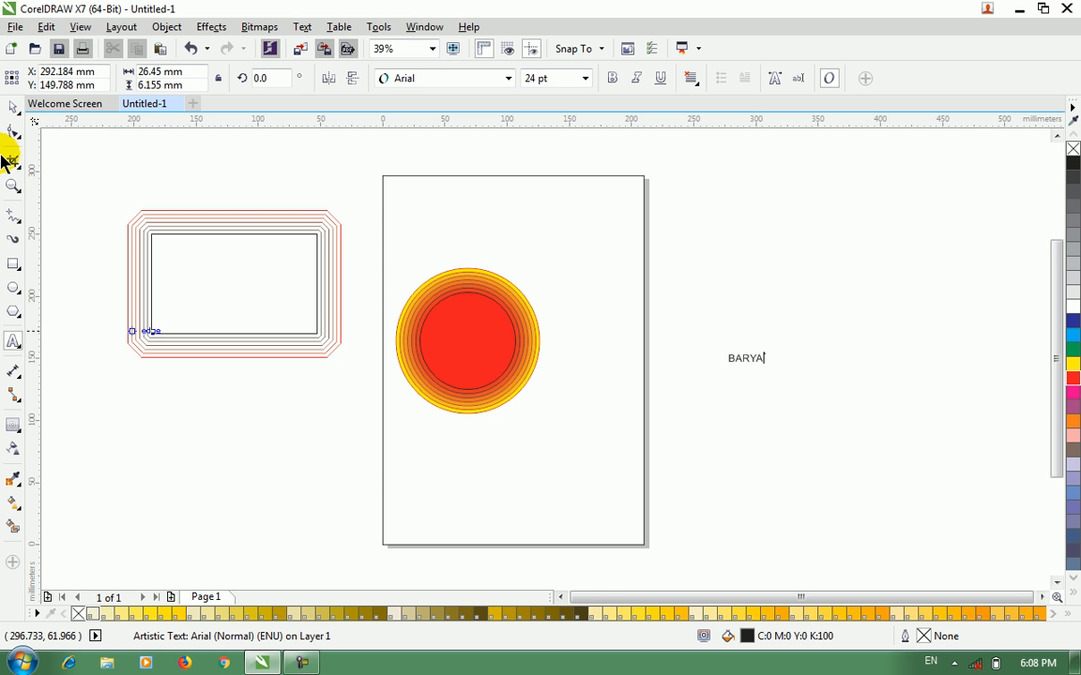
pyautogui.click(4, 106)
pyautogui.click(613, 79)
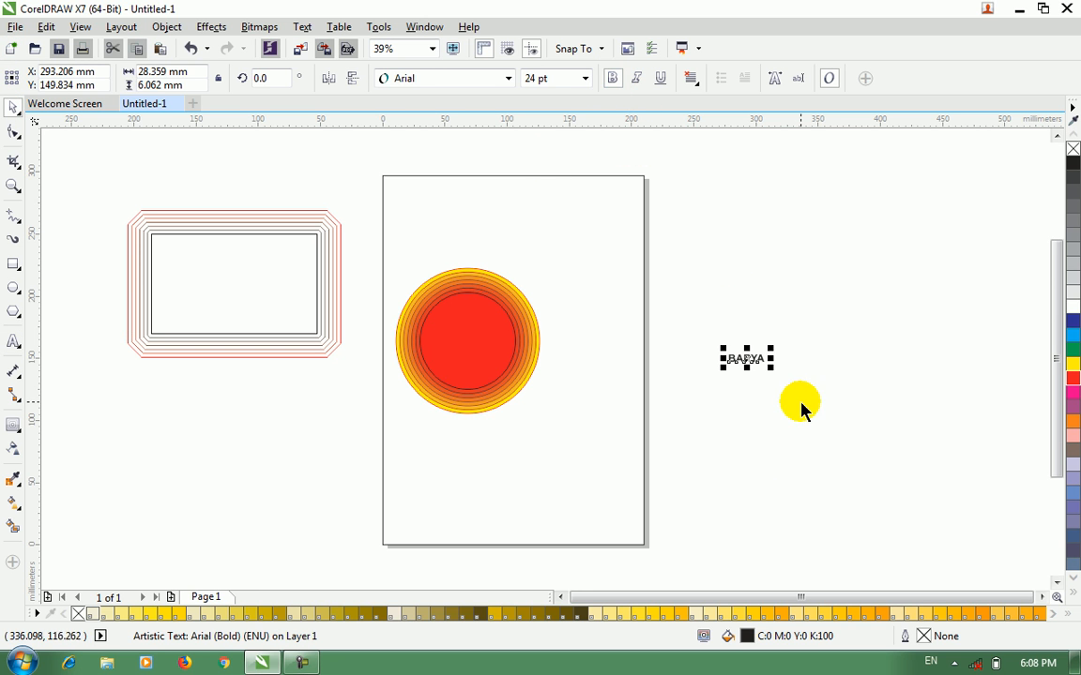
# Step: Enlarge the text BARYA from its center to about 178 by 38 mm
pyautogui.moveTo(774, 379); pyautogui.dragTo(825, 414)
pyautogui.hotkey('ctrl', 'z')
pyautogui.moveTo(772, 368); pyautogui.dragTo(870, 409)
# Step: Apply an outside contour with 10 steps to the text BARYA
pyautogui.click(255, 28)
pyautogui.moveTo(212, 26)
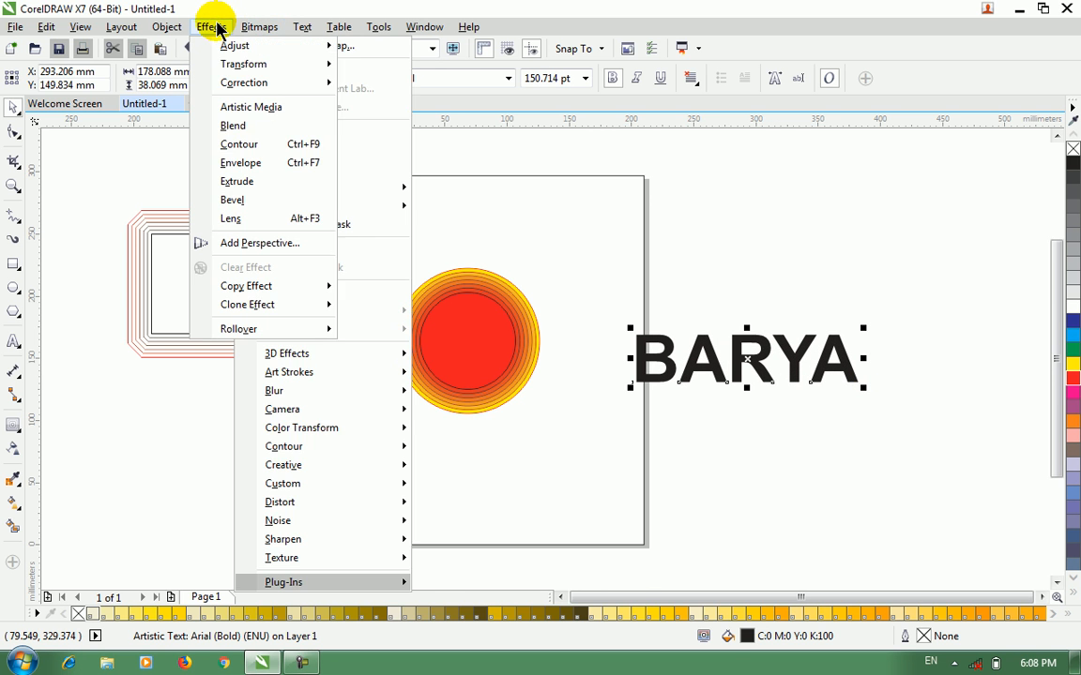
pyautogui.click(240, 145)
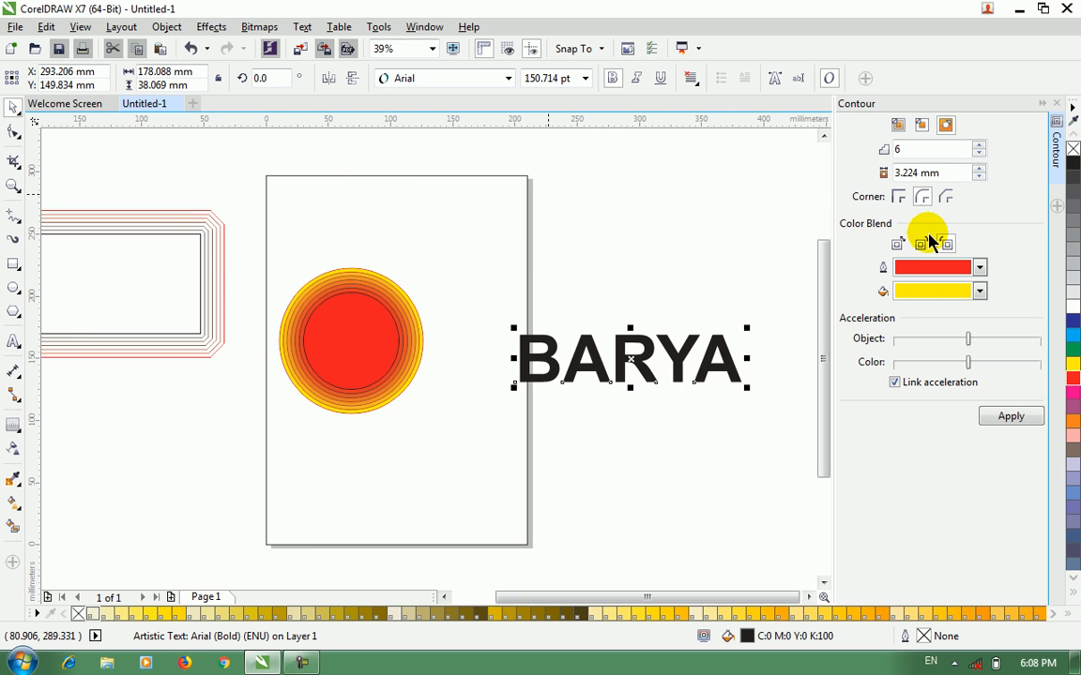
pyautogui.doubleClick(906, 150)
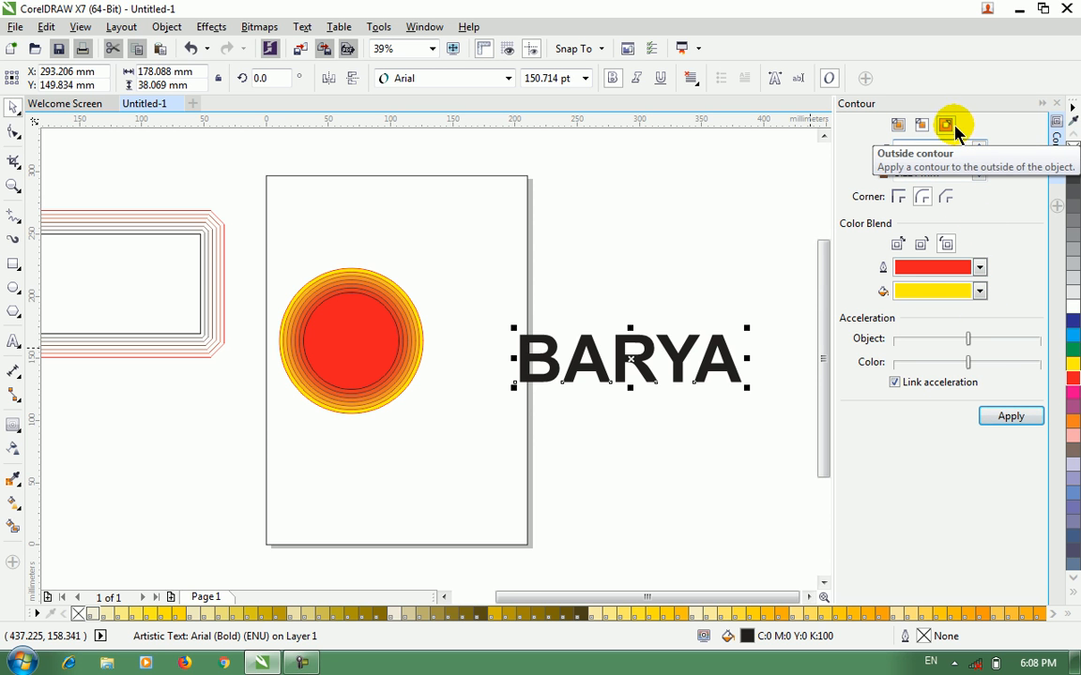
pyautogui.click(1009, 418)
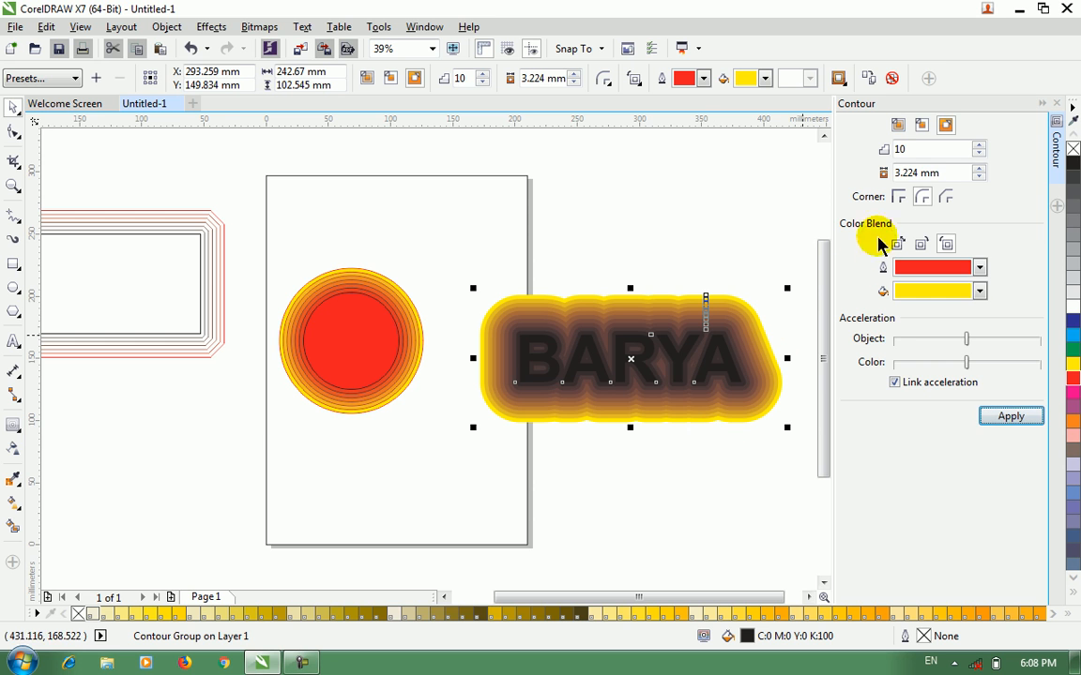
# Step: Reduce the text contour's offset to 2.724 mm and further to 2.224 mm, applying each value
pyautogui.click(980, 177)
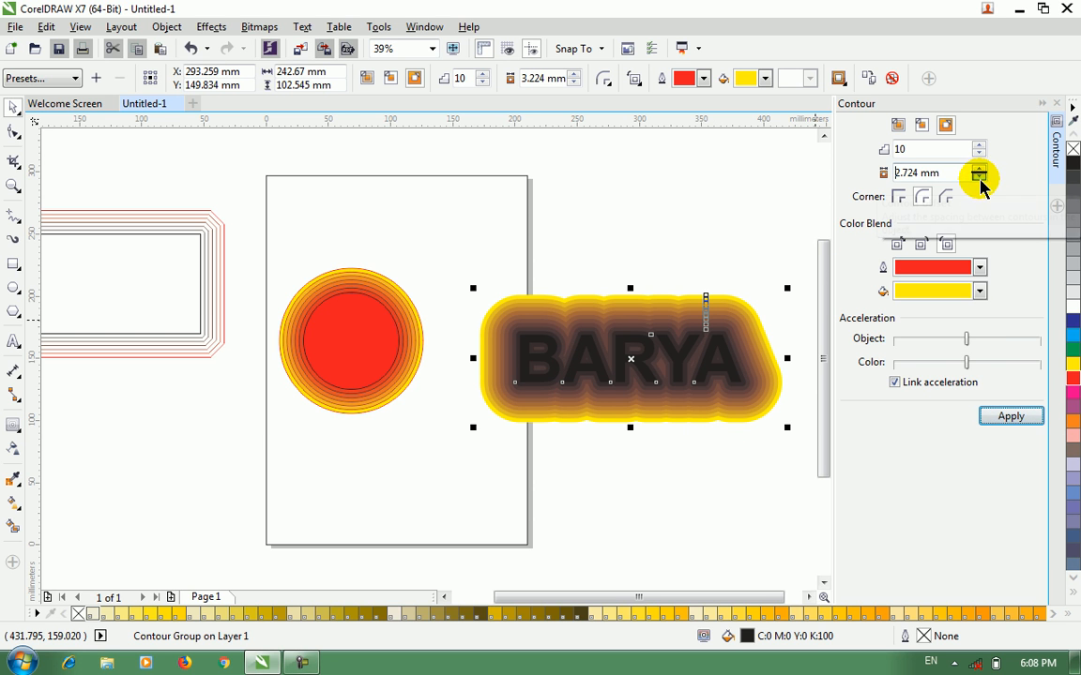
pyautogui.click(1002, 419)
pyautogui.click(980, 177)
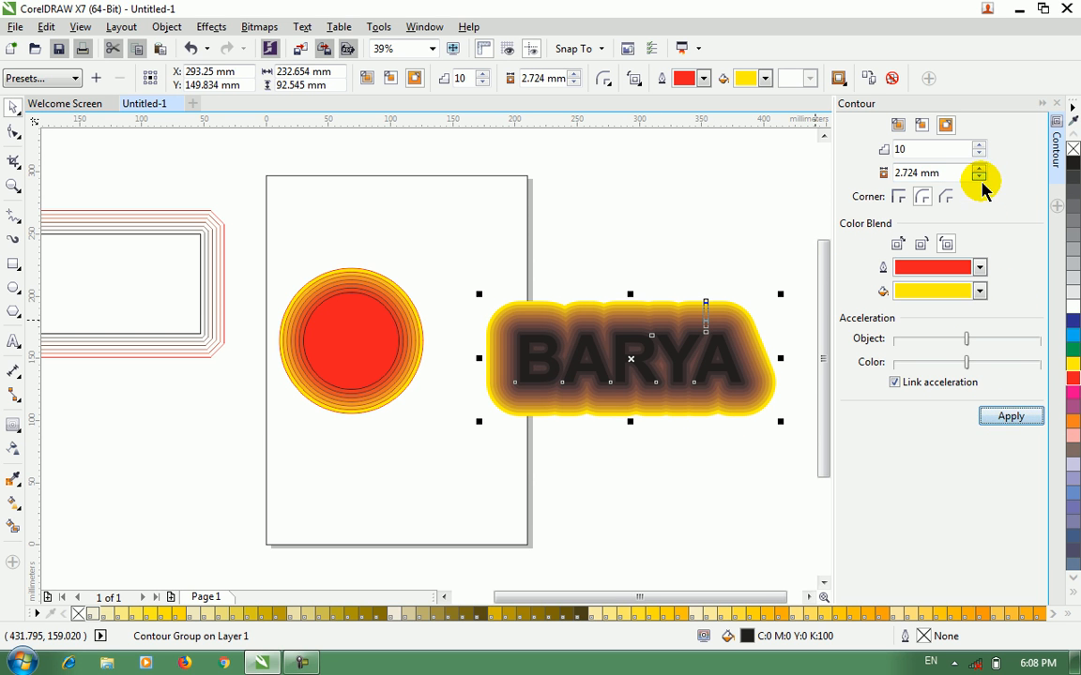
pyautogui.click(1005, 415)
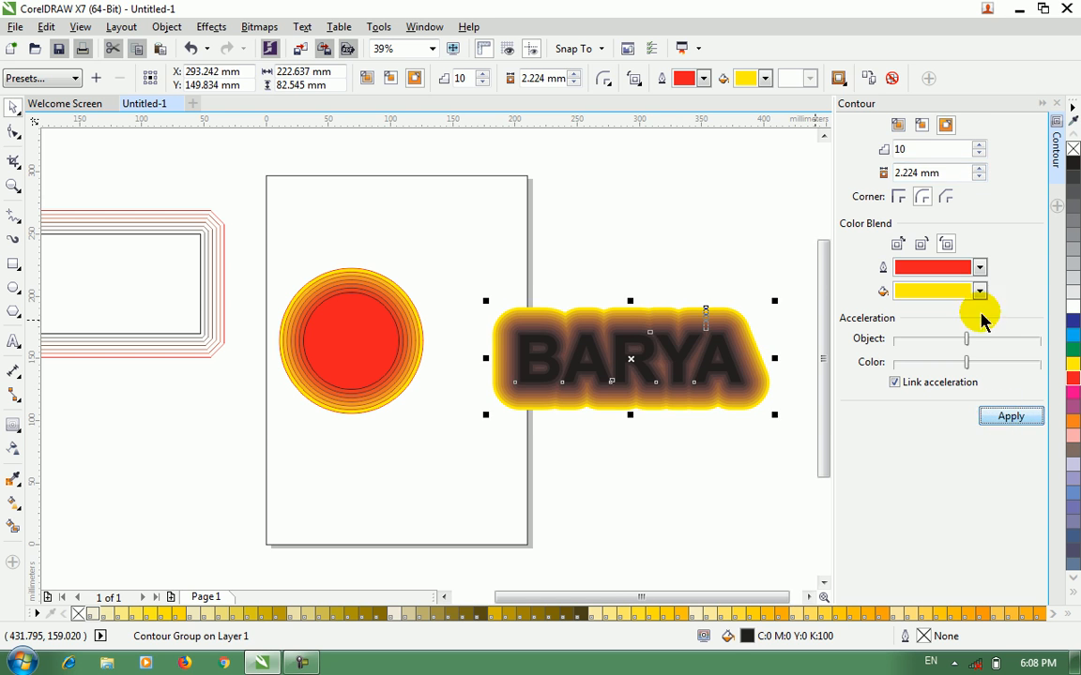
# Step: Select the control text inside the contour group and fill it with white
pyautogui.click(646, 254)
pyautogui.click(681, 364)
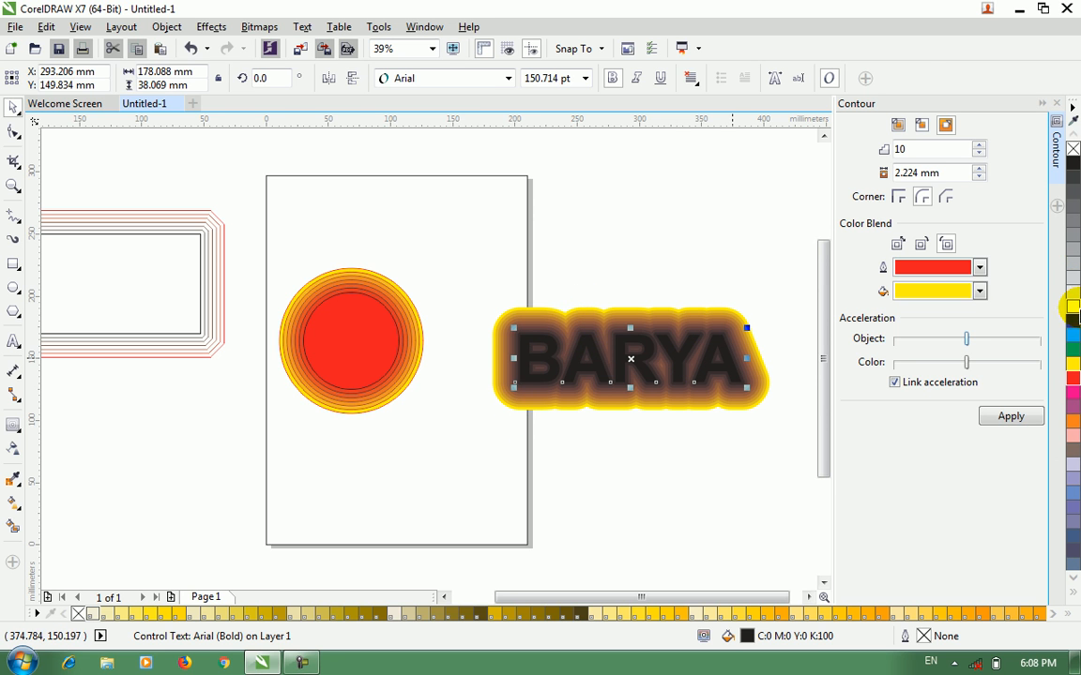
pyautogui.click(1072, 305)
# Step: Change the text contour's fill color to gray-brown and apply it
pyautogui.click(736, 334)
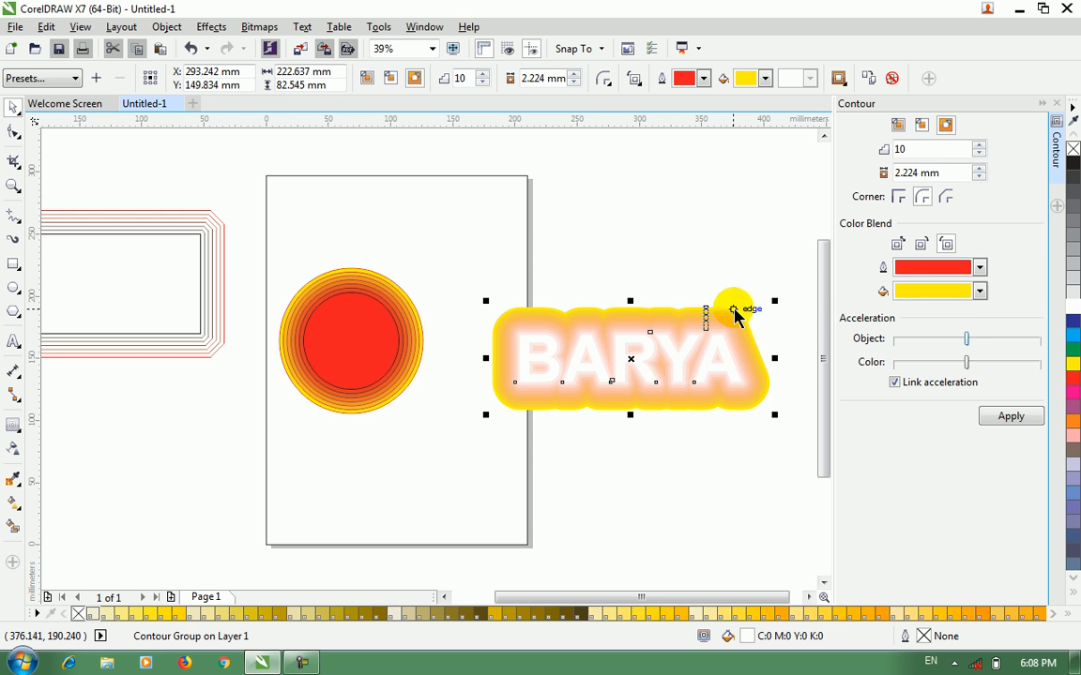
pyautogui.click(980, 291)
pyautogui.click(947, 323)
pyautogui.click(979, 290)
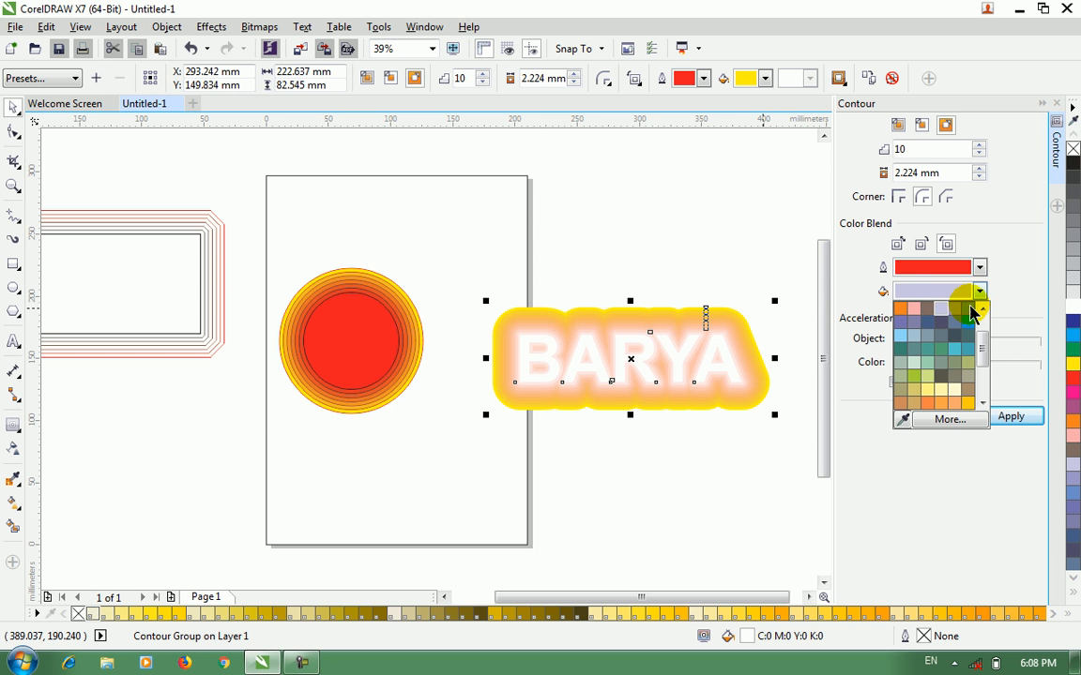
pyautogui.click(927, 319)
pyautogui.click(985, 415)
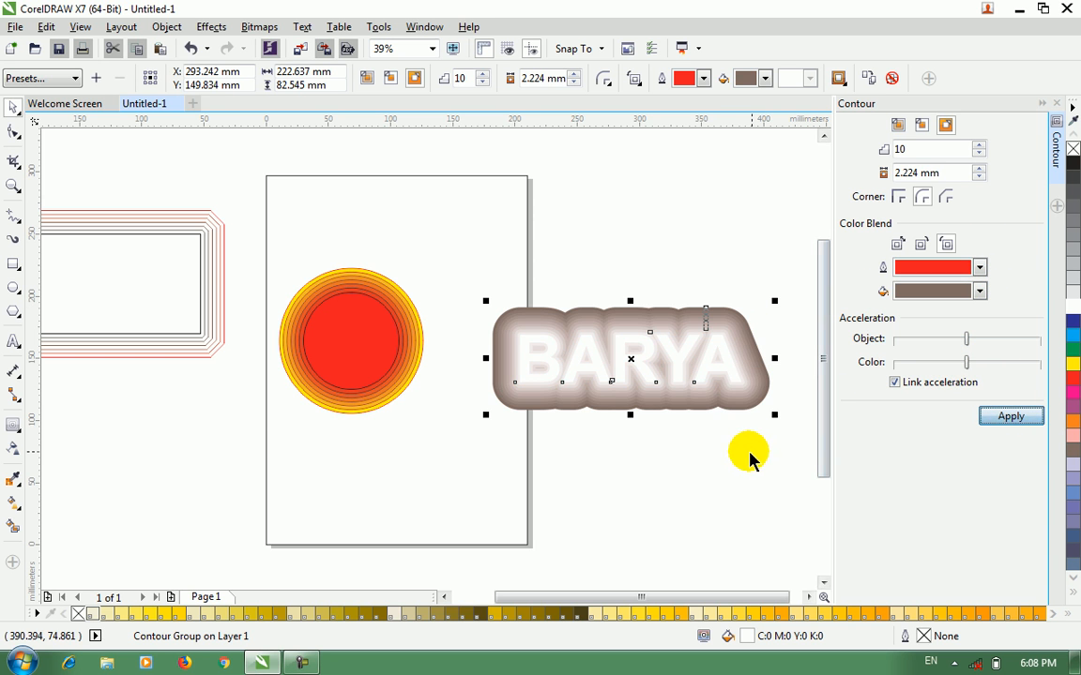
# Step: Move the contoured text up and left until it overlaps the page's upper right edge, and deselect it
pyautogui.click(656, 290)
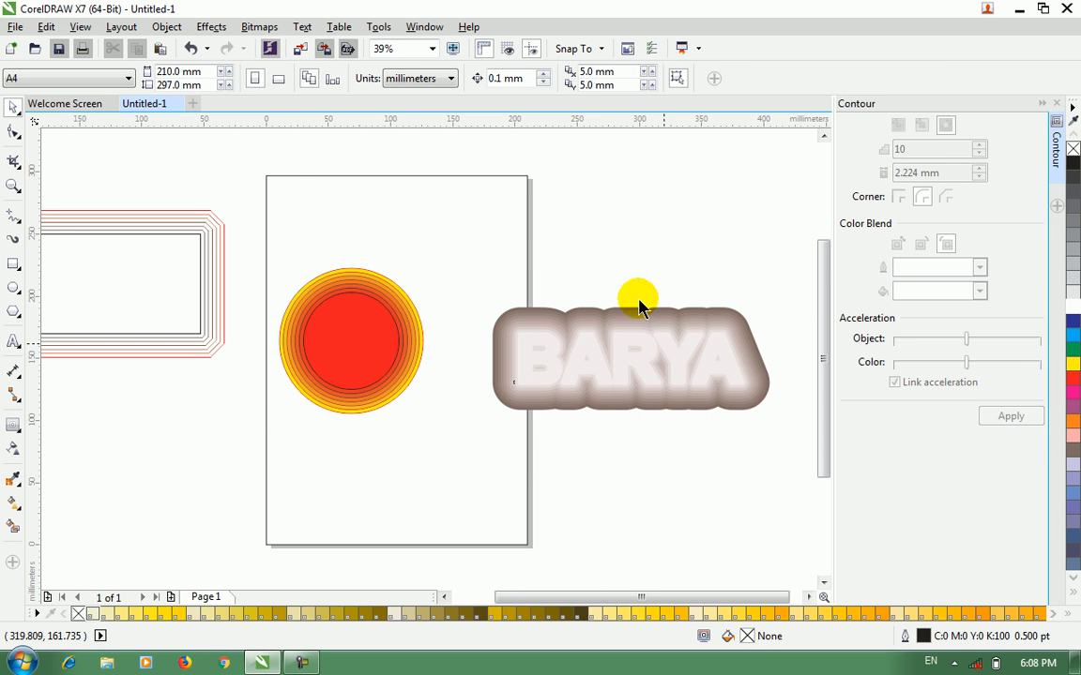
pyautogui.moveTo(663, 349); pyautogui.dragTo(591, 241)
pyautogui.click(605, 329)
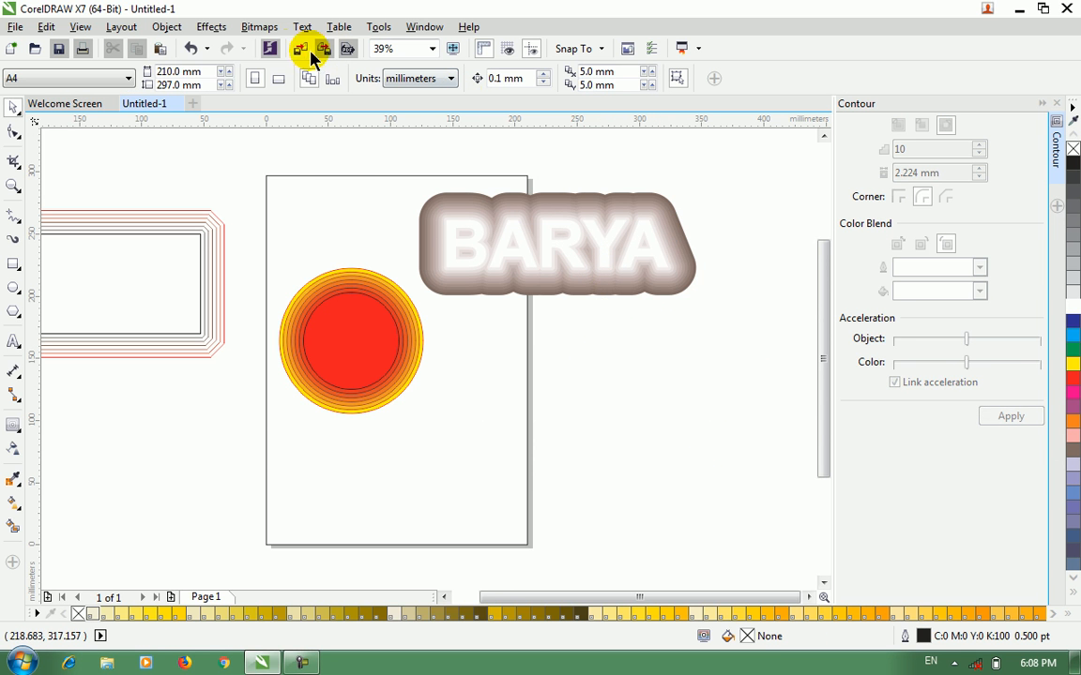
# Step: Look through the available effects and close the Contour settings
pyautogui.click(211, 26)
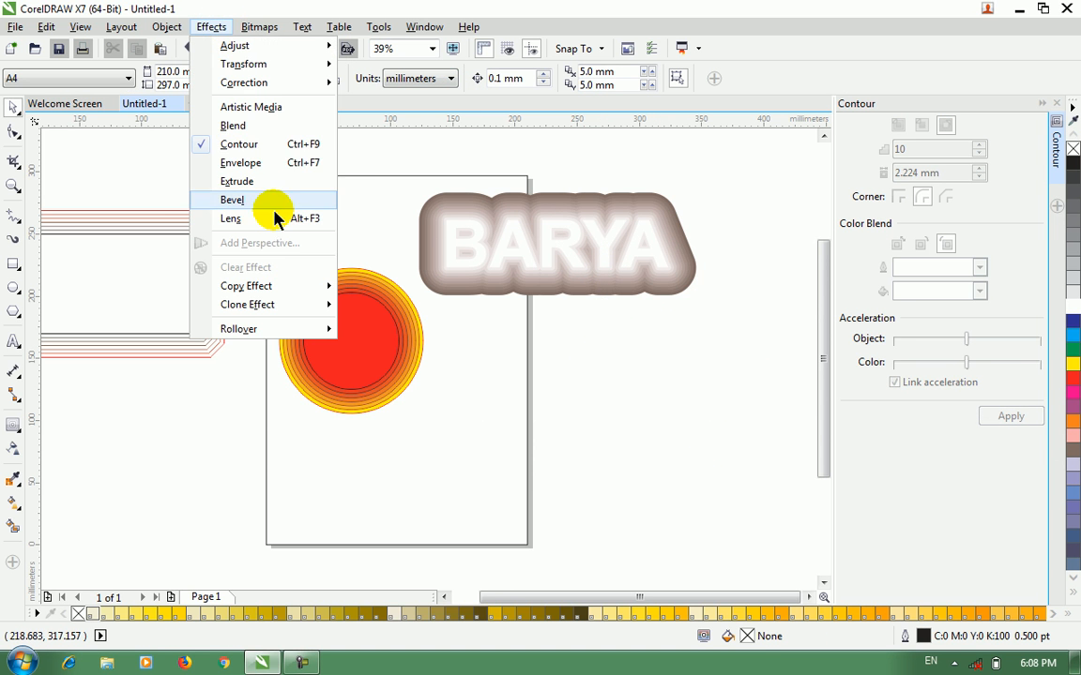
pyautogui.click(12, 422)
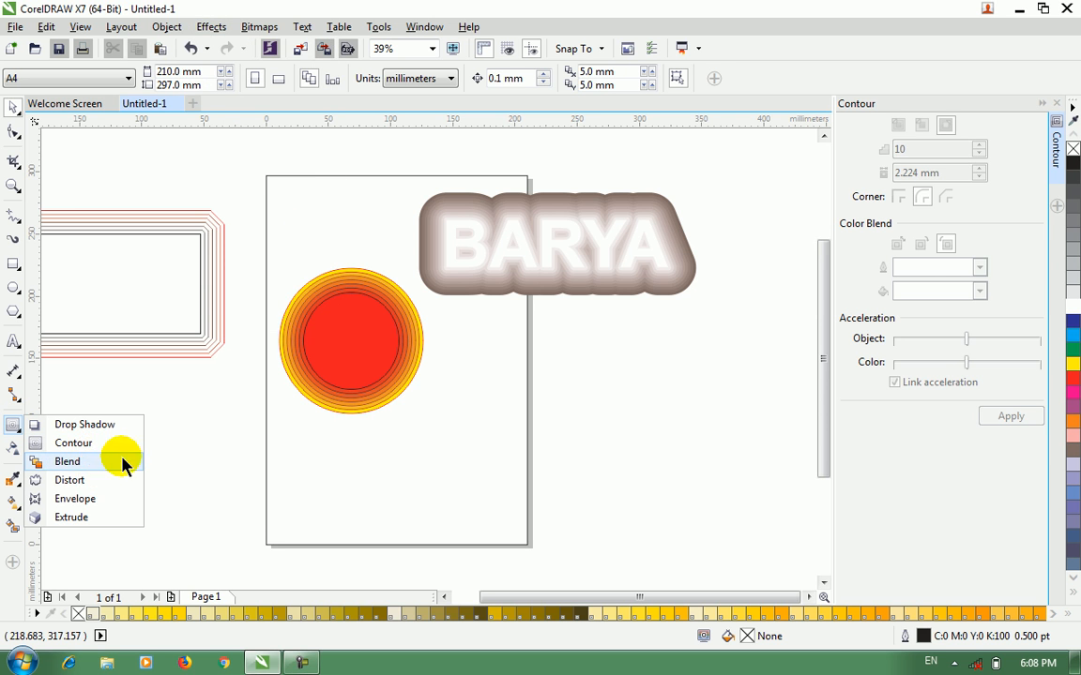
pyautogui.click(199, 27)
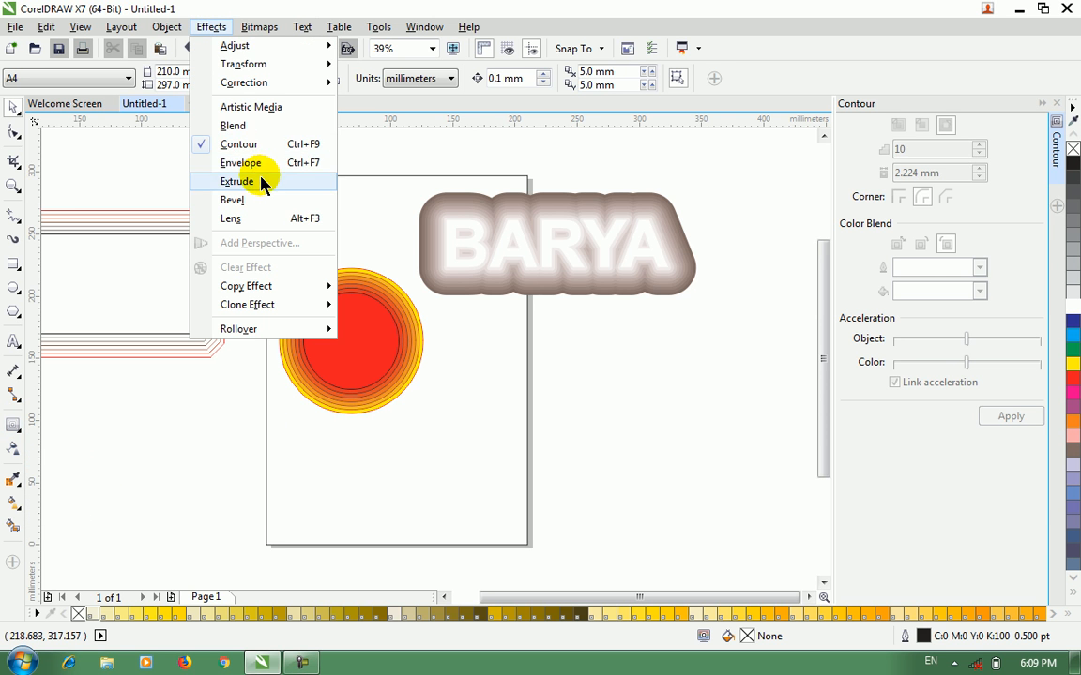
pyautogui.click(1056, 103)
pyautogui.click(1057, 103)
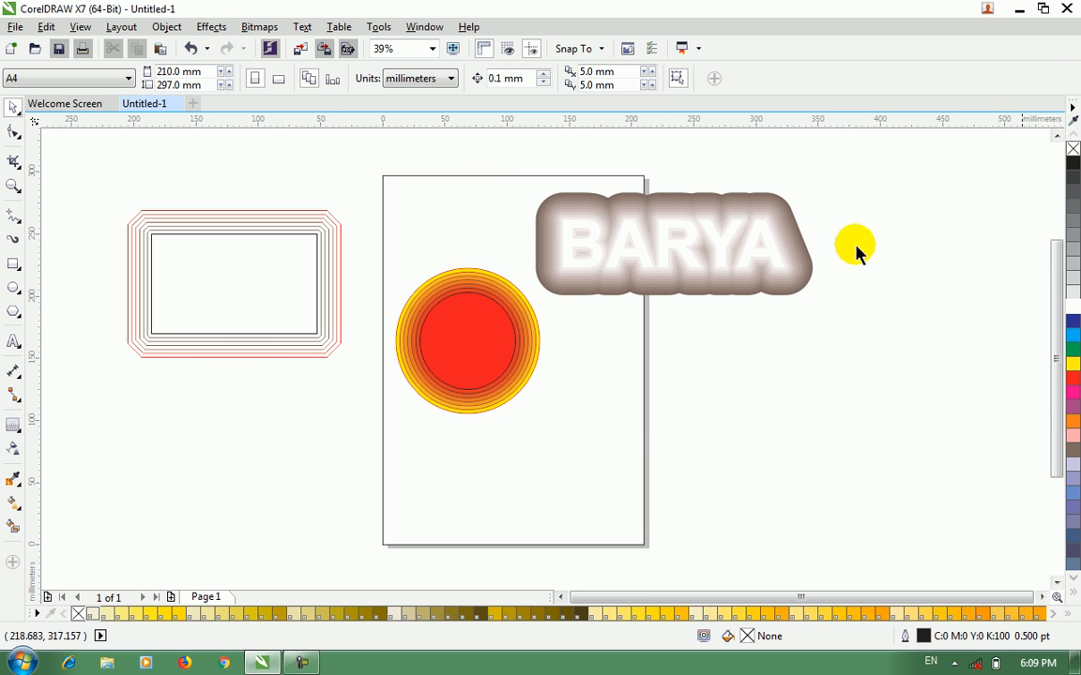
# Step: Draw a five-pointed star about 97 by 87 mm to the lower right of the page
pyautogui.click(13, 289)
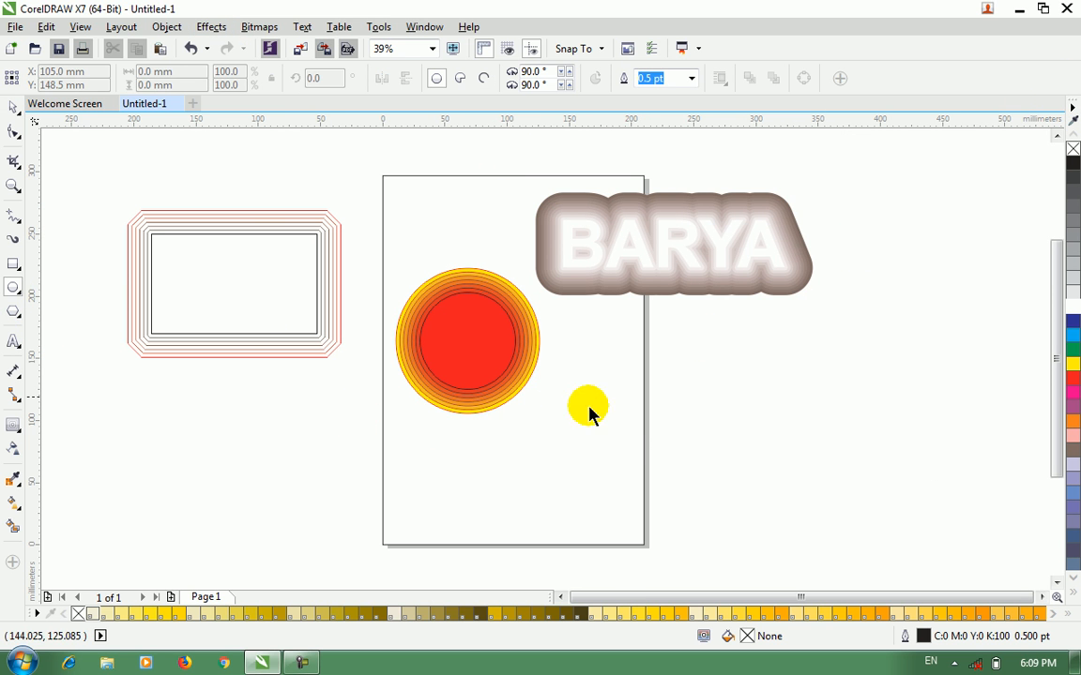
pyautogui.click(14, 317)
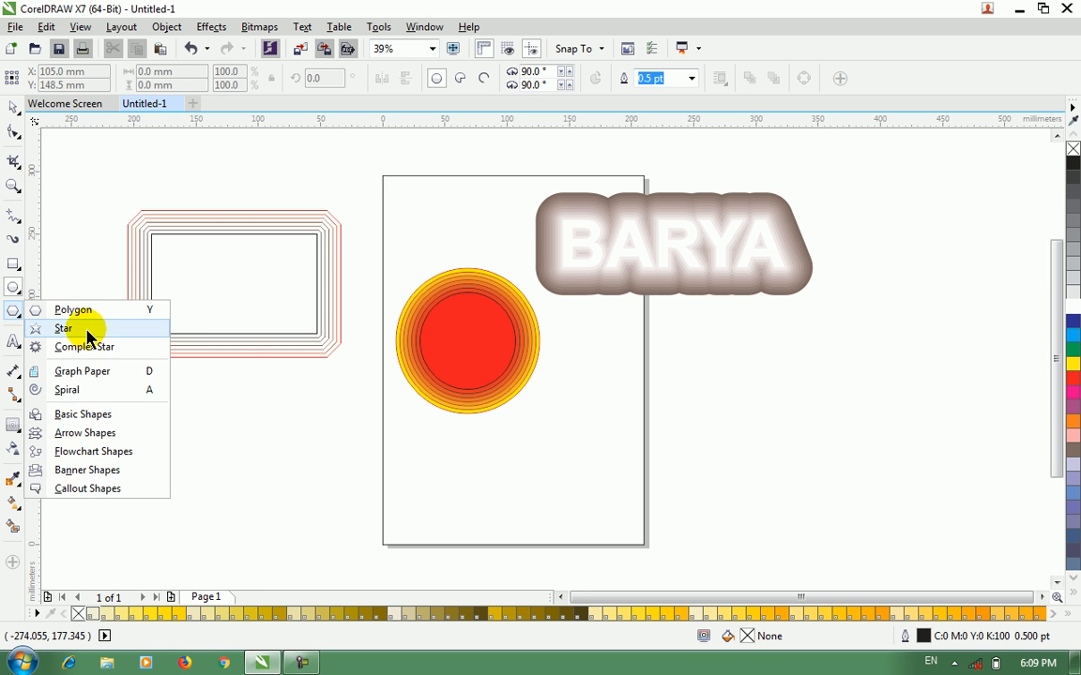
pyautogui.click(71, 329)
pyautogui.moveTo(741, 391); pyautogui.dragTo(863, 511)
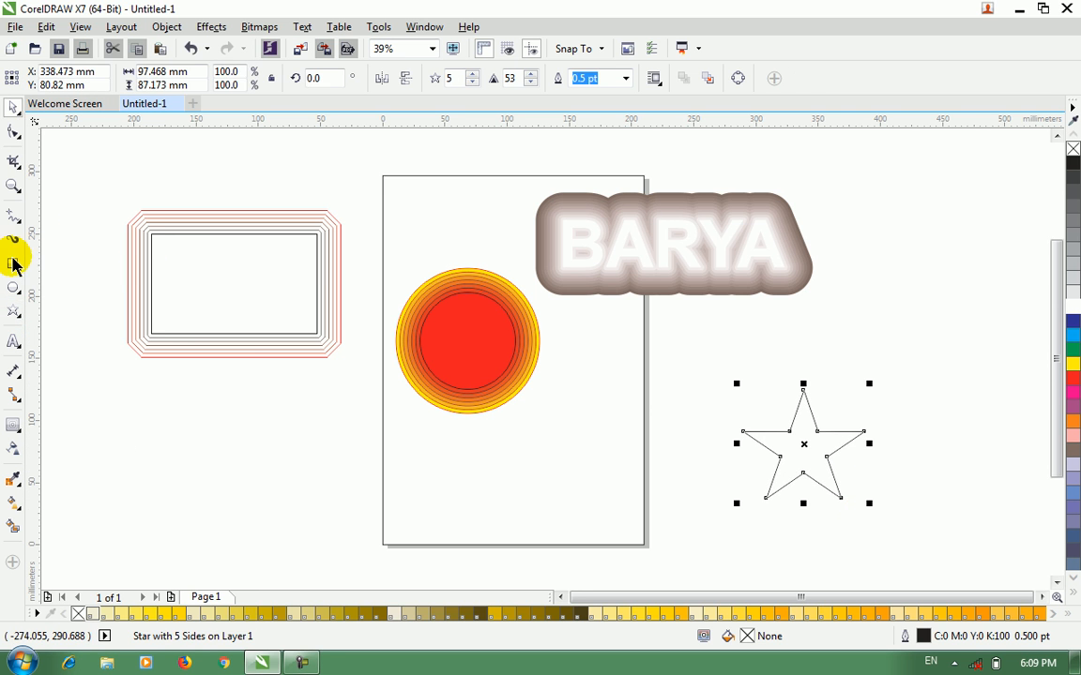
# Step: Draw an ellipse about 67 by 64 mm near the page's lower edge and fill it yellow
pyautogui.click(13, 288)
pyautogui.moveTo(507, 448); pyautogui.dragTo(603, 539)
pyautogui.click(1073, 364)
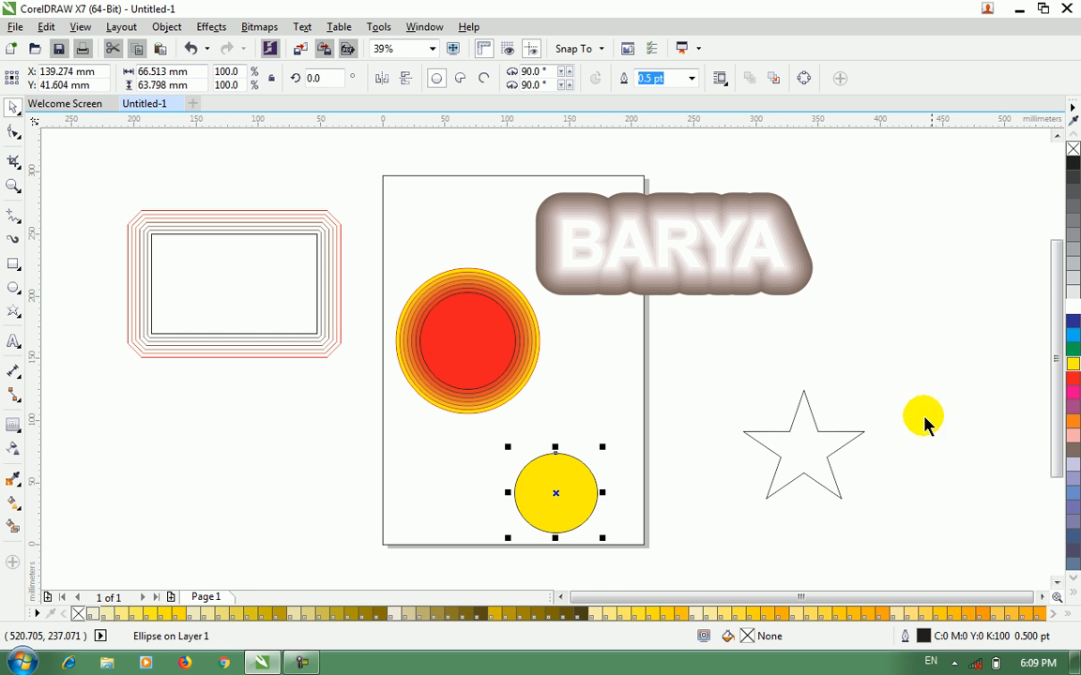
# Step: Fill the star to the lower right of the page with red and deselect it
pyautogui.click(827, 452)
pyautogui.click(1072, 380)
pyautogui.click(724, 471)
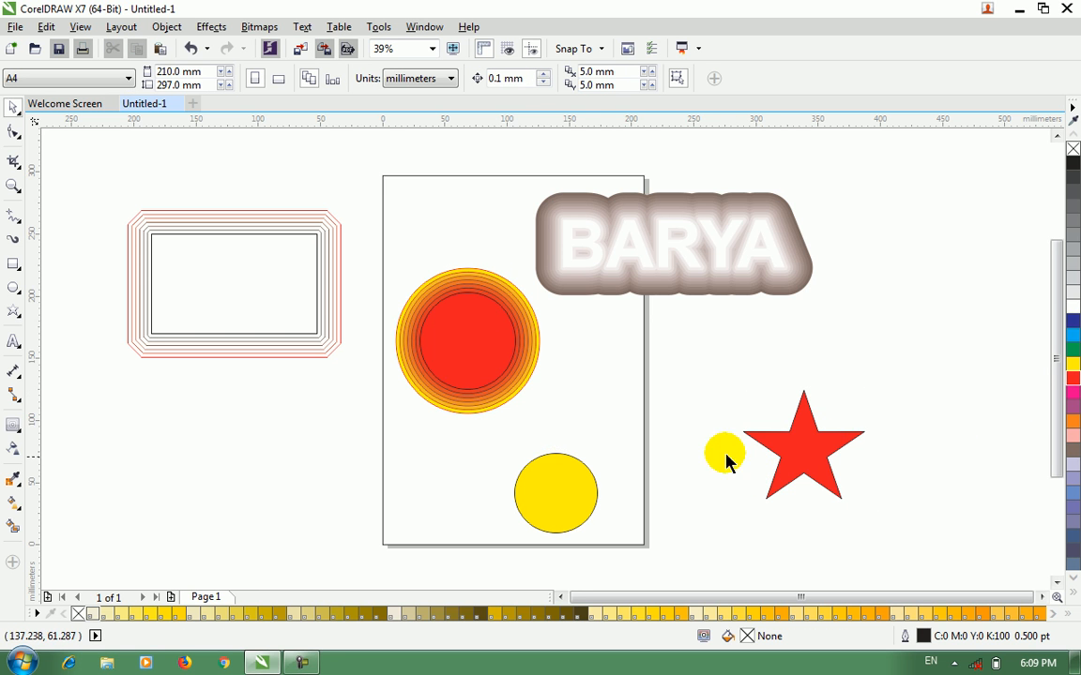
# Step: Blend the yellow circle into the red star with the Blend tool, undoing and redoing the blend once
pyautogui.click(13, 426)
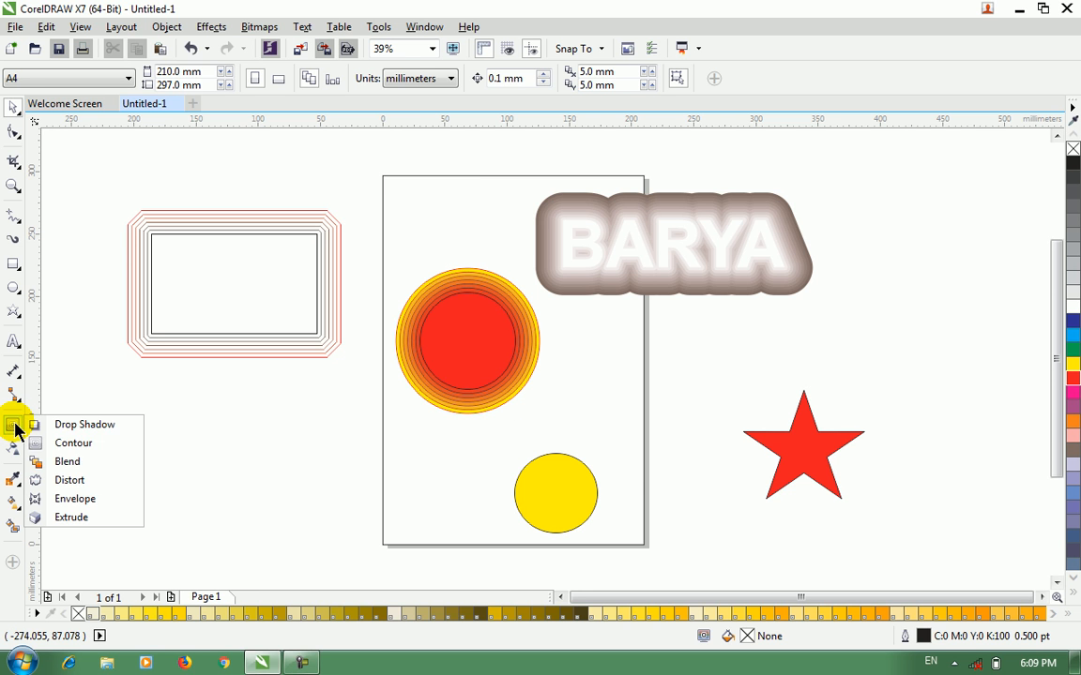
pyautogui.click(106, 466)
pyautogui.moveTo(575, 495); pyautogui.dragTo(803, 444)
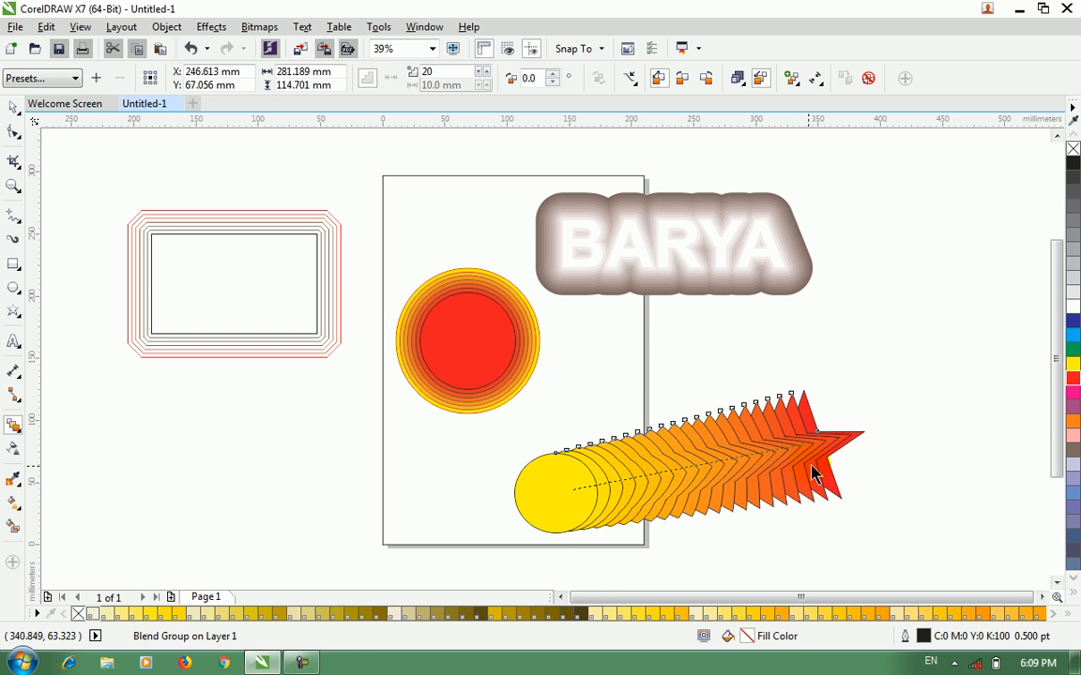
pyautogui.hotkey('ctrl', 'z')
pyautogui.hotkey('ctrl', 'shift', 'z')
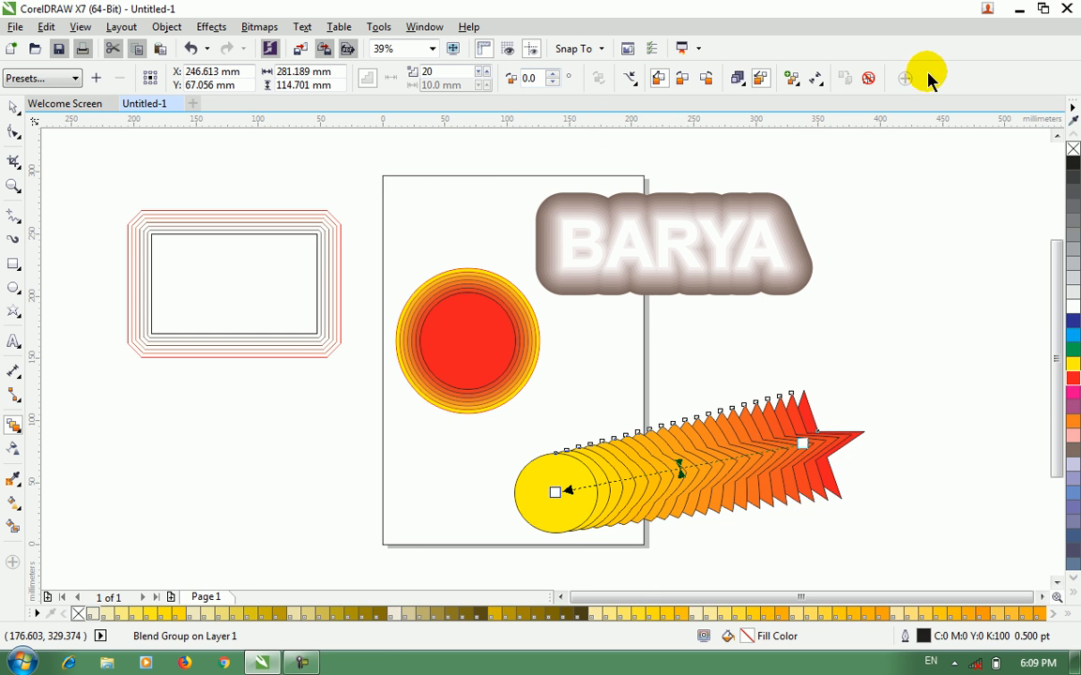
# Step: Open the full Blend settings to look at the available options, and close them again
pyautogui.click(213, 27)
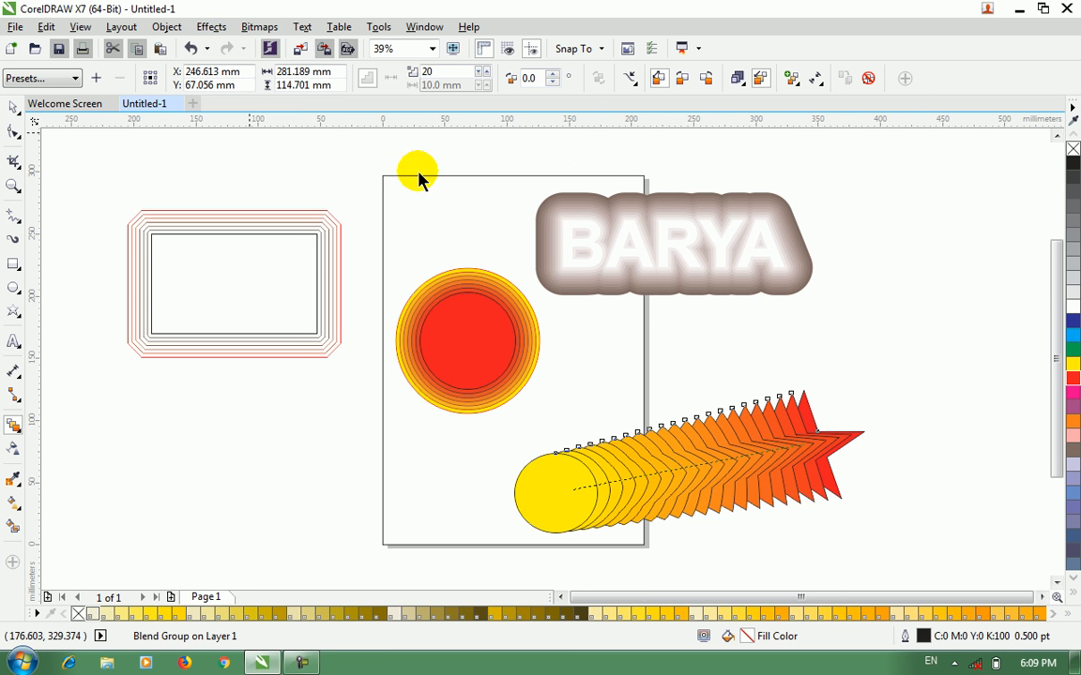
pyautogui.click(240, 131)
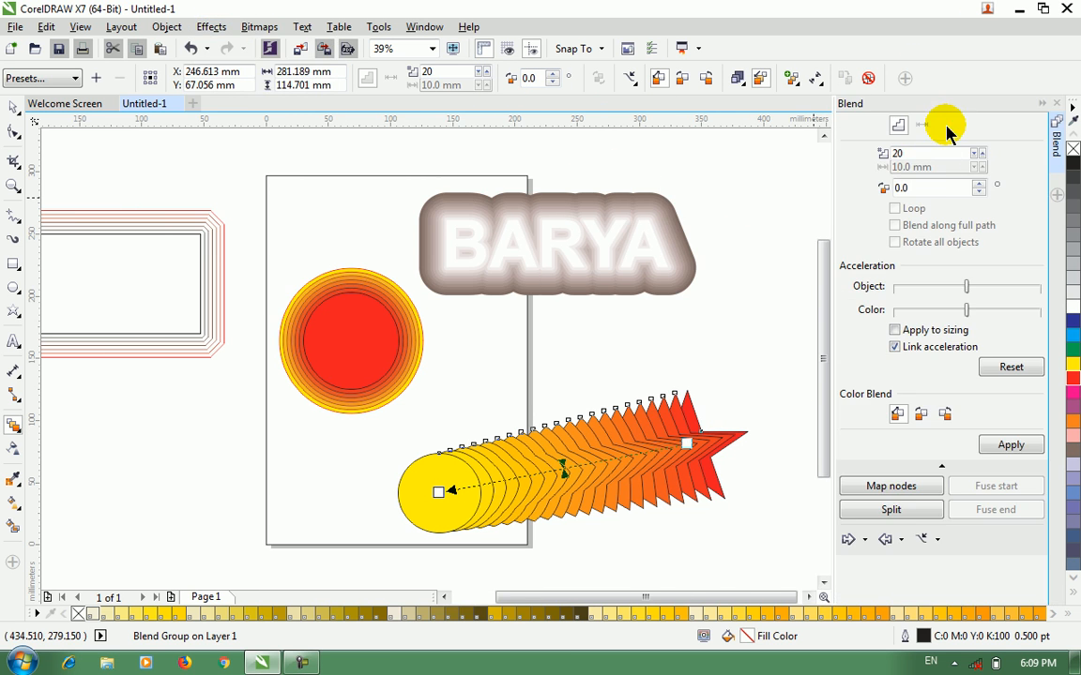
pyautogui.click(1056, 104)
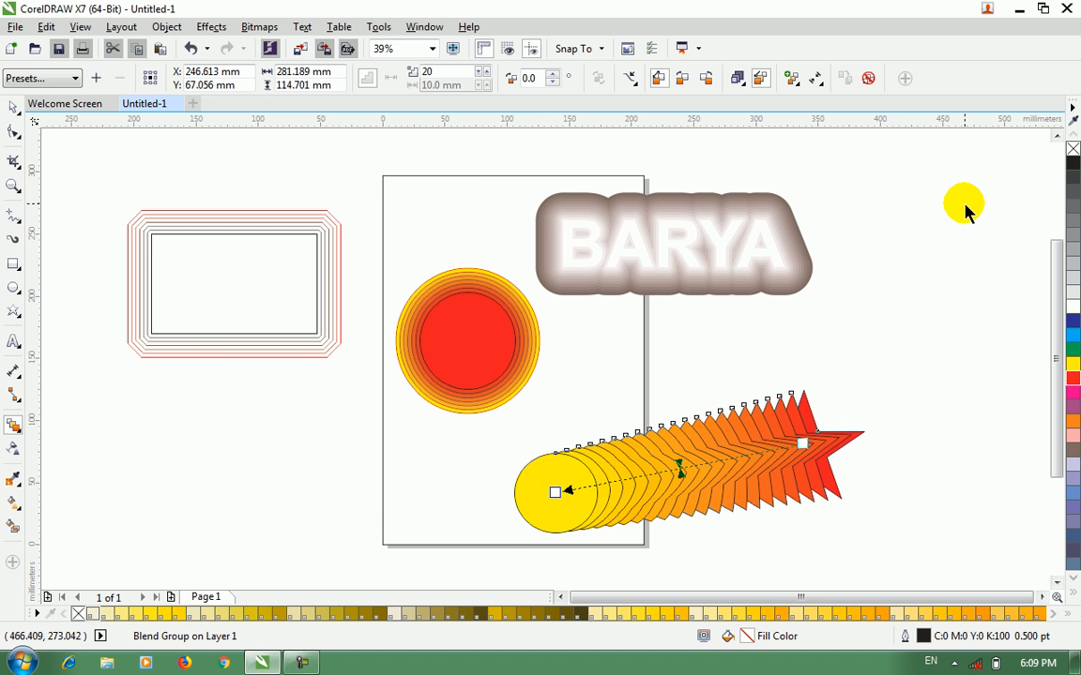
pyautogui.click(14, 108)
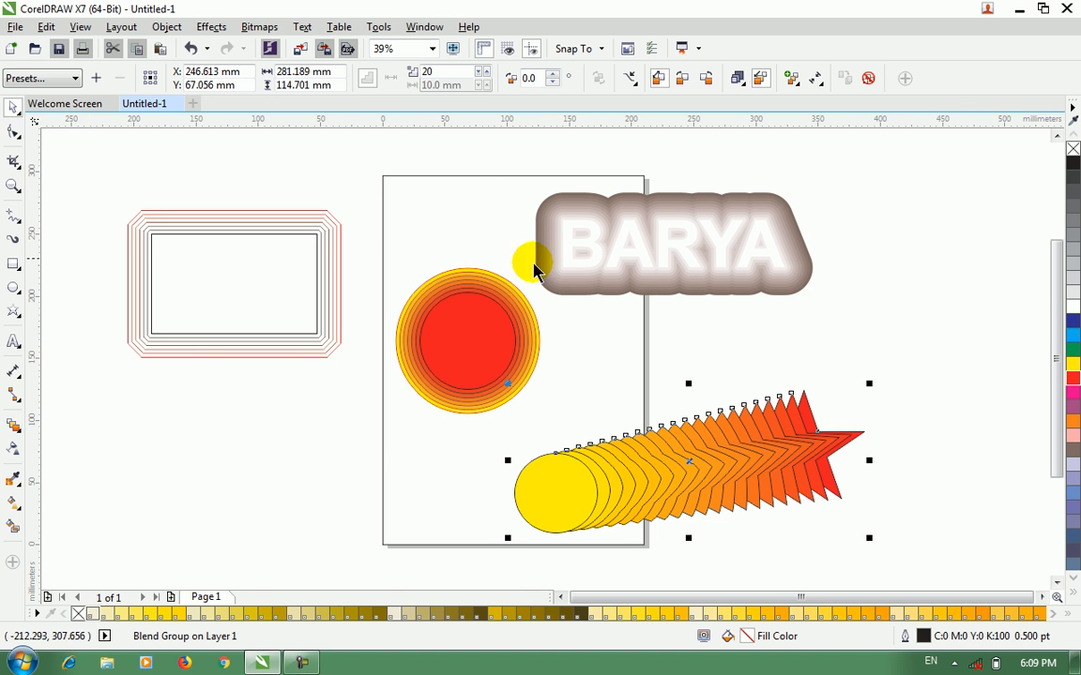
# Step: Increase the circle-to-star blend to 25 steps
pyautogui.click(15, 427)
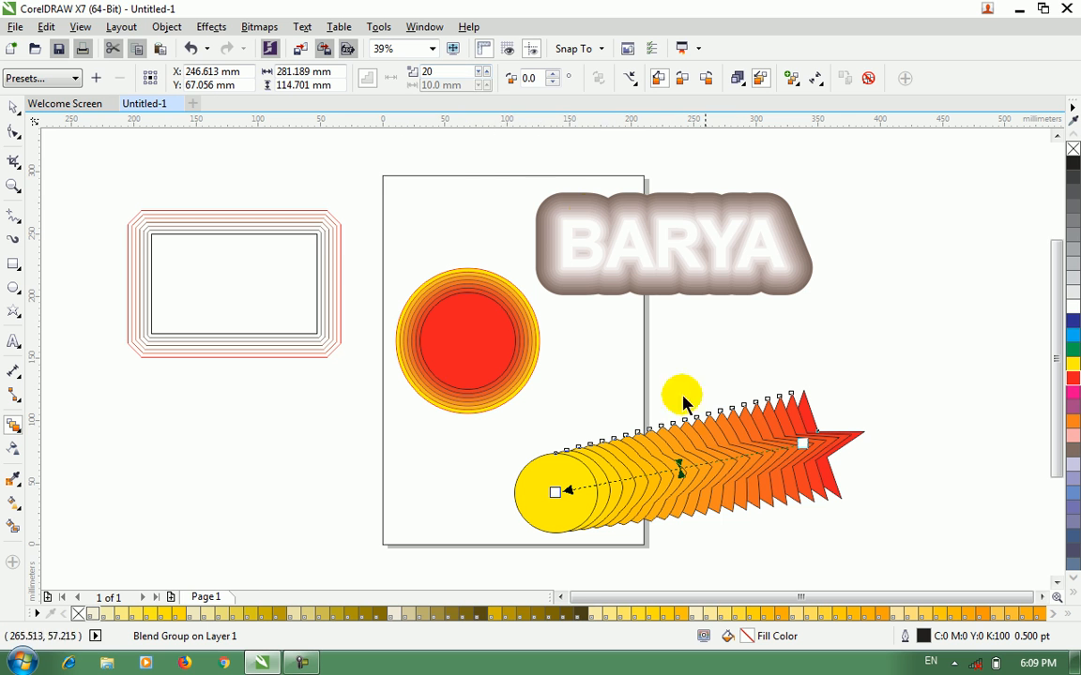
pyautogui.click(487, 72)
pyautogui.click(487, 72)
pyautogui.click(487, 72)
pyautogui.click(486, 72)
pyautogui.click(487, 73)
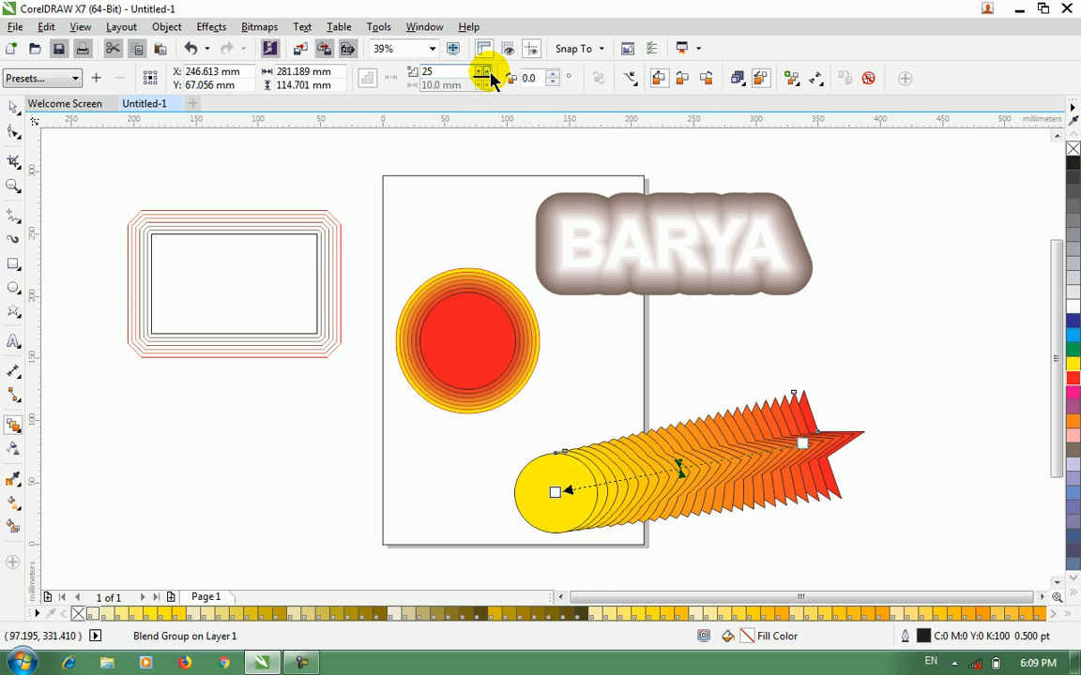
# Step: Reduce the circle-to-star blend to 19 steps
pyautogui.click(481, 82)
pyautogui.click(482, 81)
pyautogui.click(481, 82)
pyautogui.click(482, 82)
pyautogui.click(481, 81)
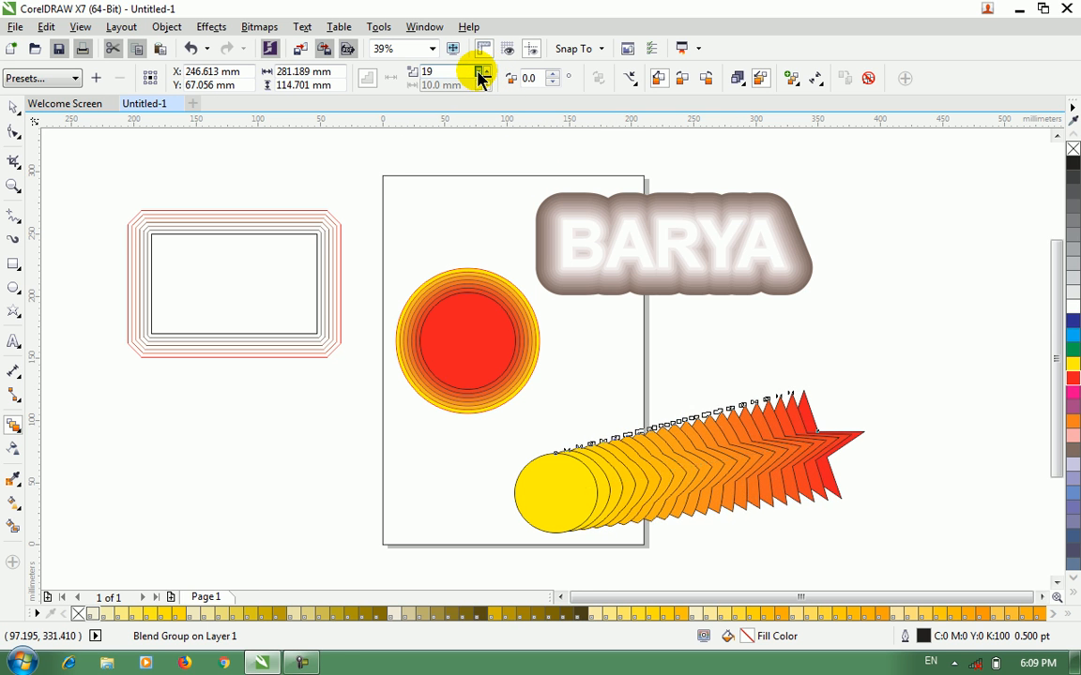
pyautogui.click(481, 82)
# Step: Move the whole blend about 30 mm right and 30 mm up, and deselect it
pyautogui.click(13, 111)
pyautogui.click(810, 357)
pyautogui.click(849, 464)
pyautogui.moveTo(767, 430); pyautogui.dragTo(805, 393)
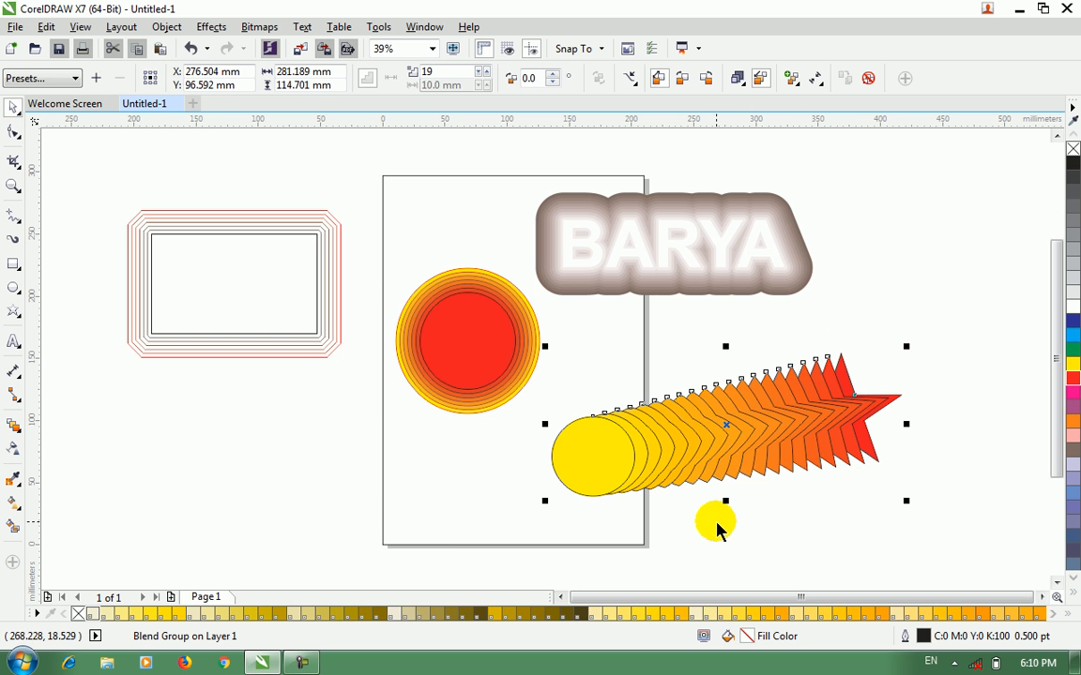
pyautogui.click(669, 516)
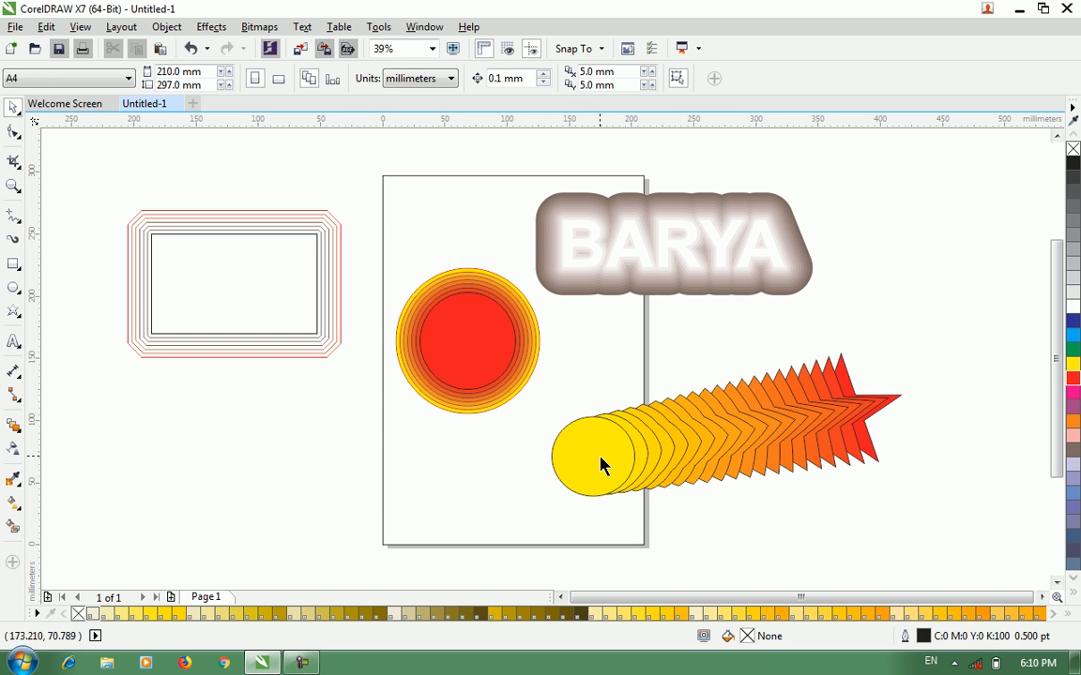
# Step: Select the blend's circle, its star and the whole blend group in turn to examine them, and deselect everything
pyautogui.click(602, 465)
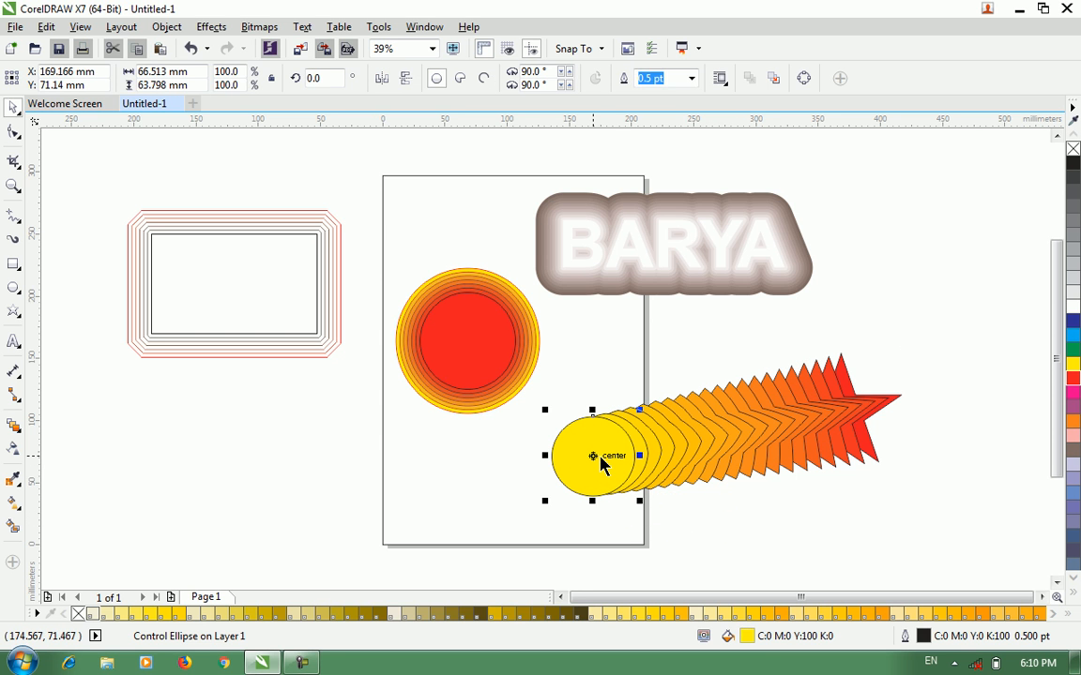
pyautogui.click(897, 404)
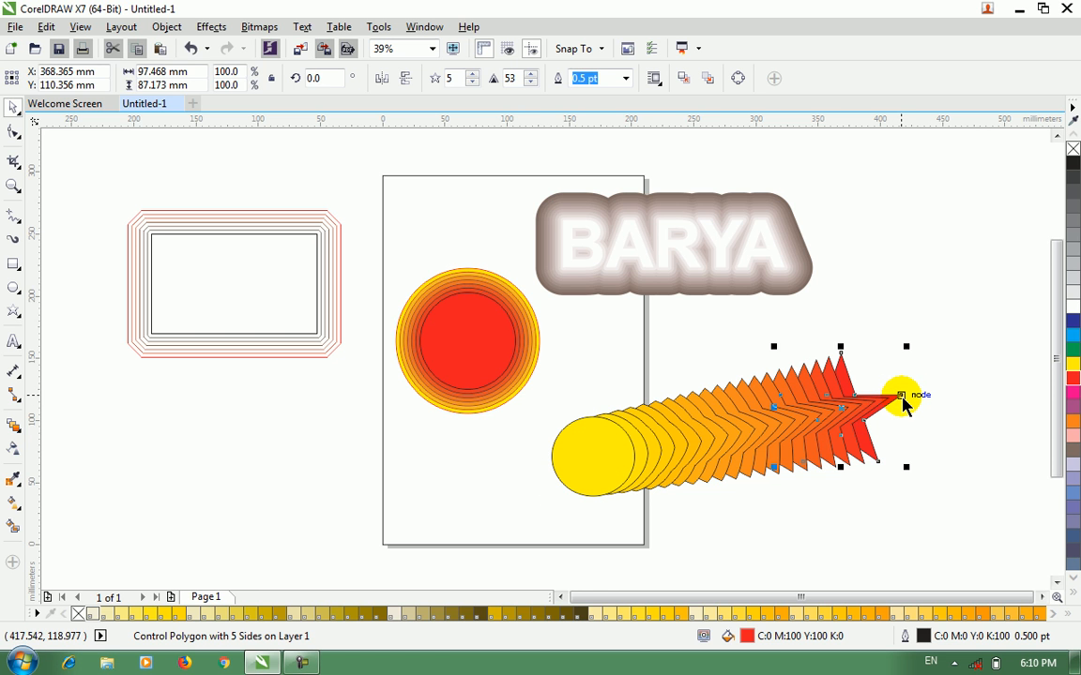
pyautogui.click(727, 432)
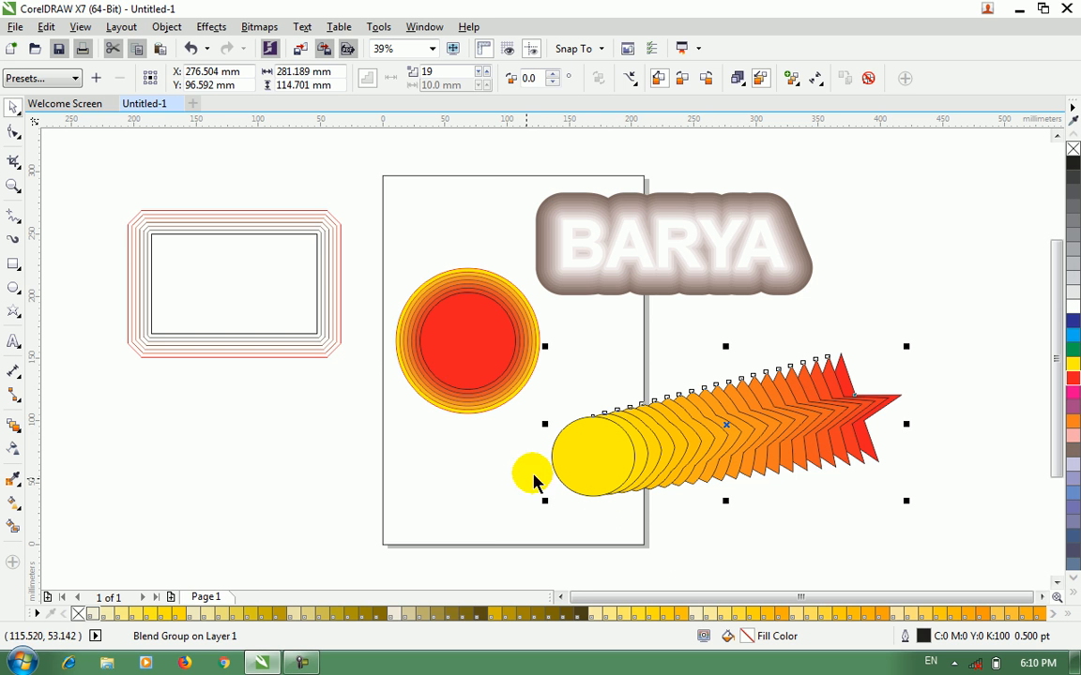
pyautogui.click(544, 469)
pyautogui.click(861, 544)
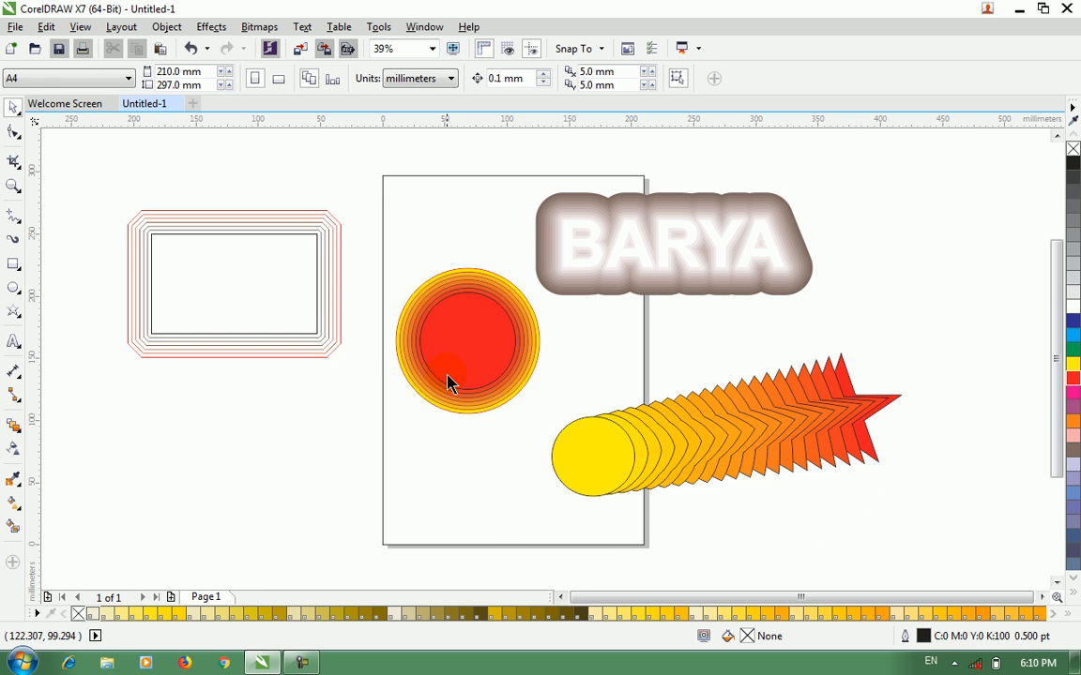
pyautogui.click(581, 369)
pyautogui.click(534, 409)
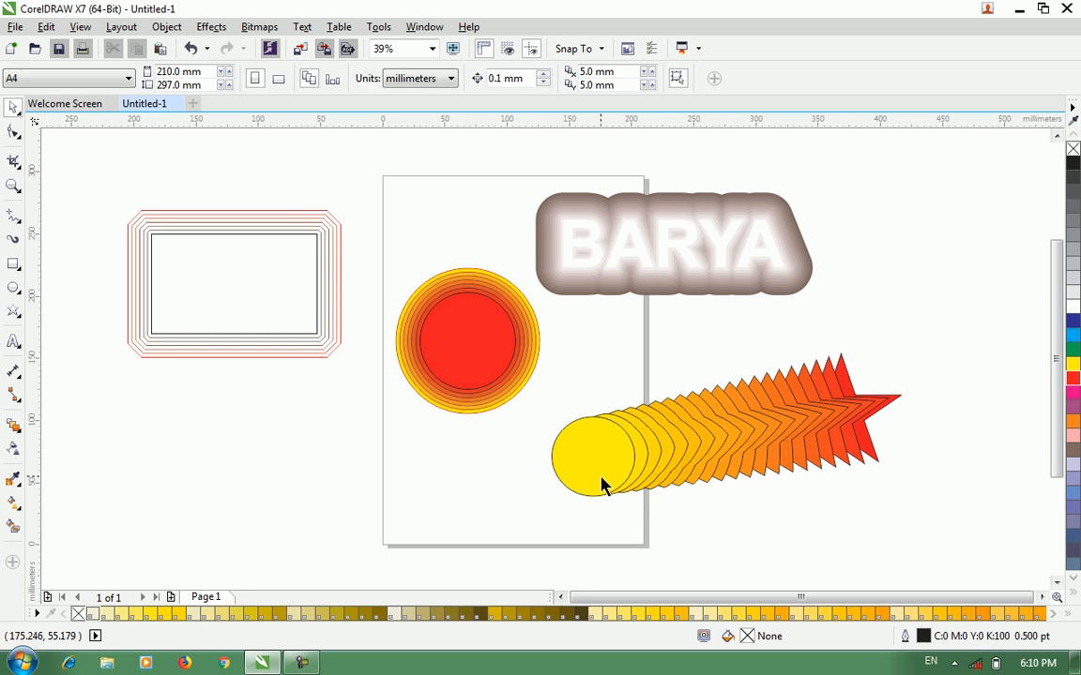
# Step: Change the fill of the blend's circle to magenta
pyautogui.click(615, 482)
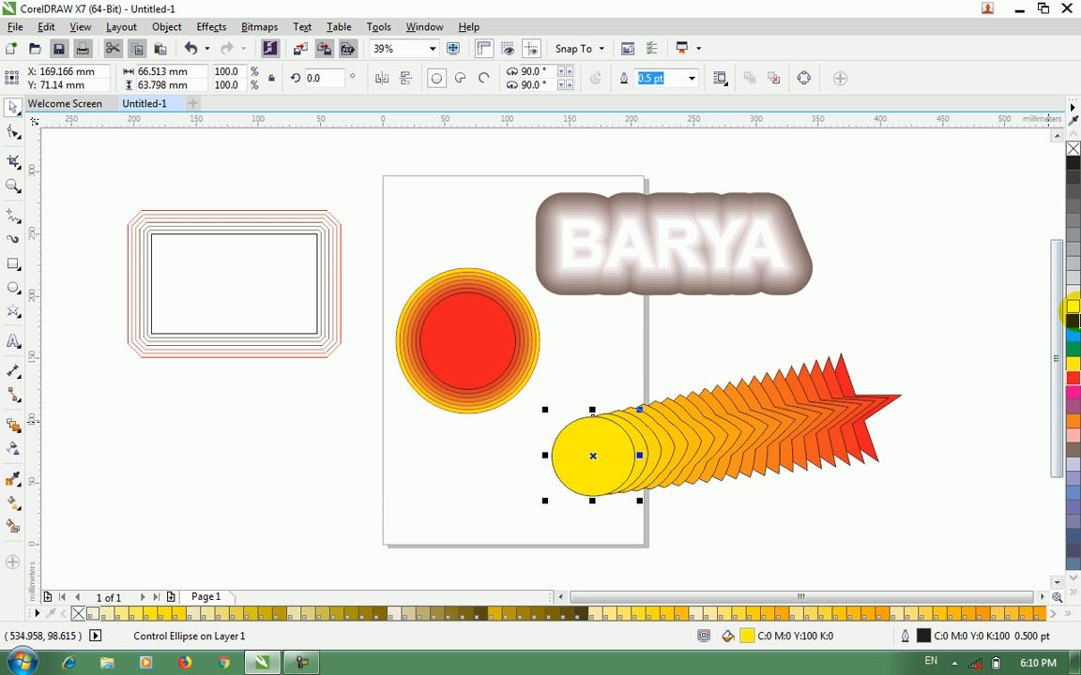
pyautogui.click(1073, 237)
pyautogui.click(1074, 393)
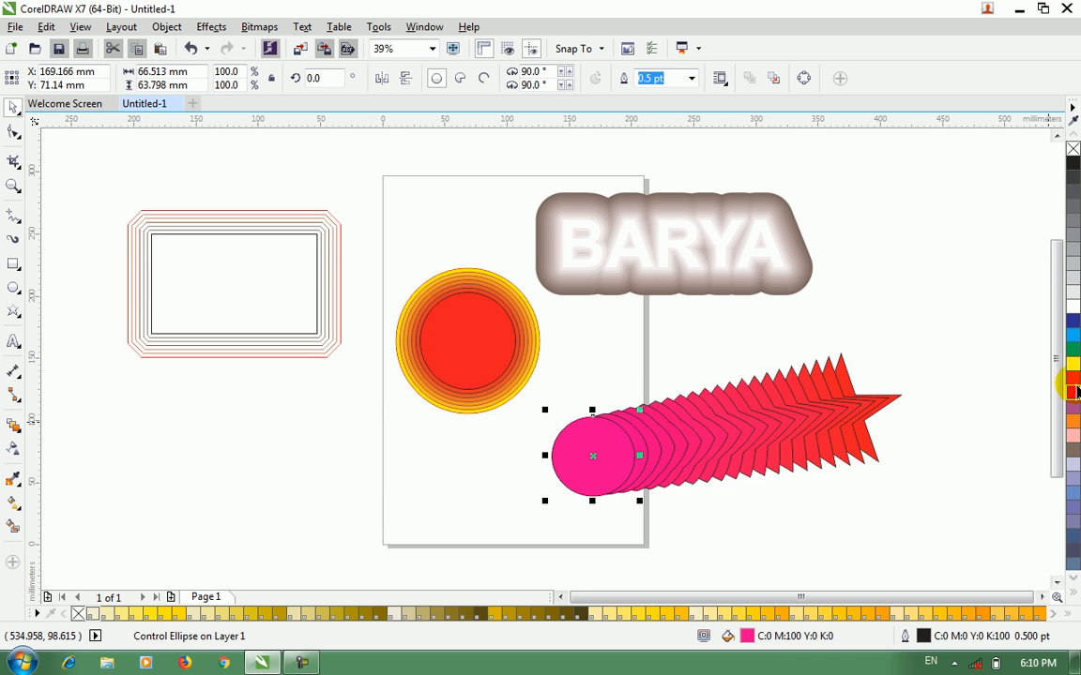
# Step: Change the fill of the blend's star to yellow
pyautogui.click(896, 400)
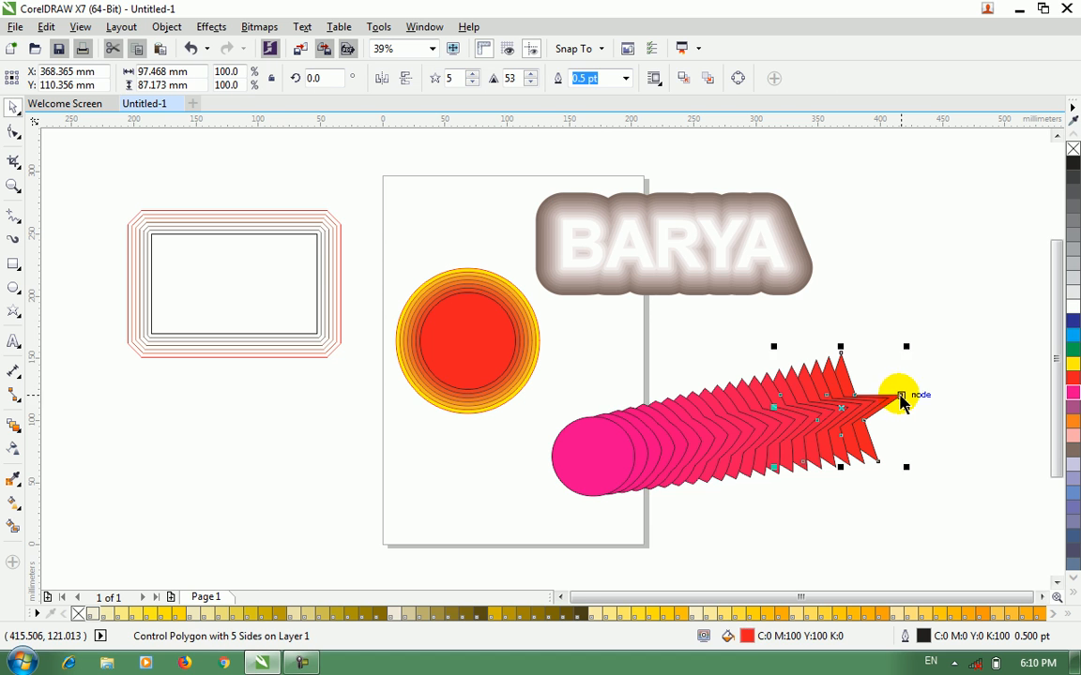
pyautogui.click(1073, 350)
pyautogui.click(1074, 364)
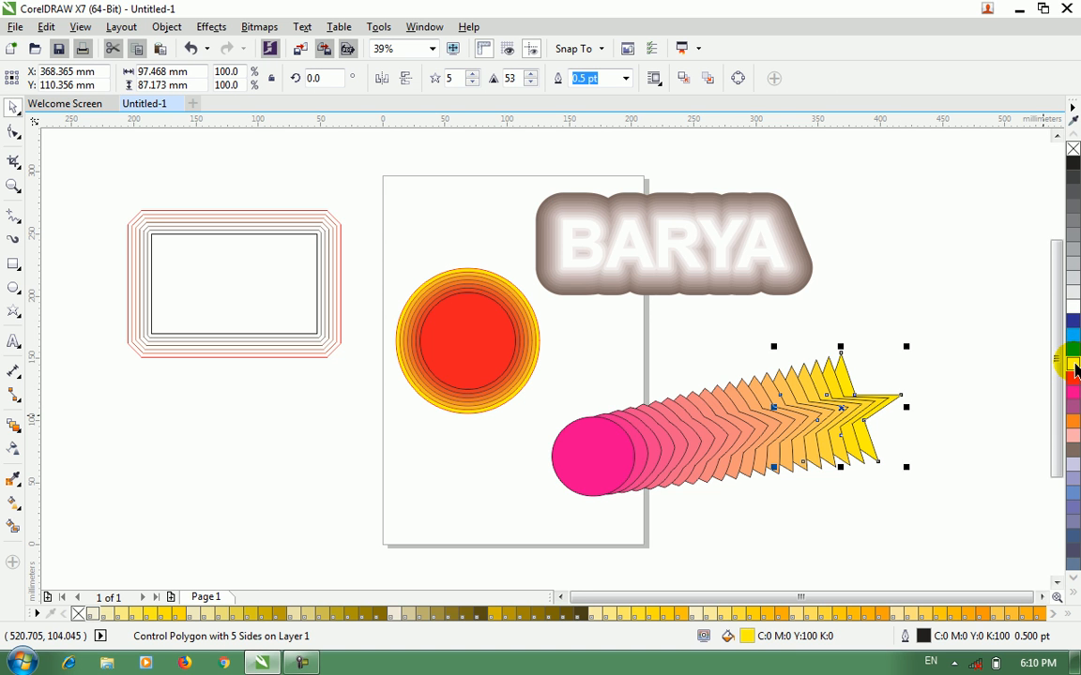
# Step: Set the whole blend to 20 steps and its color progression to counterclockwise, trying clockwise first
pyautogui.click(785, 432)
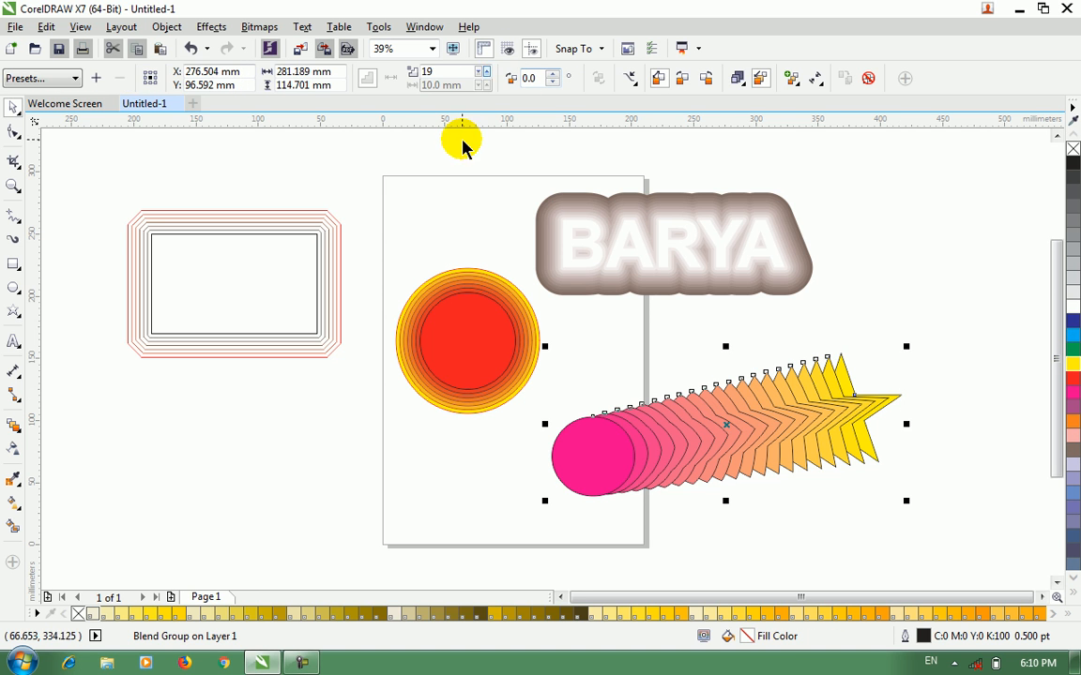
pyautogui.click(480, 73)
pyautogui.click(480, 73)
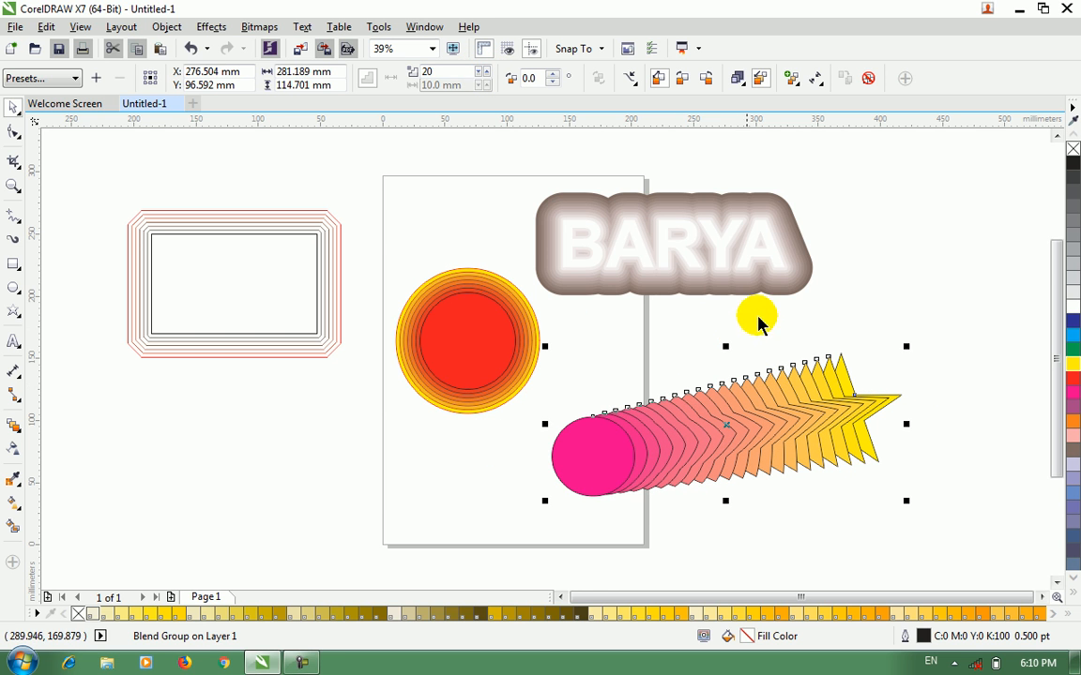
pyautogui.click(688, 81)
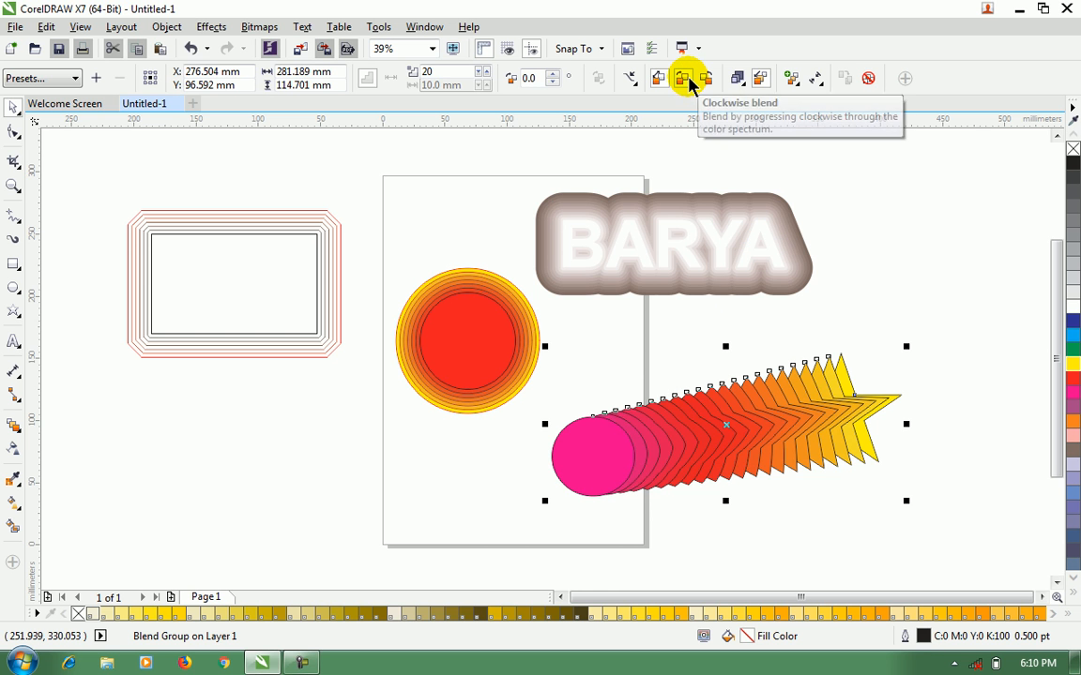
pyautogui.click(709, 83)
# Step: Try linked object and color acceleration on the blend, shifting the steps strongly toward the star and toward the circle
pyautogui.click(737, 80)
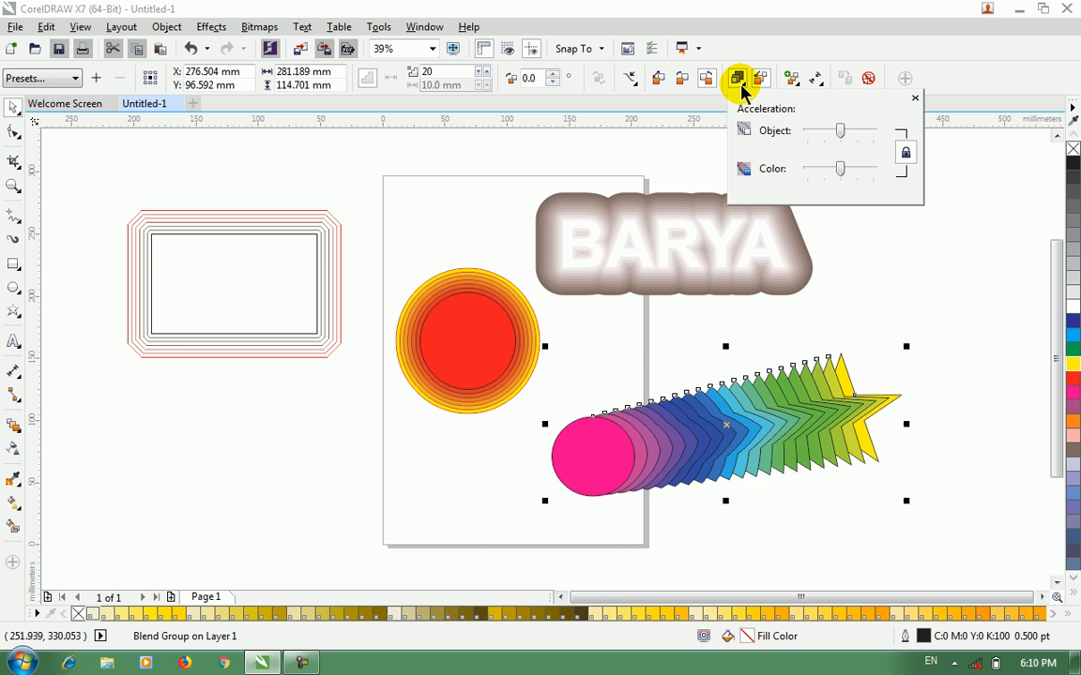
pyautogui.click(862, 131)
pyautogui.click(861, 131)
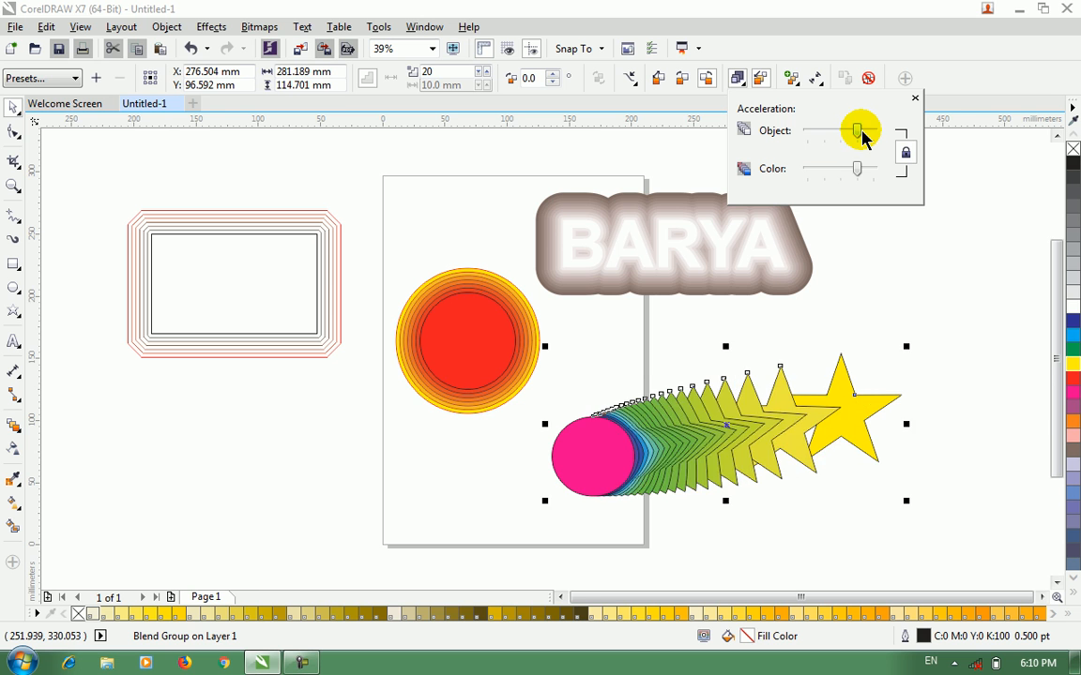
pyautogui.click(819, 132)
pyautogui.click(807, 134)
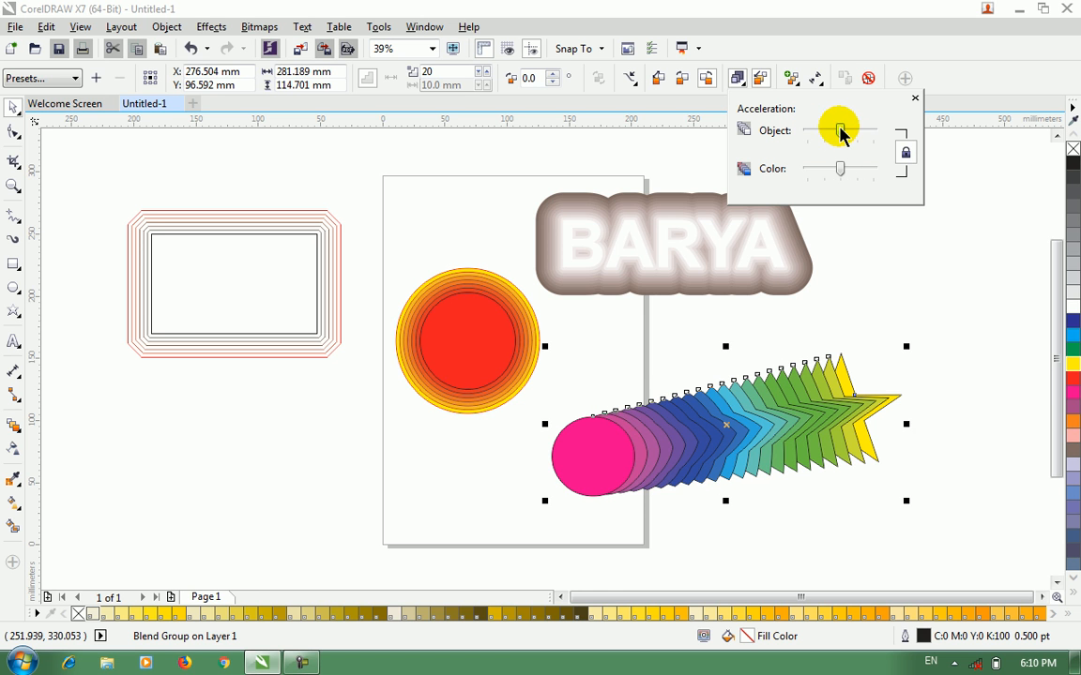
pyautogui.click(813, 134)
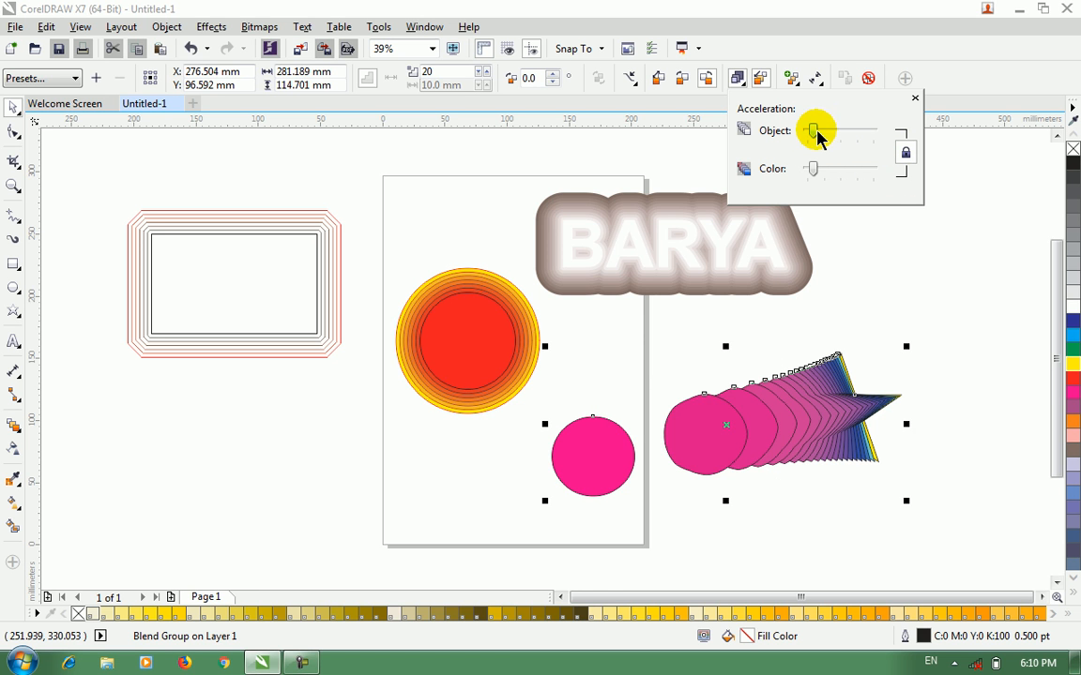
pyautogui.moveTo(818, 134); pyautogui.dragTo(863, 132)
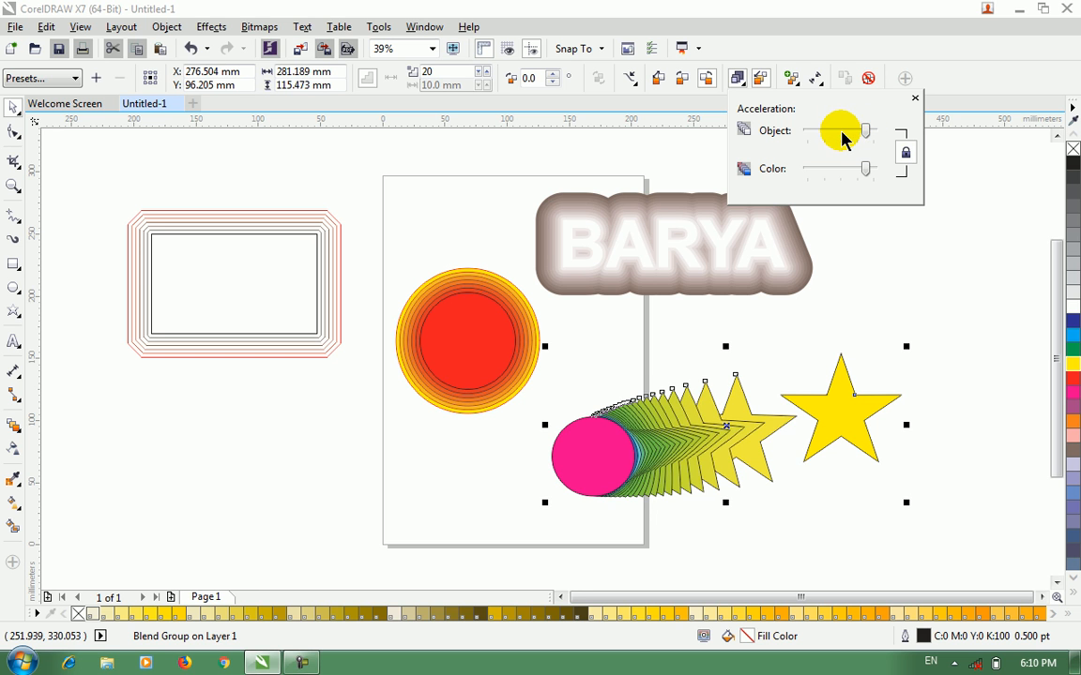
# Step: Bring the linked object and color acceleration back to near the middle and close the acceleration settings
pyautogui.click(842, 138)
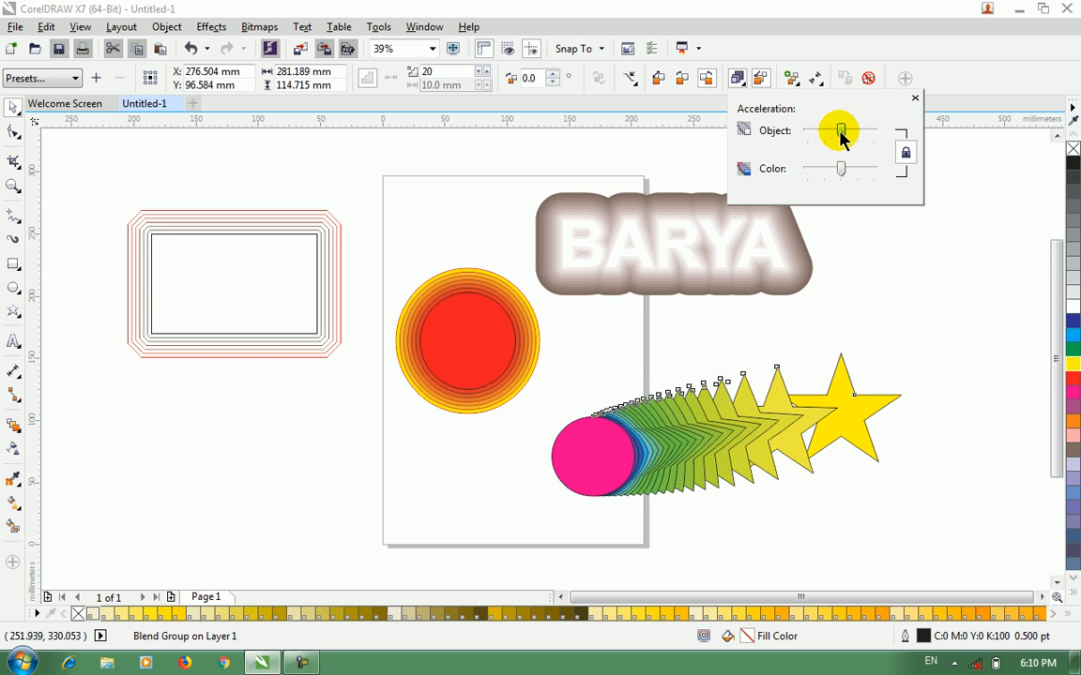
pyautogui.moveTo(842, 138); pyautogui.dragTo(837, 138)
pyautogui.click(747, 75)
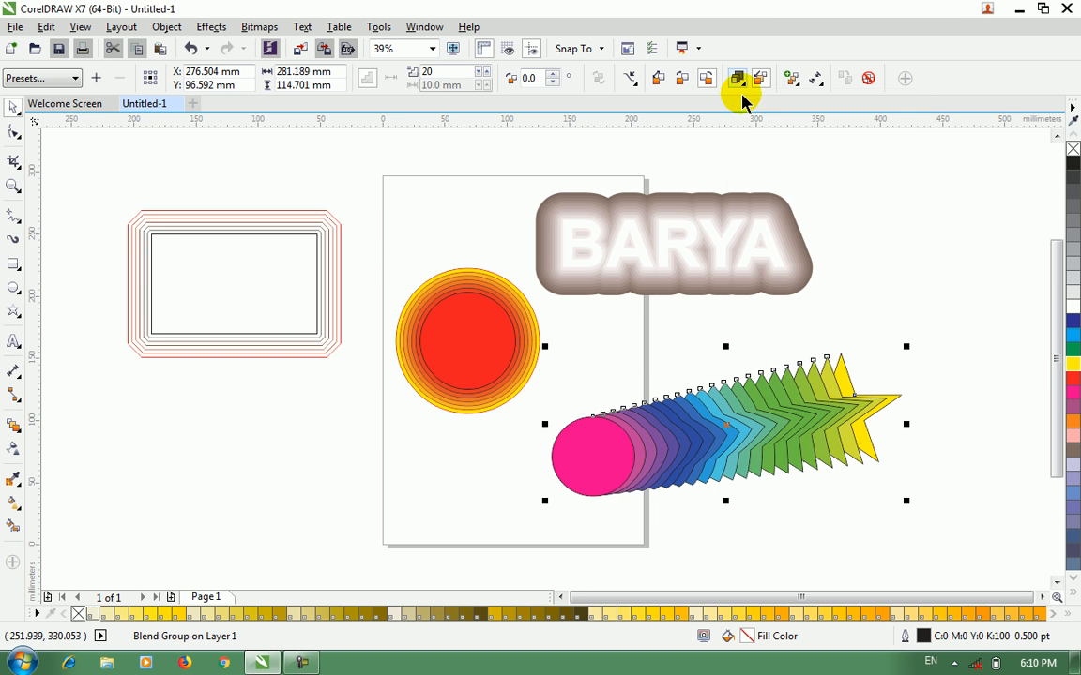
# Step: Try mapping the top node of the blend's pink circle to the lower tip of the yellow star
pyautogui.click(791, 78)
pyautogui.click(814, 77)
pyautogui.click(792, 77)
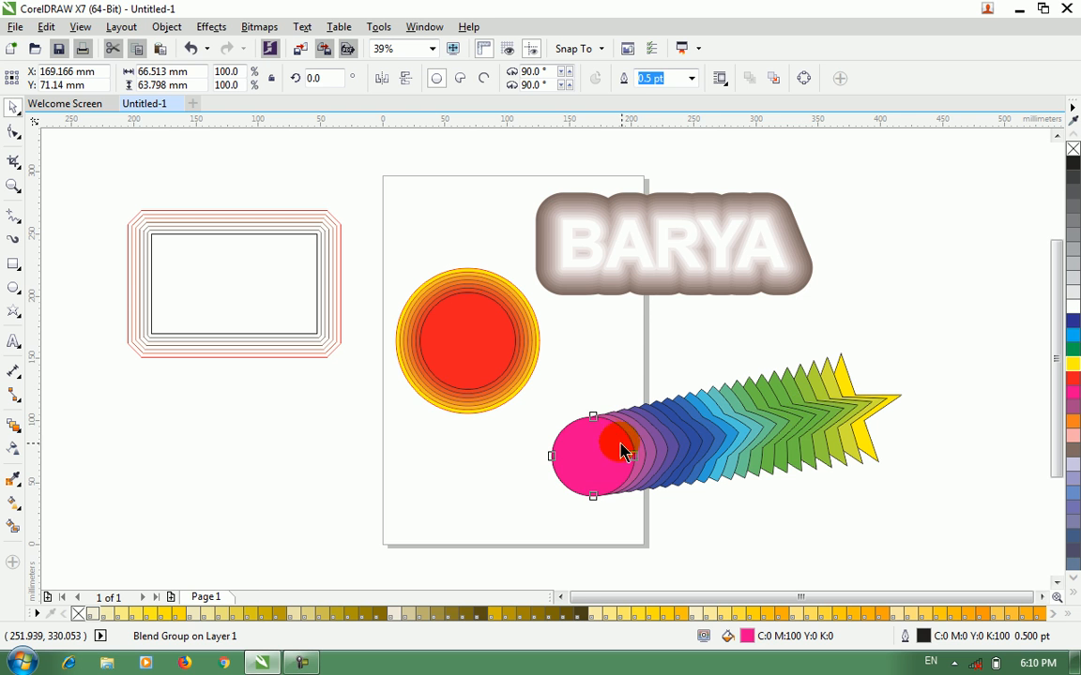
pyautogui.click(591, 415)
pyautogui.click(842, 481)
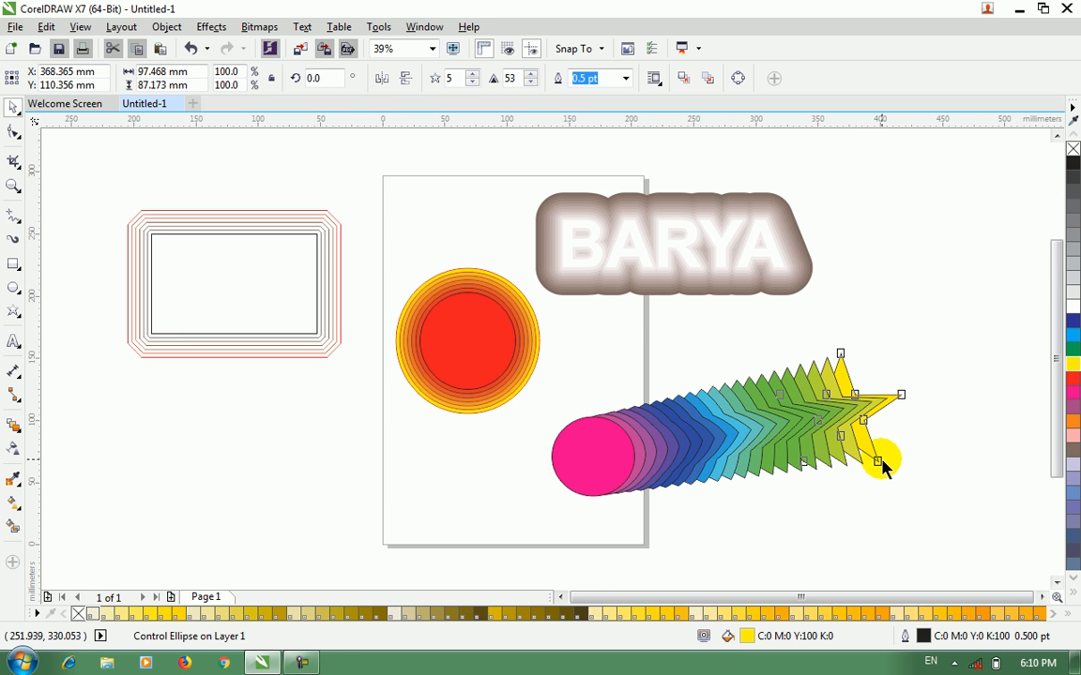
pyautogui.moveTo(596, 424)
pyautogui.mouseDown()
pyautogui.moveTo(732, 423)
pyautogui.moveTo(653, 436)
pyautogui.moveTo(608, 430)
pyautogui.moveTo(861, 453)
pyautogui.mouseUp()
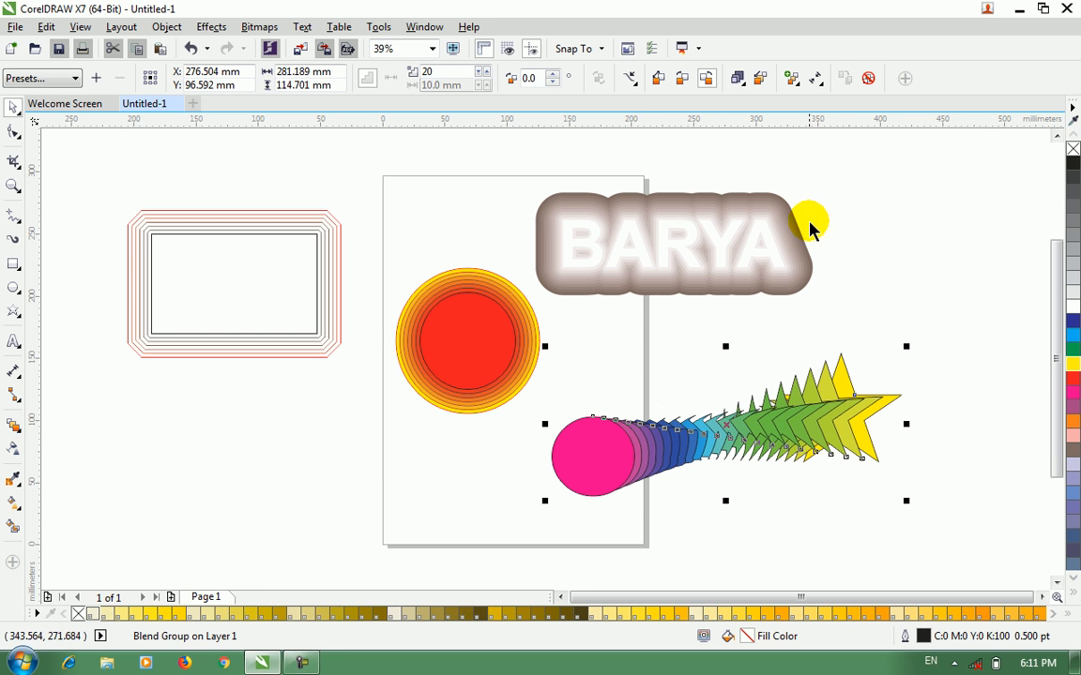
# Step: Move the blend up and to the right, and draw a circle about 92 mm in diameter below the contoured rectangle
pyautogui.moveTo(736, 428); pyautogui.dragTo(797, 394)
pyautogui.click(14, 288)
pyautogui.moveTo(266, 435)
pyautogui.mouseDown()
pyautogui.moveTo(391, 550)
pyautogui.moveTo(381, 554)
pyautogui.mouseUp()
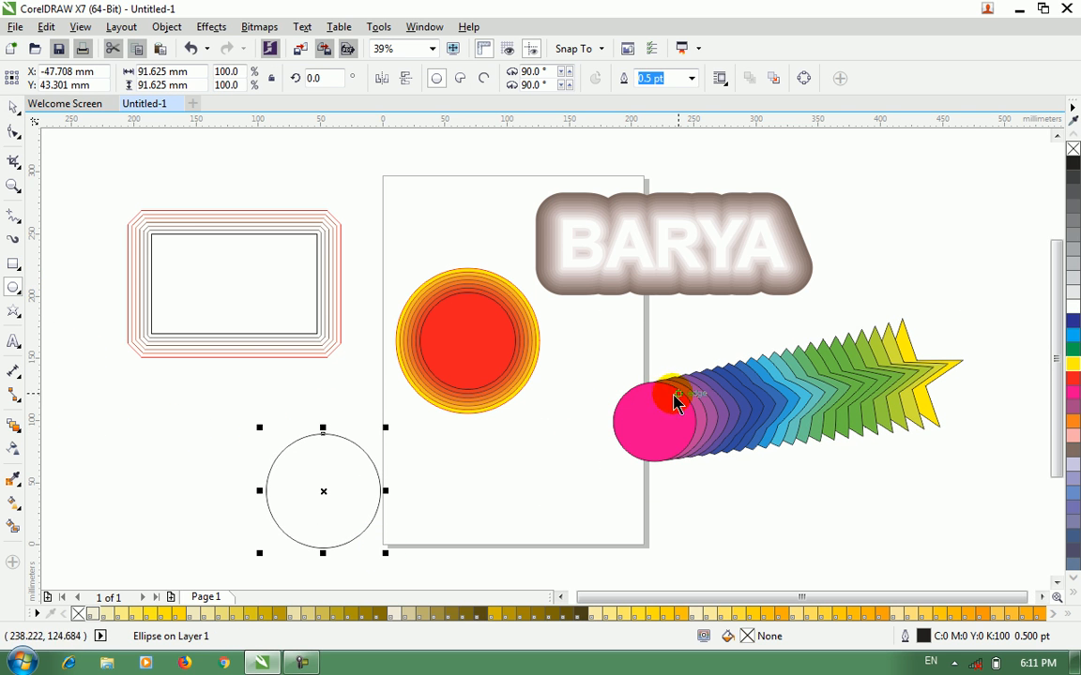
# Step: Fit the circle-to-star blend to a new path, using the unfilled circle as the path
pyautogui.click(14, 107)
pyautogui.click(713, 419)
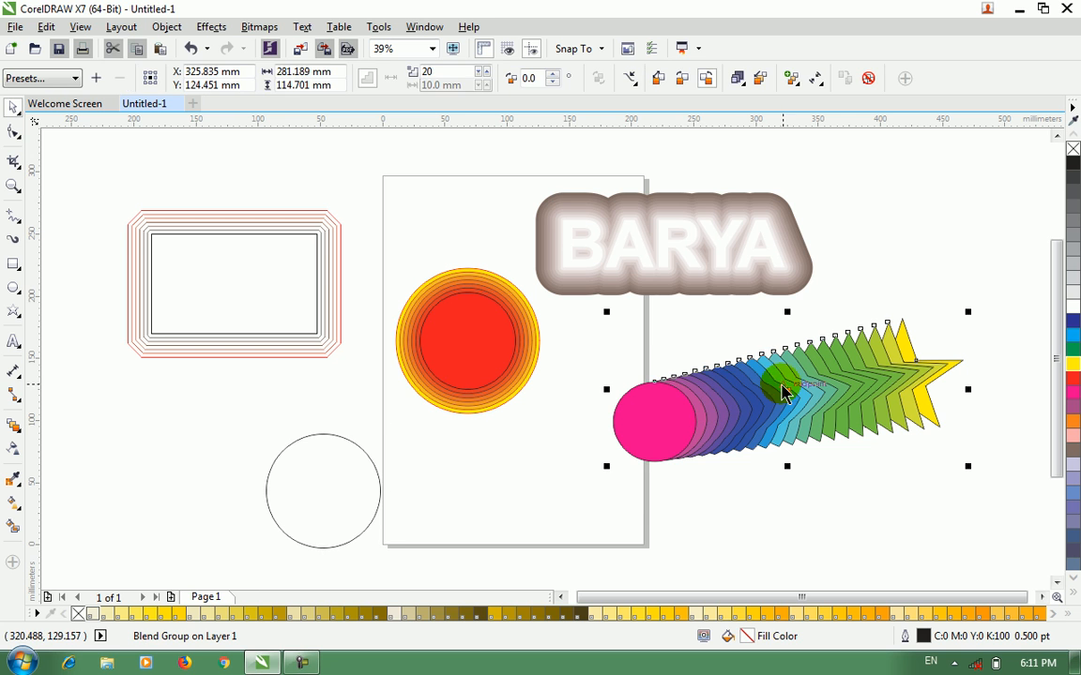
pyautogui.click(630, 79)
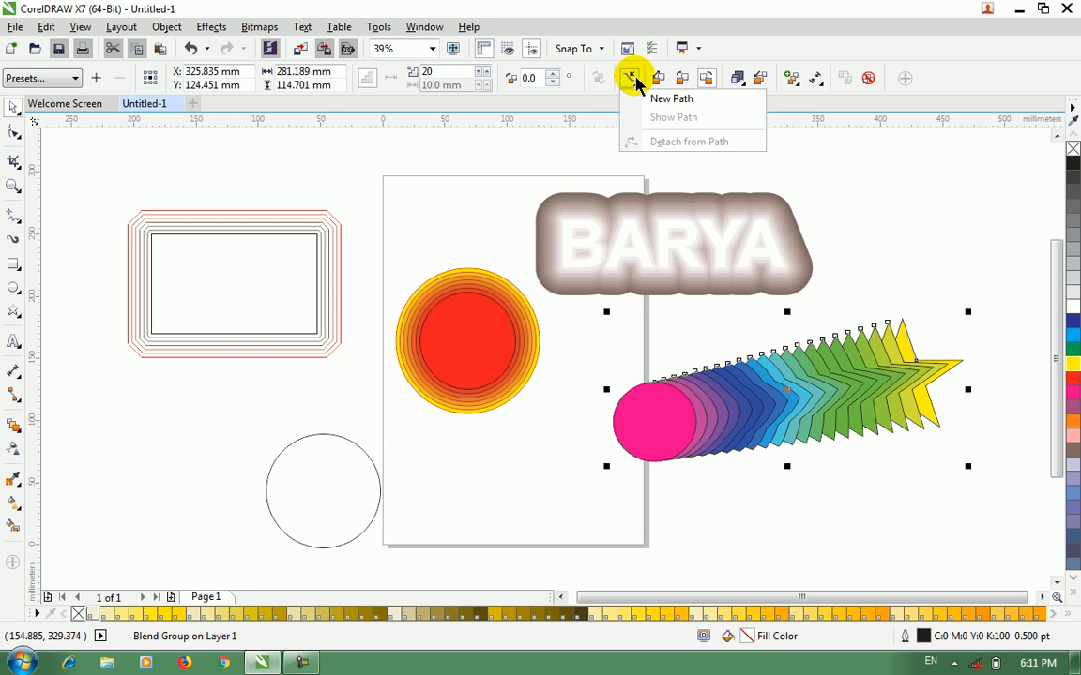
pyautogui.click(671, 101)
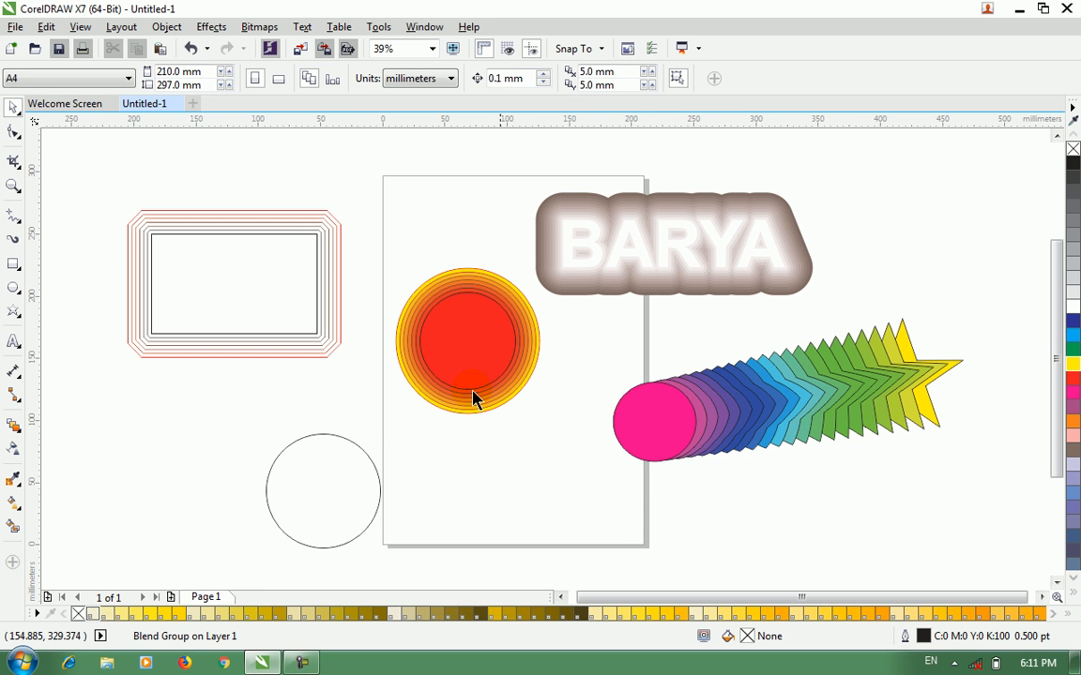
pyautogui.click(329, 437)
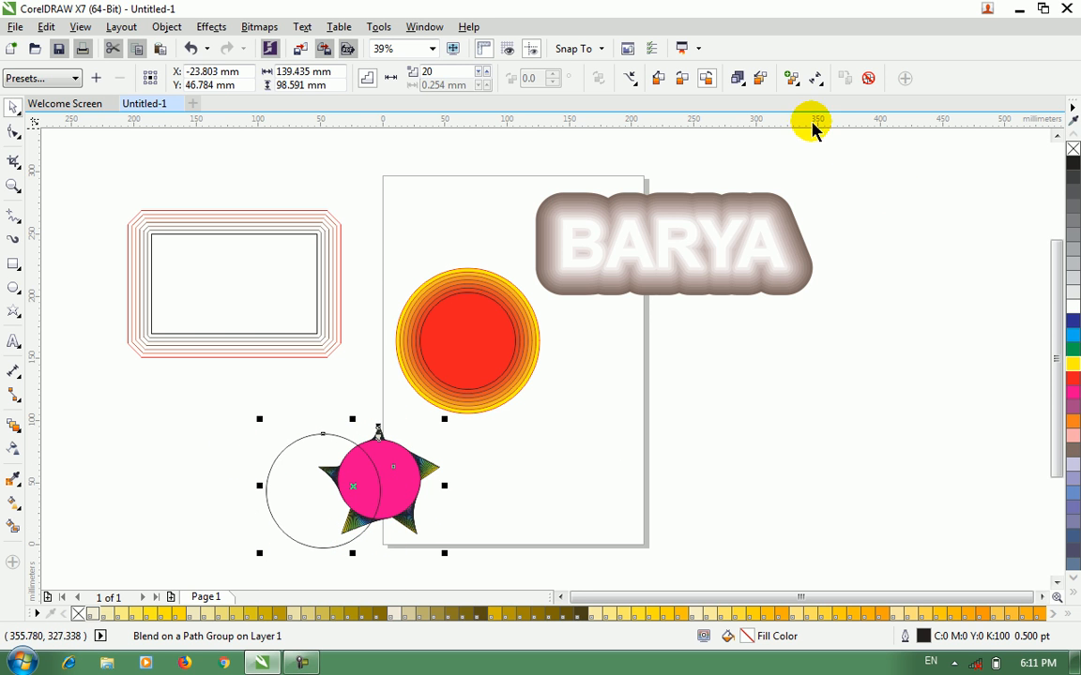
# Step: Make the blend run along the full path and rotate all of its objects
pyautogui.click(793, 80)
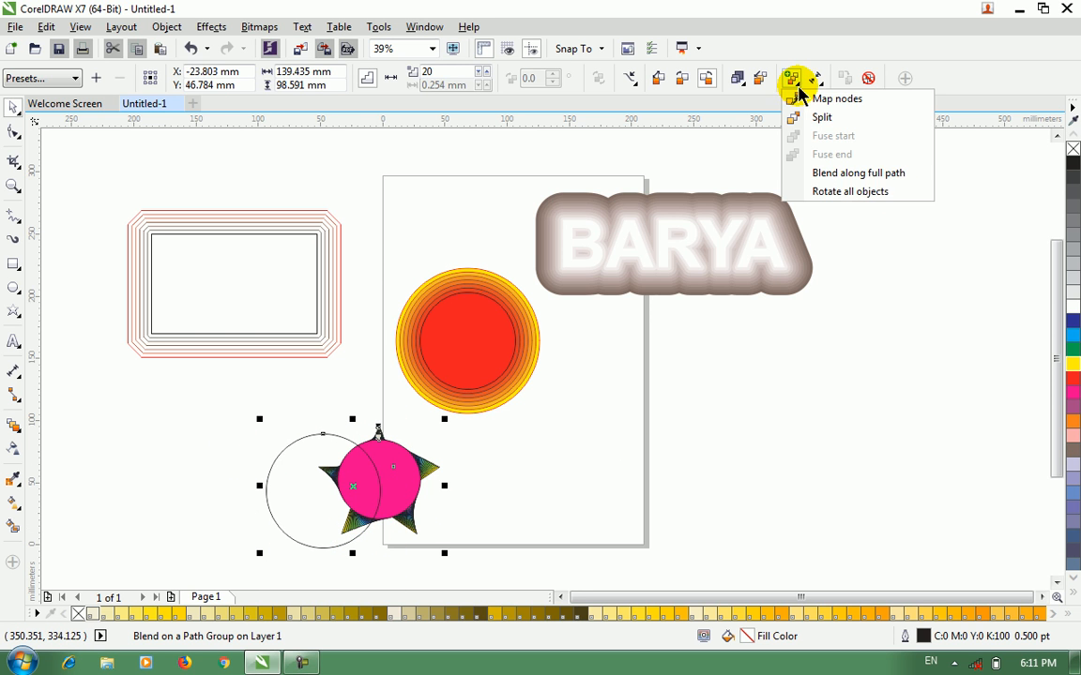
pyautogui.click(906, 176)
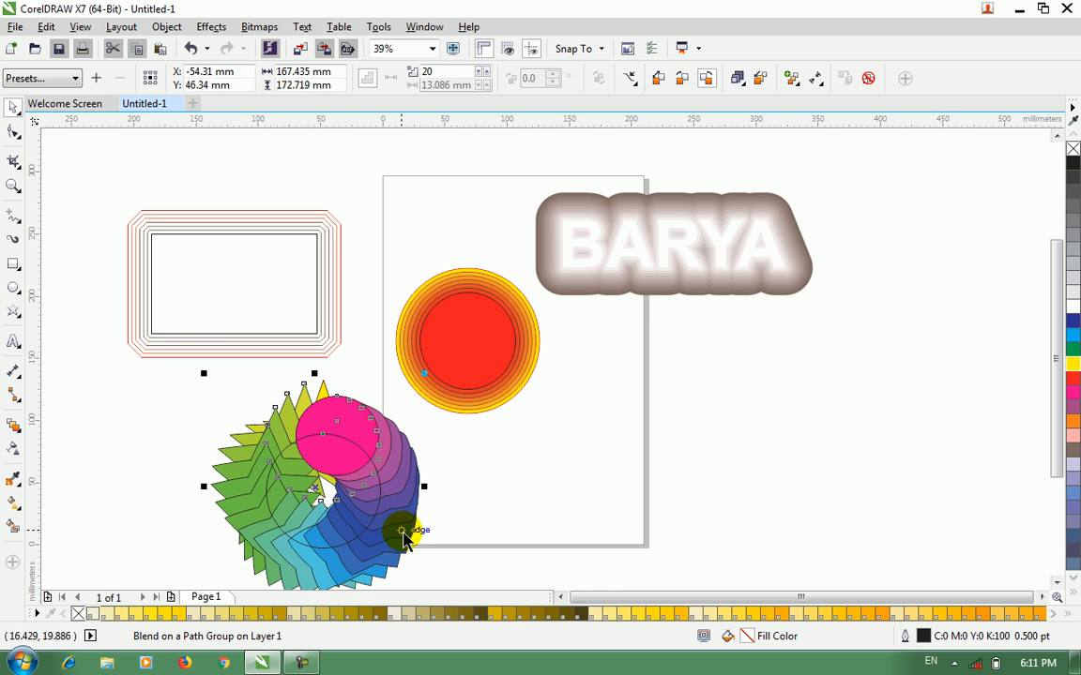
pyautogui.click(793, 80)
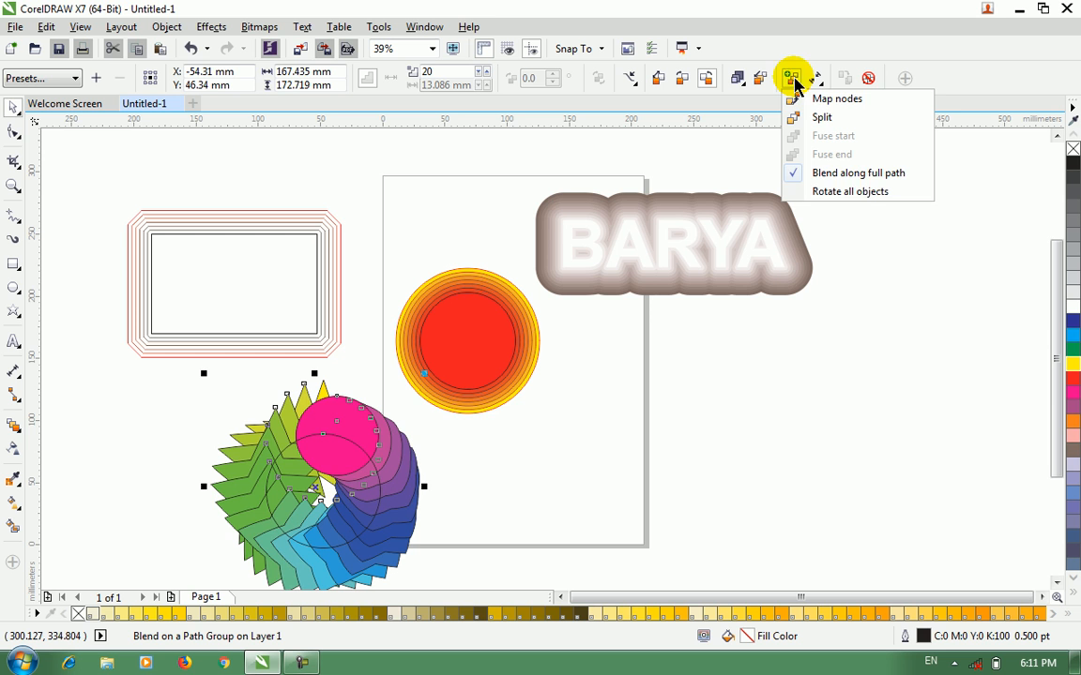
pyautogui.click(870, 195)
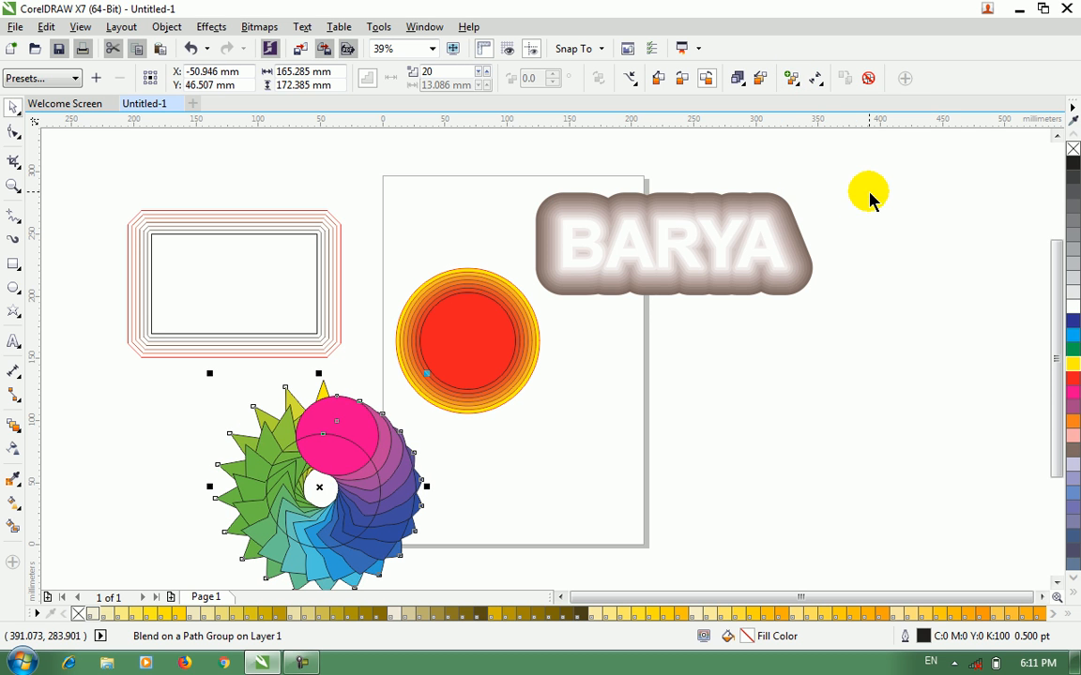
# Step: Show the blend's path and enlarge the path circle to about 123 mm in diameter
pyautogui.click(786, 79)
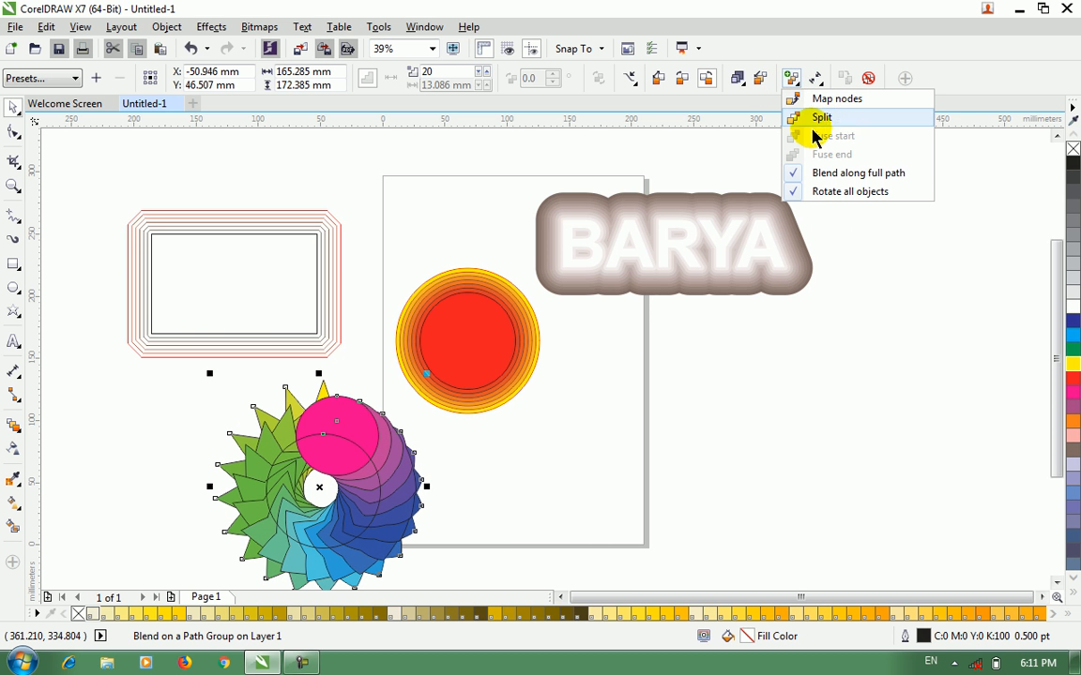
pyautogui.click(629, 78)
pyautogui.click(629, 79)
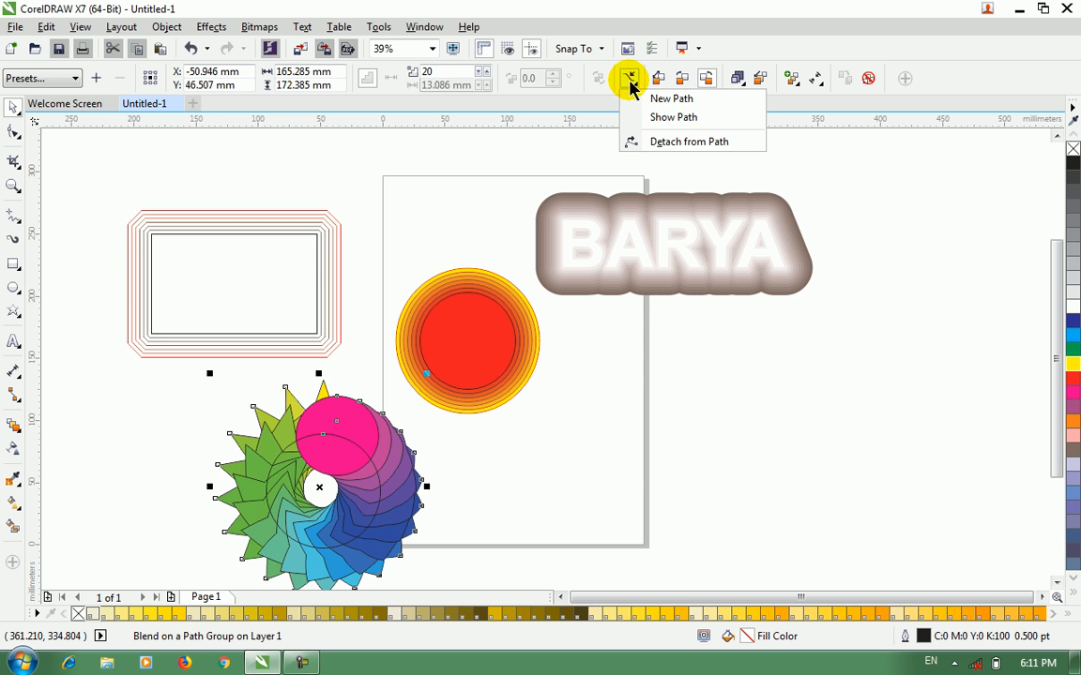
pyautogui.click(672, 127)
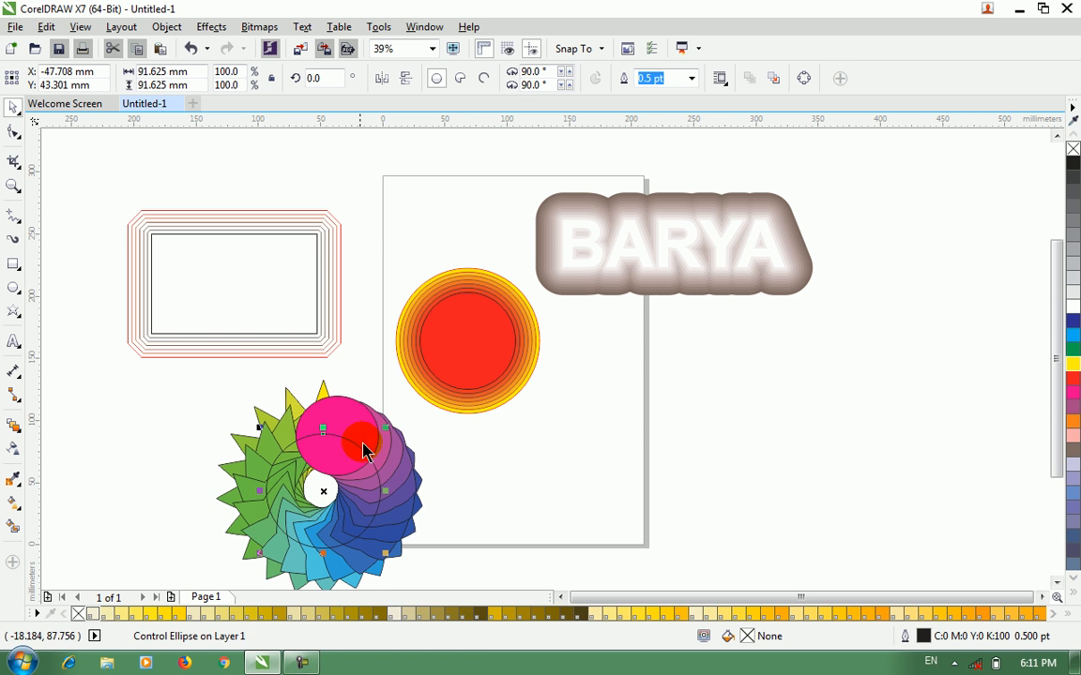
pyautogui.moveTo(386, 427); pyautogui.dragTo(458, 457)
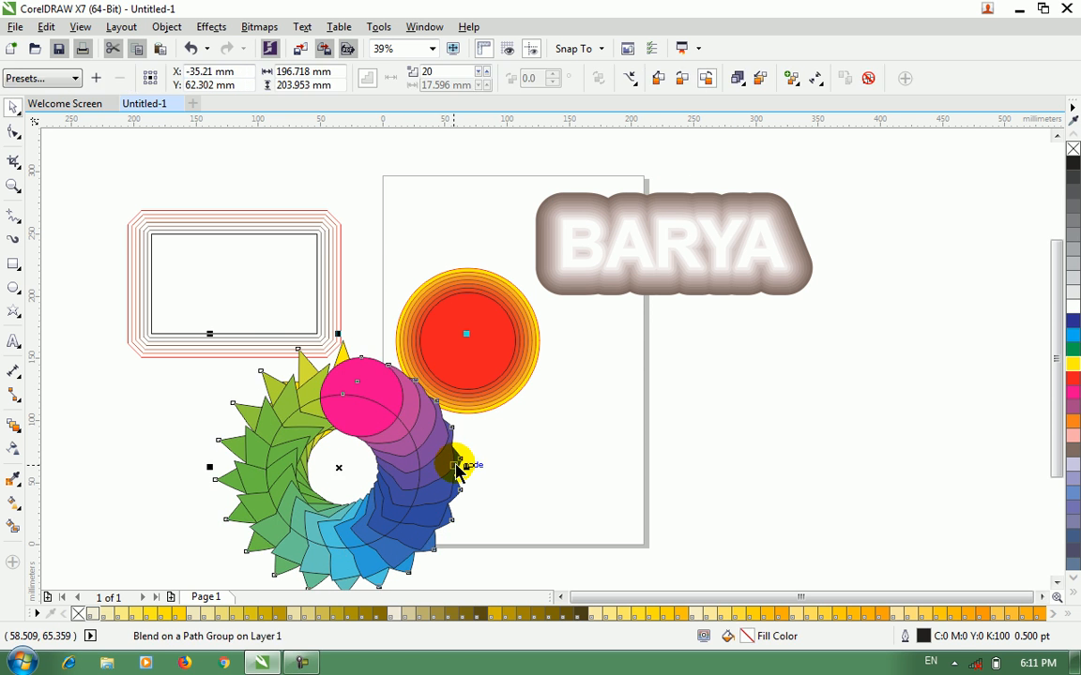
# Step: Detach the blend from its circular path and move it away to the right of the circle
pyautogui.click(628, 78)
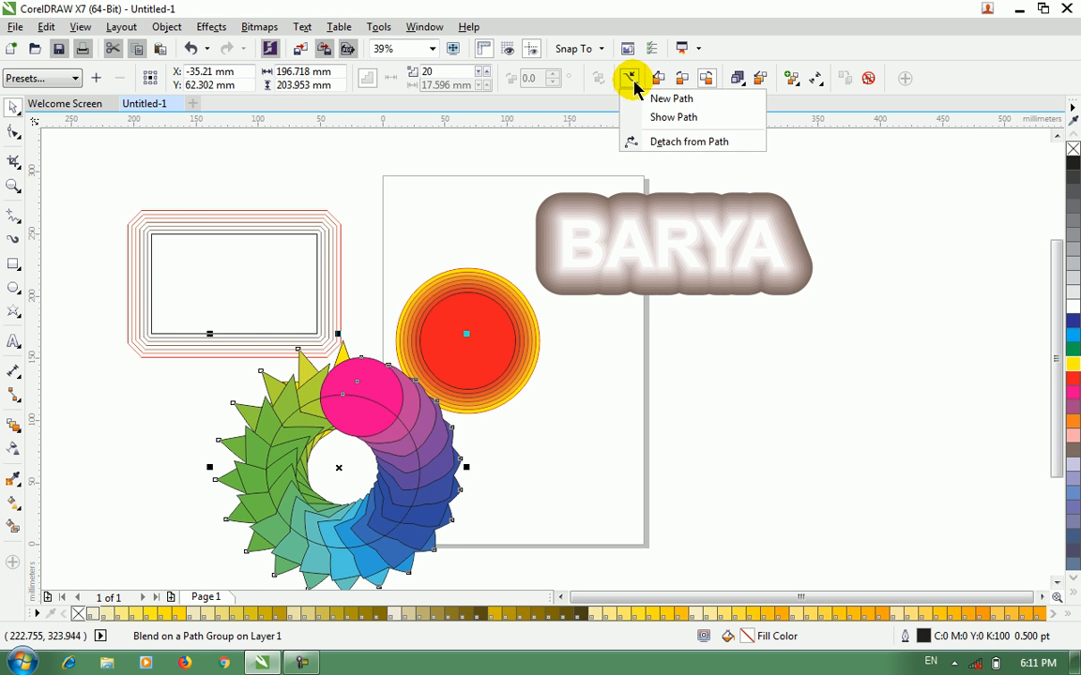
pyautogui.click(688, 142)
pyautogui.moveTo(379, 405); pyautogui.dragTo(731, 409)
pyautogui.moveTo(548, 399); pyautogui.dragTo(739, 438)
pyautogui.click(706, 345)
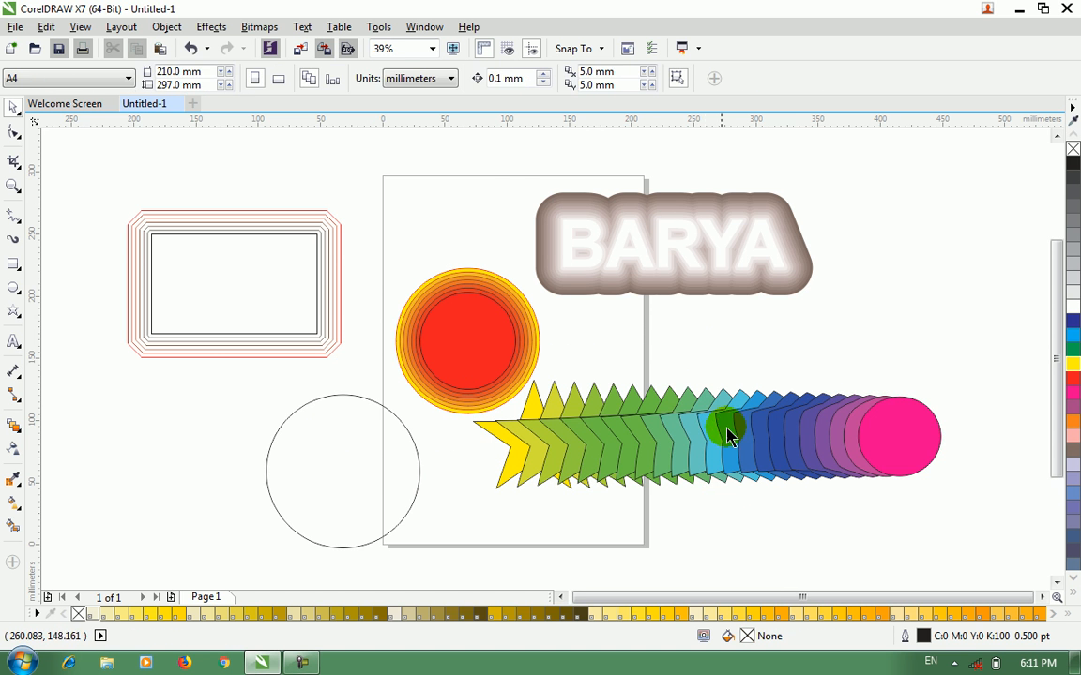
# Step: Move the detached blend above the contoured shapes and the unfilled circle to the area right of the page
pyautogui.moveTo(727, 394); pyautogui.dragTo(453, 164)
pyautogui.click(459, 459)
pyautogui.moveTo(419, 471); pyautogui.dragTo(833, 344)
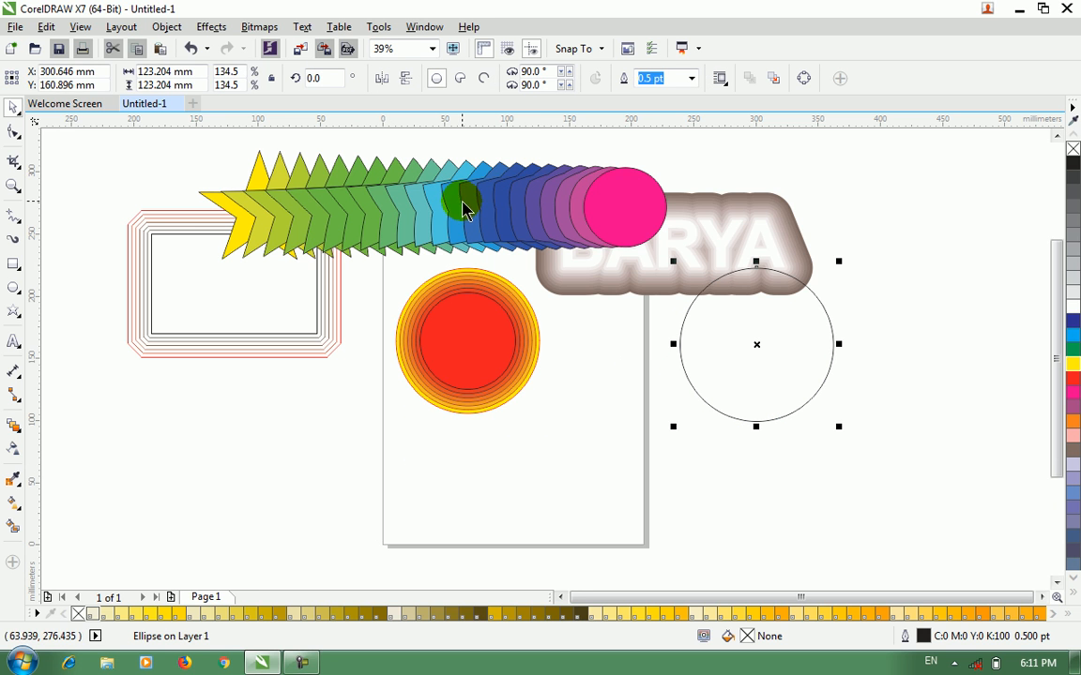
# Step: Add the artistic text "BARYA" and move it to the right of the page, below the unfilled circle
pyautogui.click(14, 343)
pyautogui.click(158, 439)
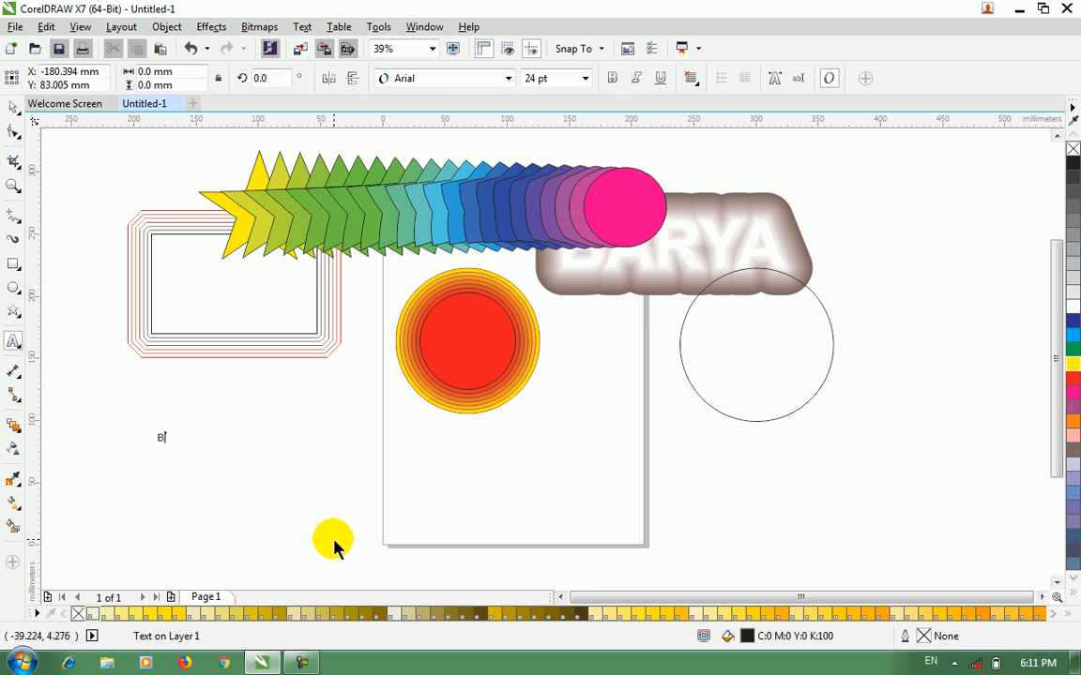
pyautogui.click(14, 106)
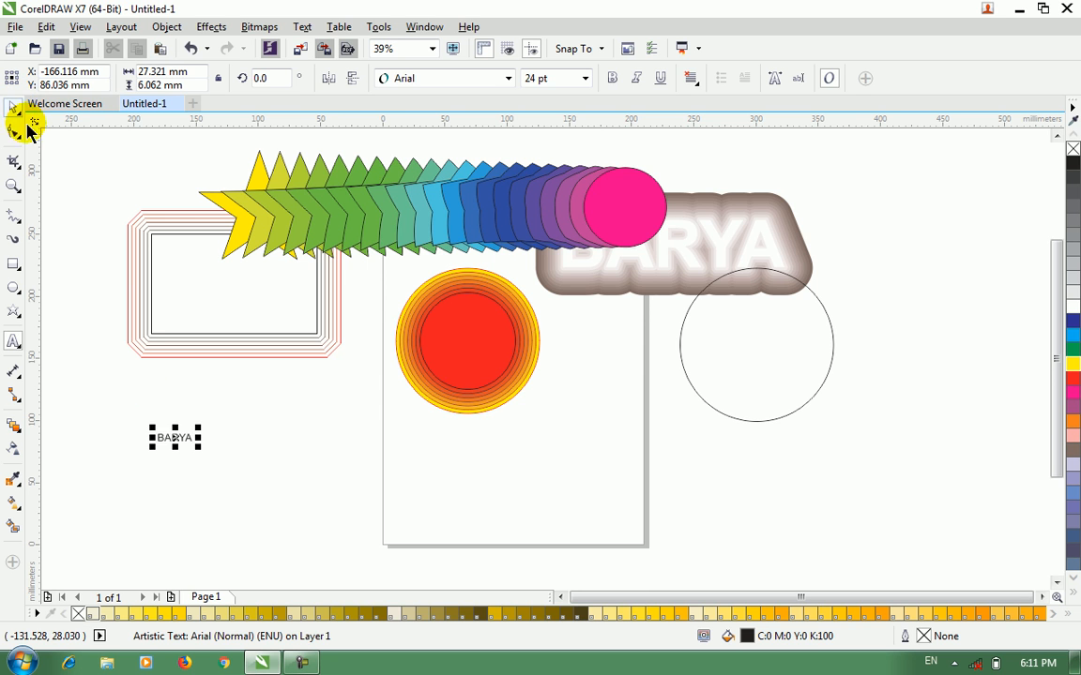
pyautogui.moveTo(188, 449); pyautogui.dragTo(706, 494)
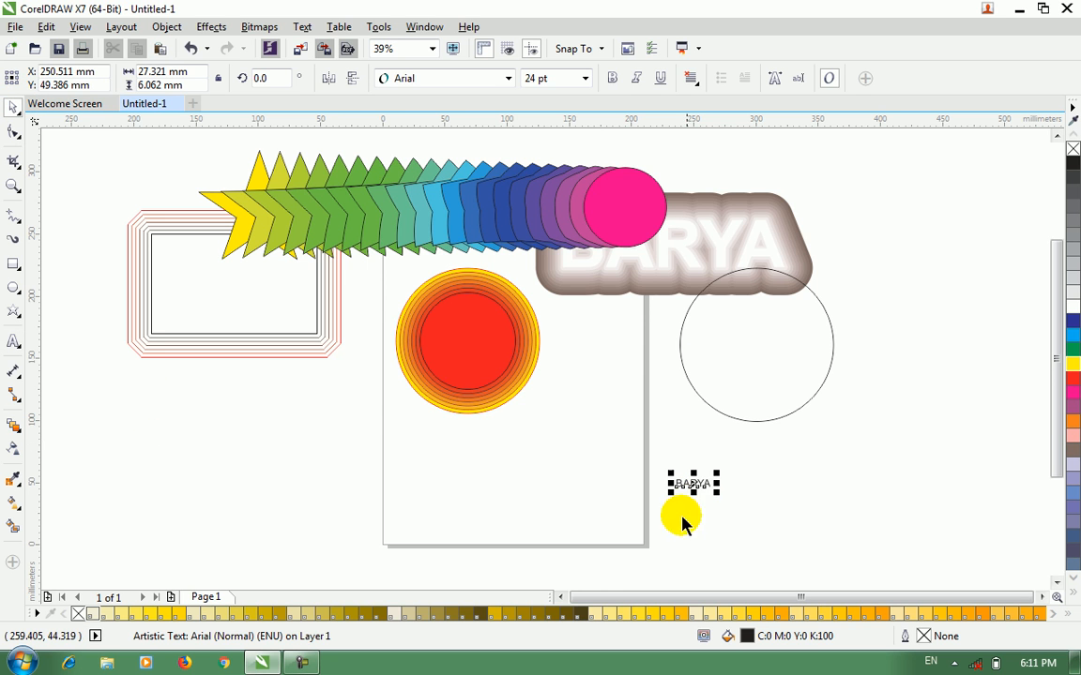
# Step: Make the new BARYA text bold, set its size to 100 pt and deselect it
pyautogui.click(612, 80)
pyautogui.click(585, 78)
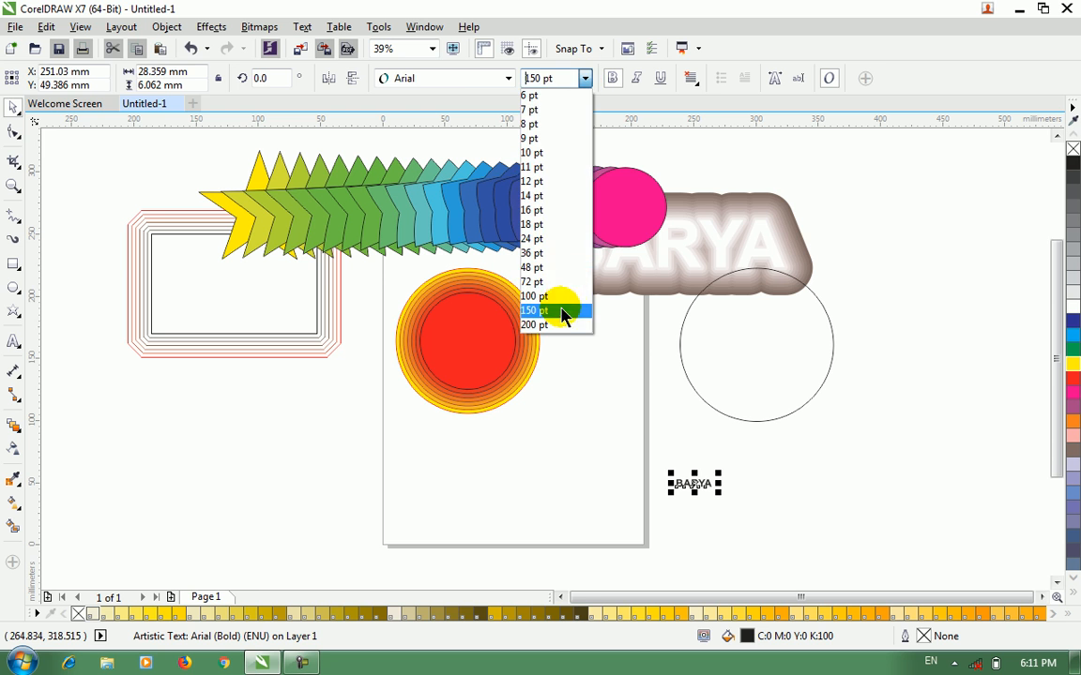
pyautogui.click(556, 298)
pyautogui.press('Escape')
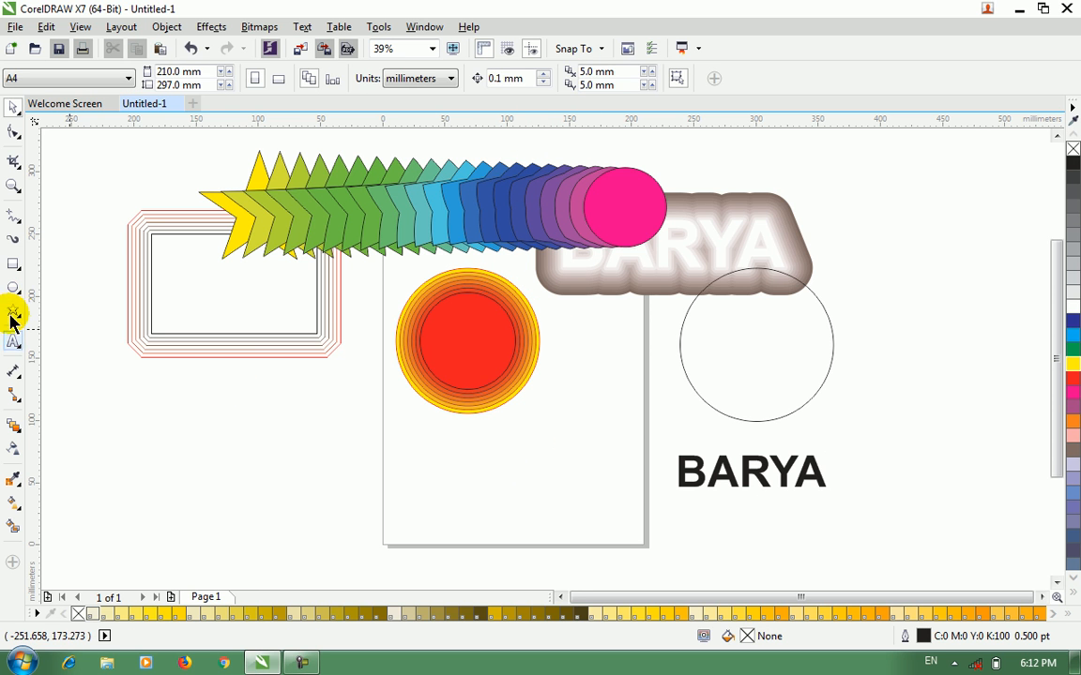
# Step: Draw a five-pointed star about 83 by 79 mm at the page's lower left edge
pyautogui.click(13, 311)
pyautogui.moveTo(298, 455); pyautogui.dragTo(409, 556)
pyautogui.click(12, 107)
# Step: Move the new BARYA text slightly toward the star, then fill the text red and the star yellow
pyautogui.moveTo(803, 479); pyautogui.dragTo(738, 503)
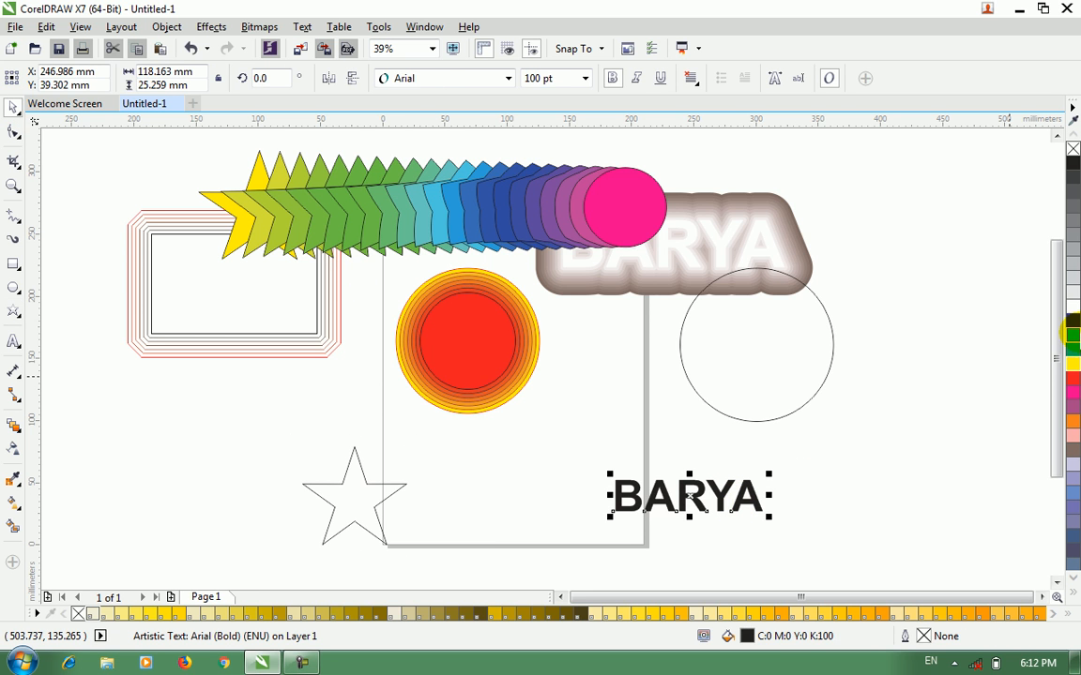
pyautogui.click(1074, 378)
pyautogui.click(400, 508)
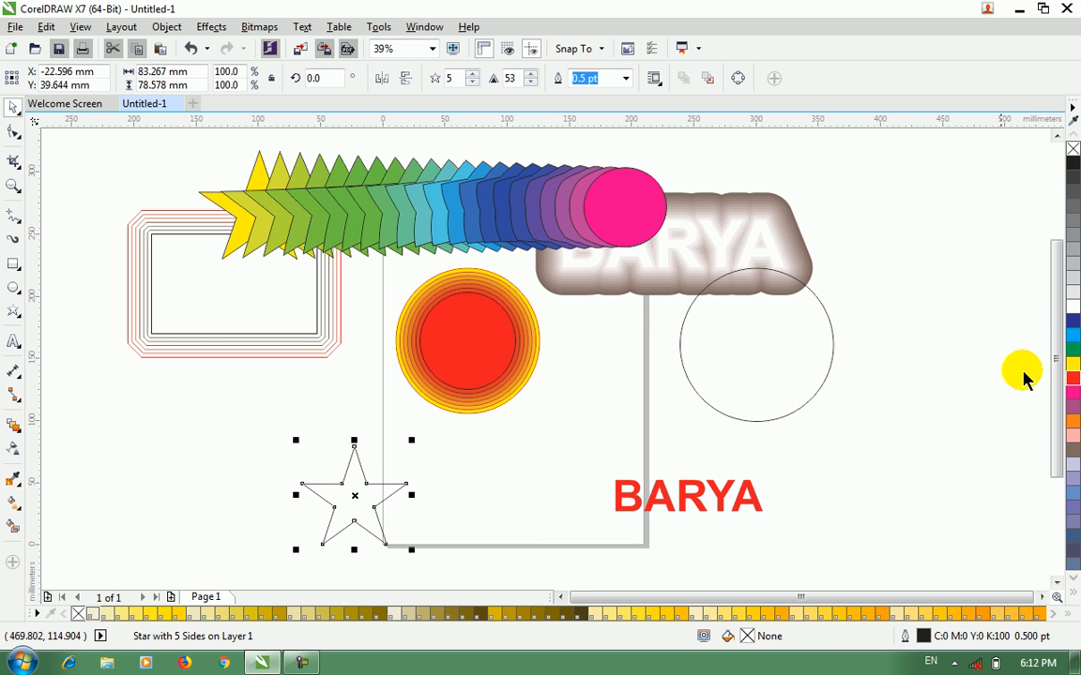
pyautogui.click(1070, 364)
# Step: Select the yellow star and the red BARYA text together and apply a 20-step blend between them
pyautogui.moveTo(815, 535); pyautogui.dragTo(641, 575)
pyautogui.moveTo(270, 429); pyautogui.dragTo(761, 574)
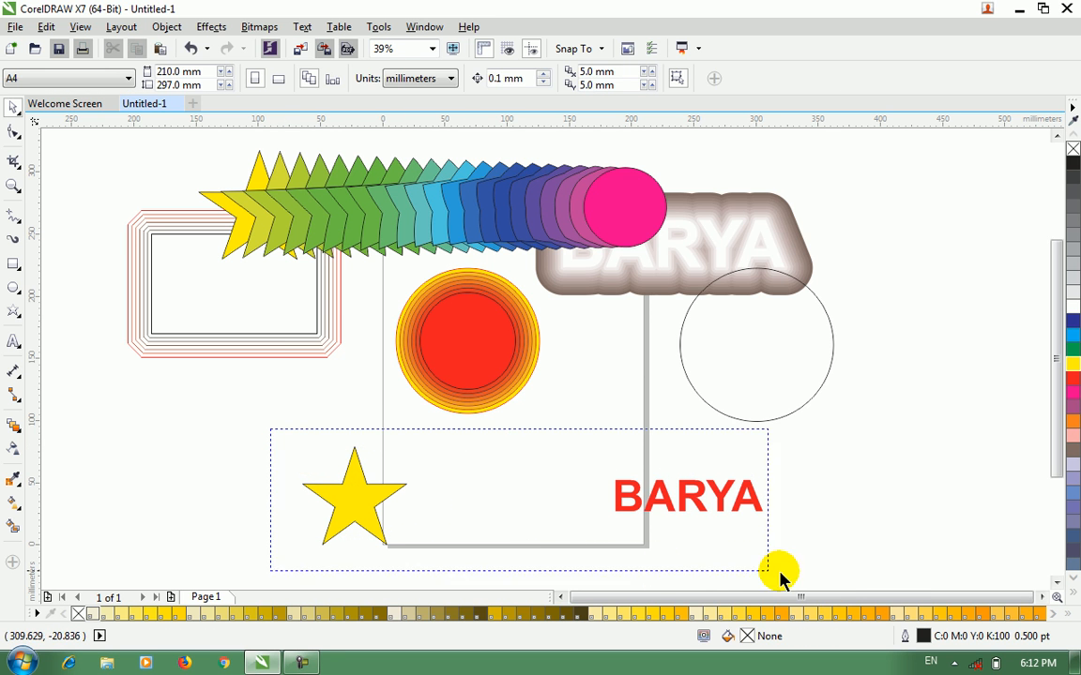
pyautogui.moveTo(837, 567); pyautogui.dragTo(837, 567)
pyautogui.click(211, 26)
pyautogui.click(441, 160)
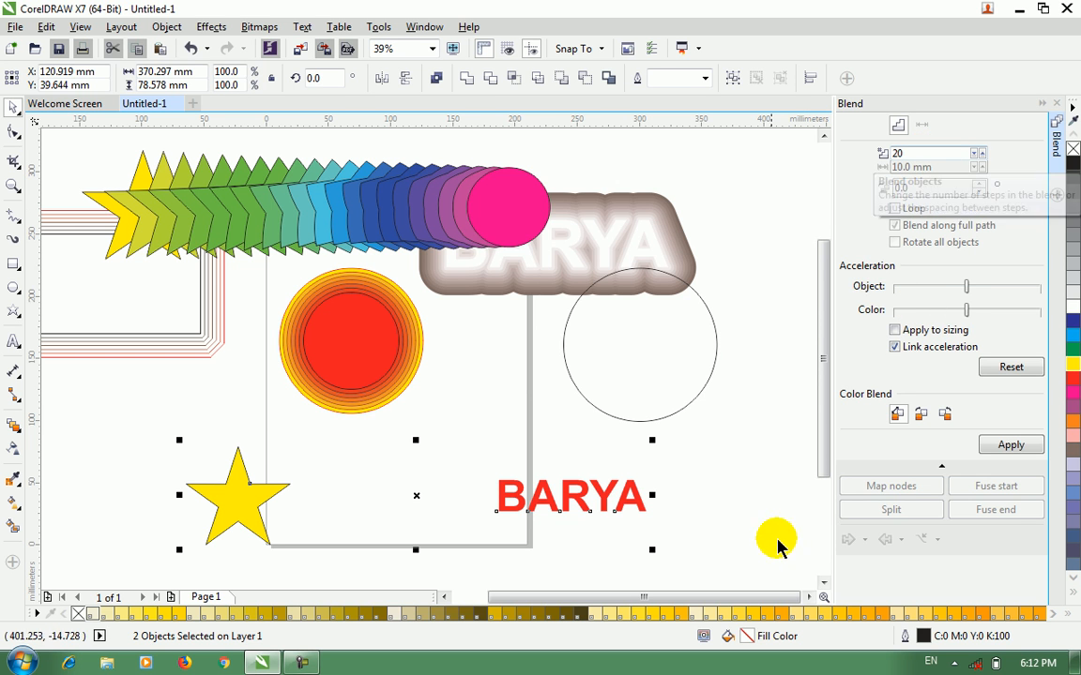
pyautogui.click(1010, 445)
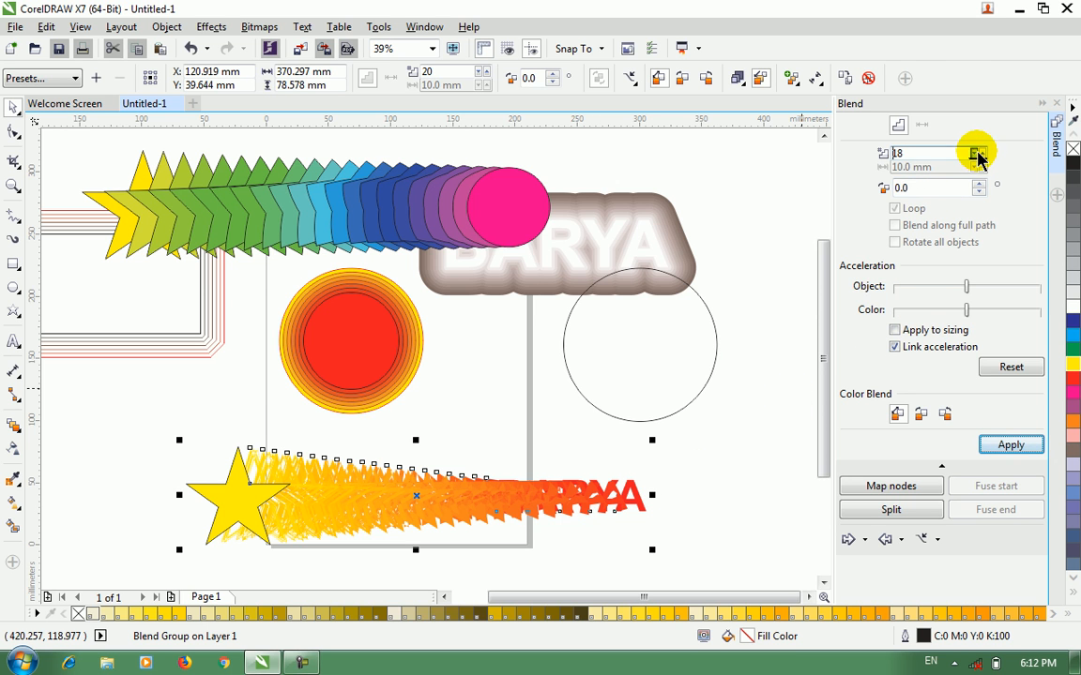
# Step: Change the star-to-text blend to 19 steps, close the blend settings and move the blend up and to the right
pyautogui.click(1022, 445)
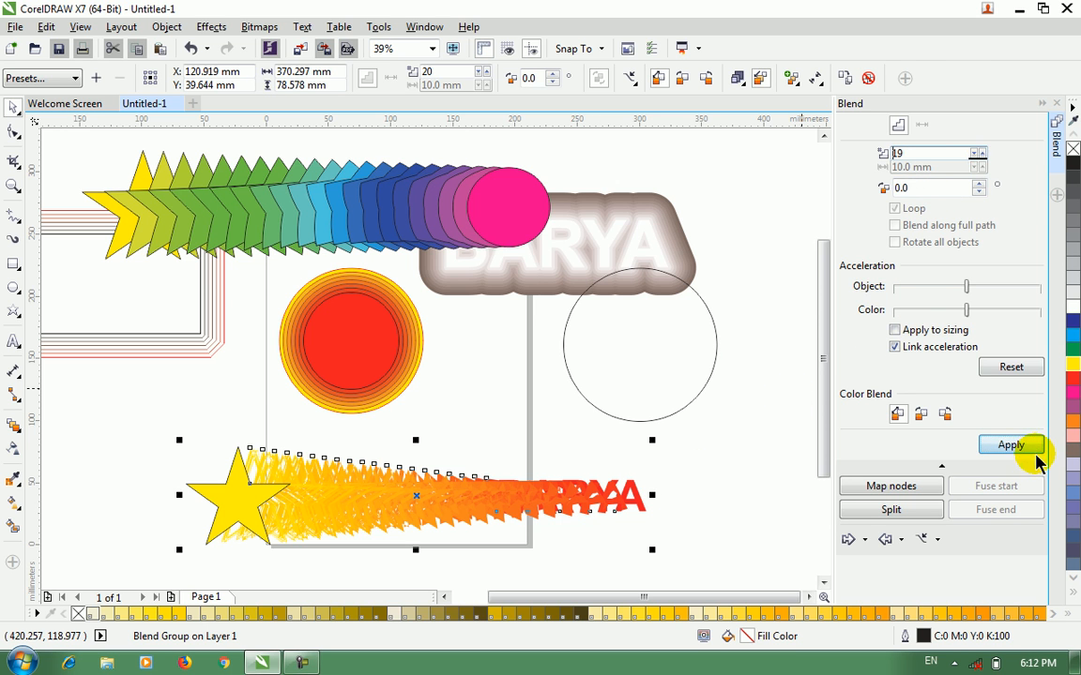
pyautogui.click(936, 540)
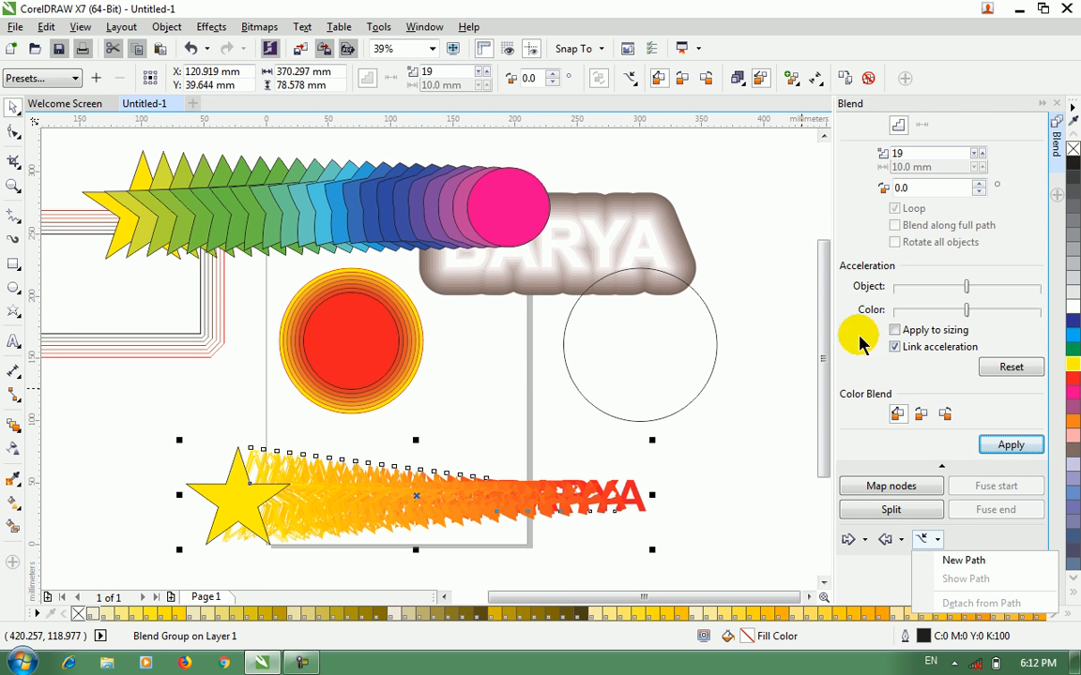
pyautogui.click(1054, 103)
pyautogui.click(398, 494)
pyautogui.moveTo(398, 494); pyautogui.dragTo(713, 392)
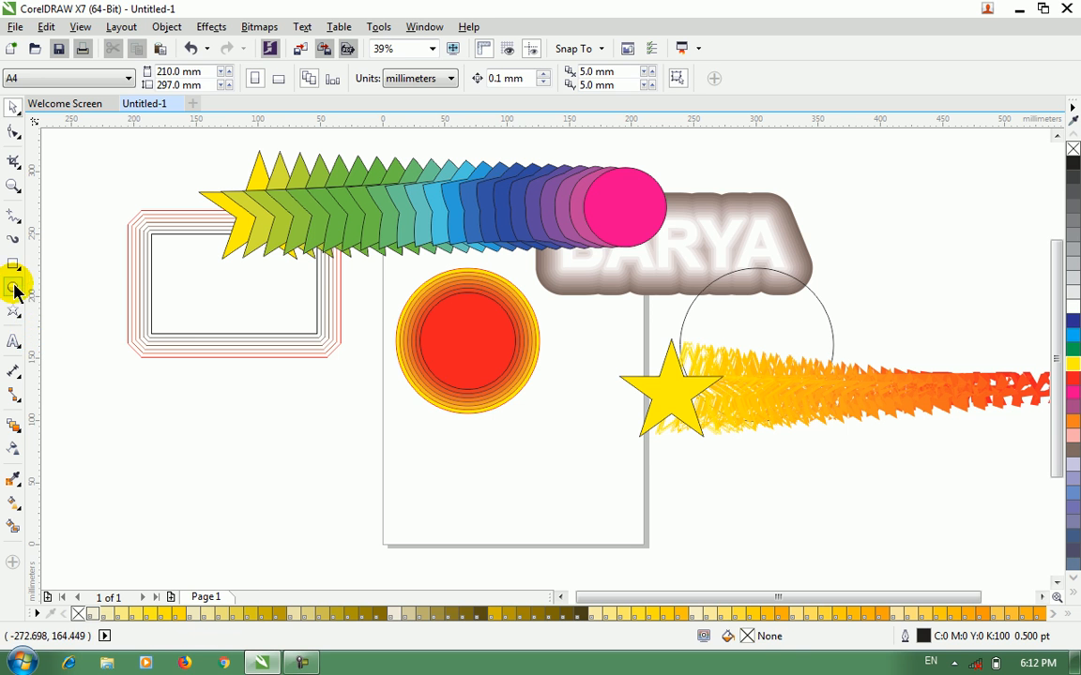
# Step: Draw an ellipse about 102 by 98 mm left of the page, copy it onto the page and shrink the copy to about 90 by 86 mm
pyautogui.click(13, 288)
pyautogui.moveTo(225, 389); pyautogui.dragTo(353, 518)
pyautogui.click(13, 109)
pyautogui.moveTo(337, 465); pyautogui.dragTo(566, 491)
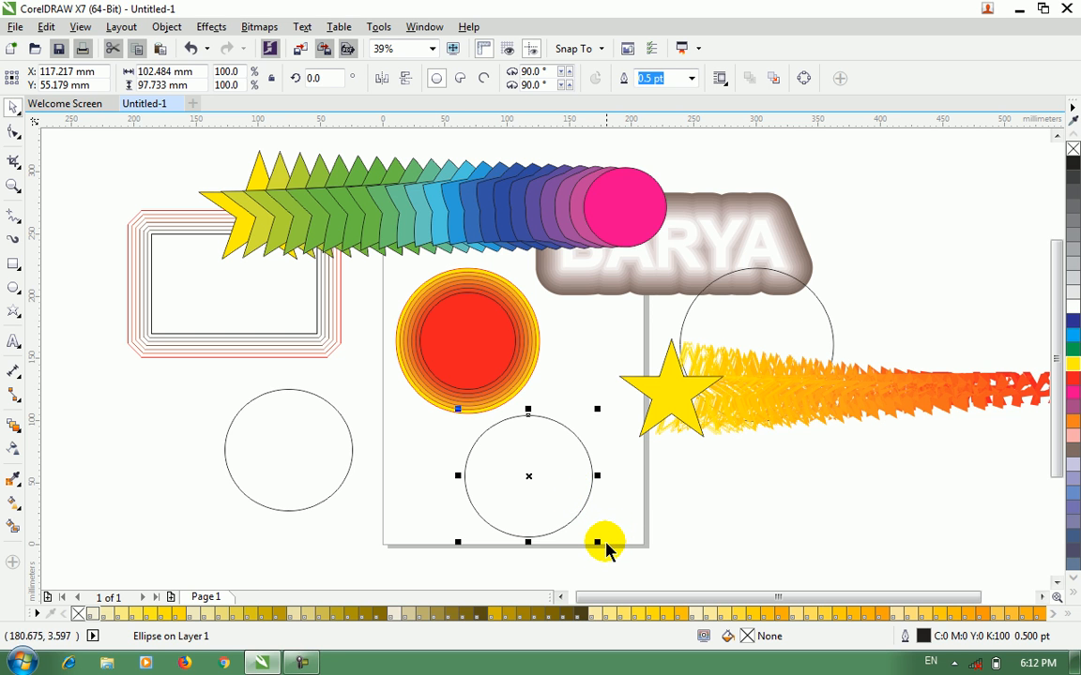
pyautogui.moveTo(600, 549); pyautogui.dragTo(589, 536)
pyautogui.click(344, 450)
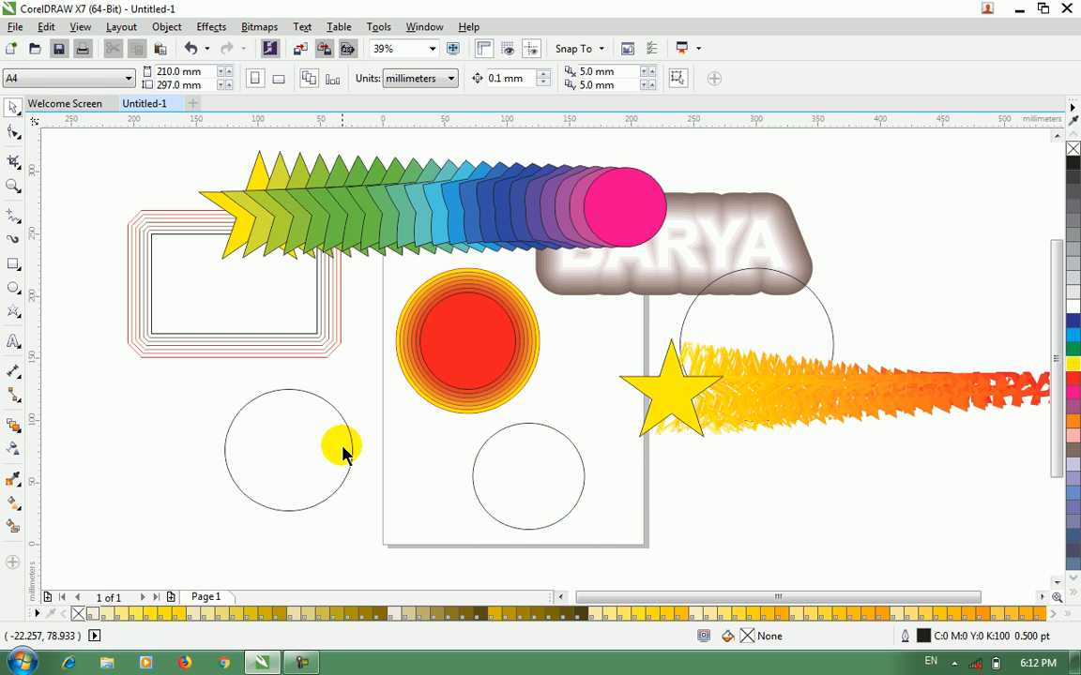
pyautogui.click(353, 450)
pyautogui.click(1070, 366)
pyautogui.click(497, 424)
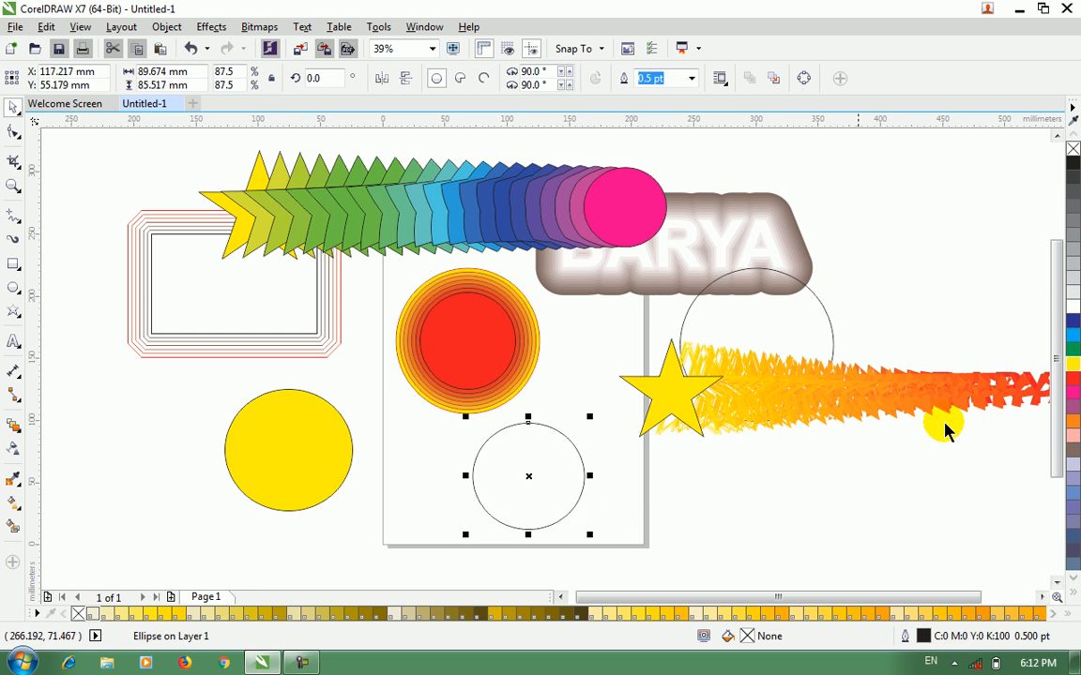
pyautogui.hotkey('ctrl', 'z')
# Step: Fill the smaller ellipse on the page with orange and the larger ellipse beside the page with yellow
pyautogui.click(581, 484)
pyautogui.click(1072, 422)
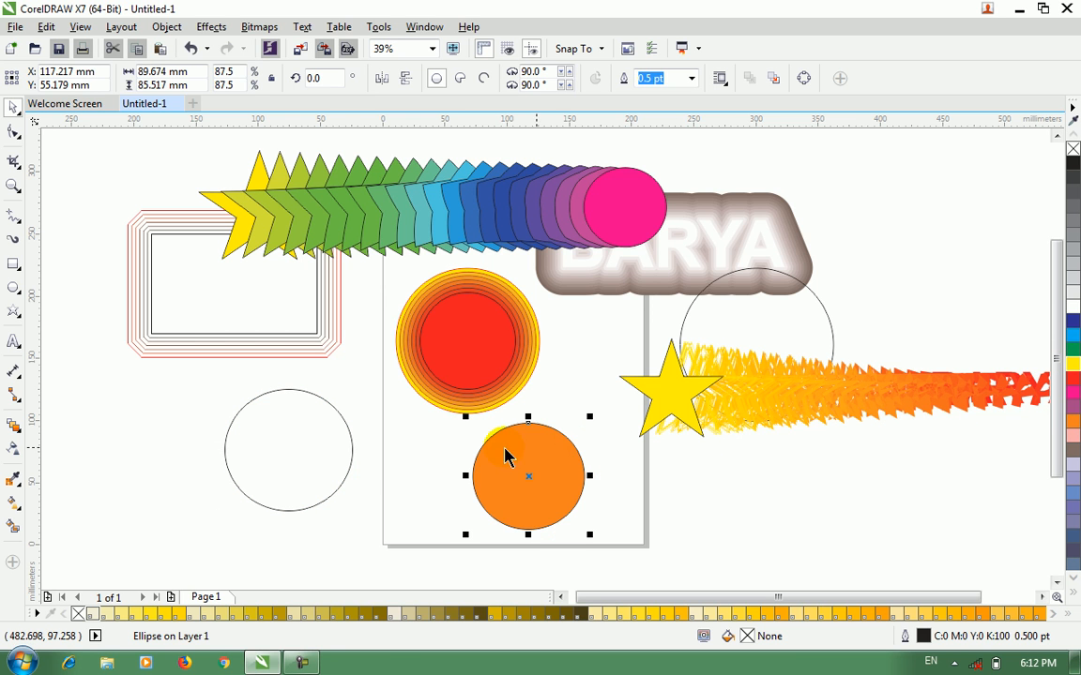
pyautogui.click(349, 452)
pyautogui.click(1071, 366)
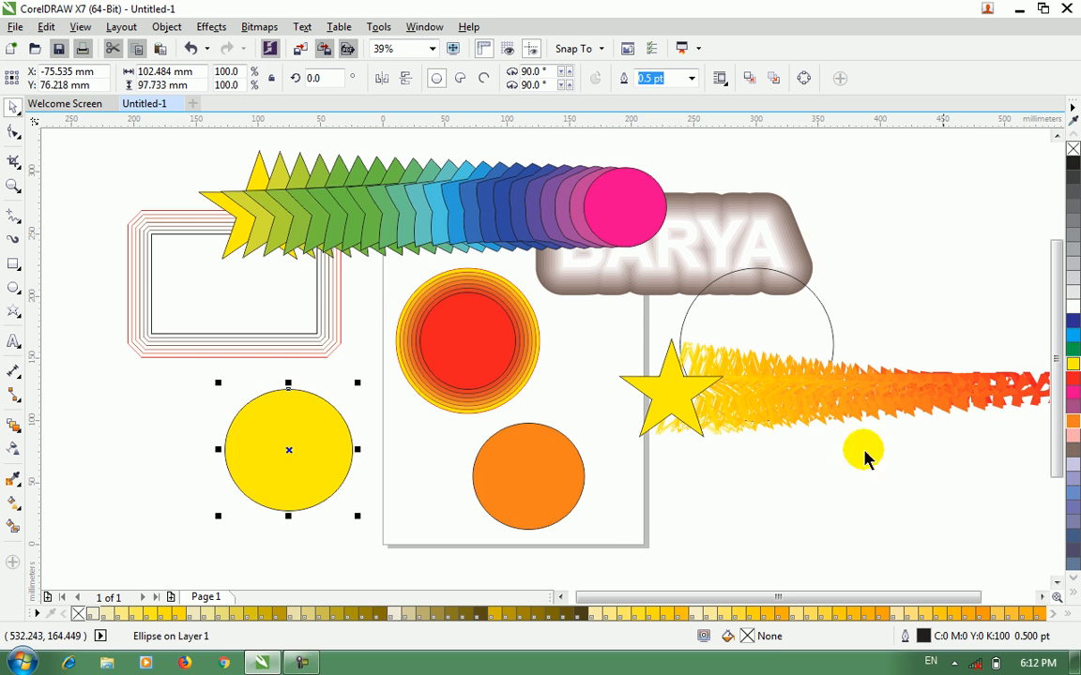
# Step: Remove the outlines of the orange and yellow ellipses and apply a 40-step blend between them
pyautogui.click(531, 505)
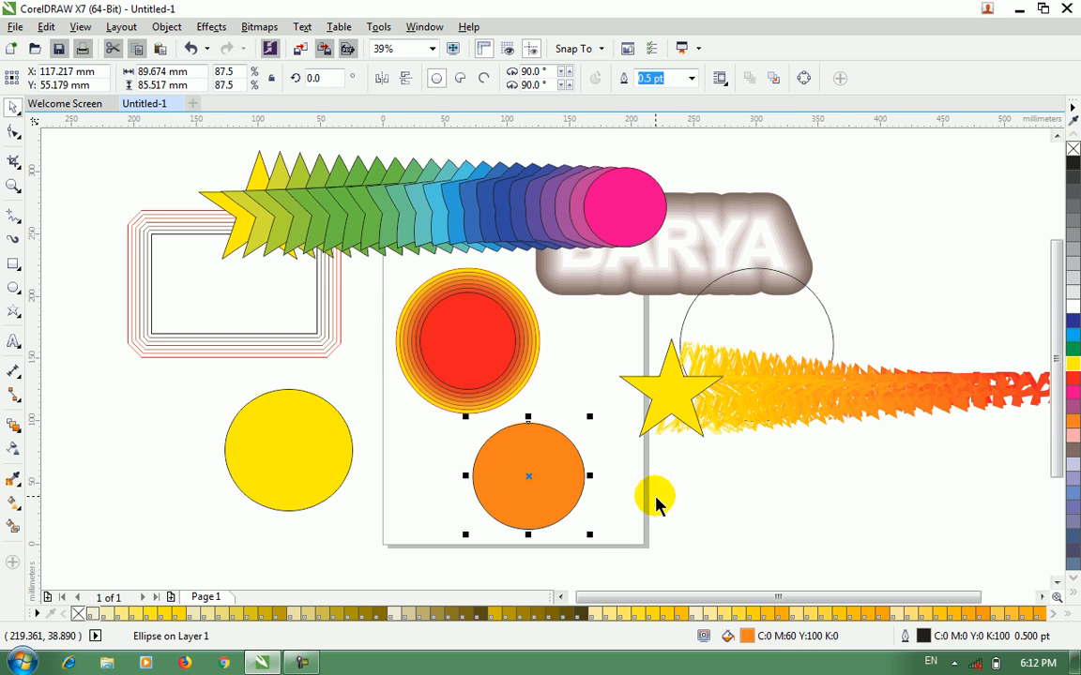
pyautogui.keyDown('shift'); pyautogui.click(320, 453); pyautogui.keyUp('shift')
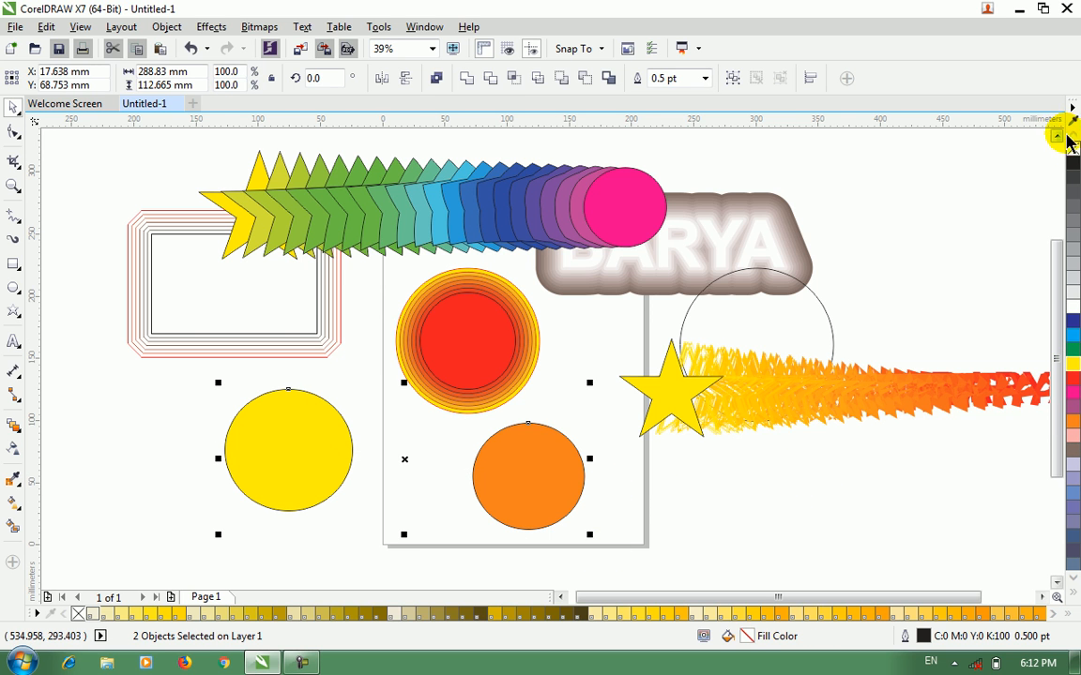
pyautogui.rightClick(1071, 148)
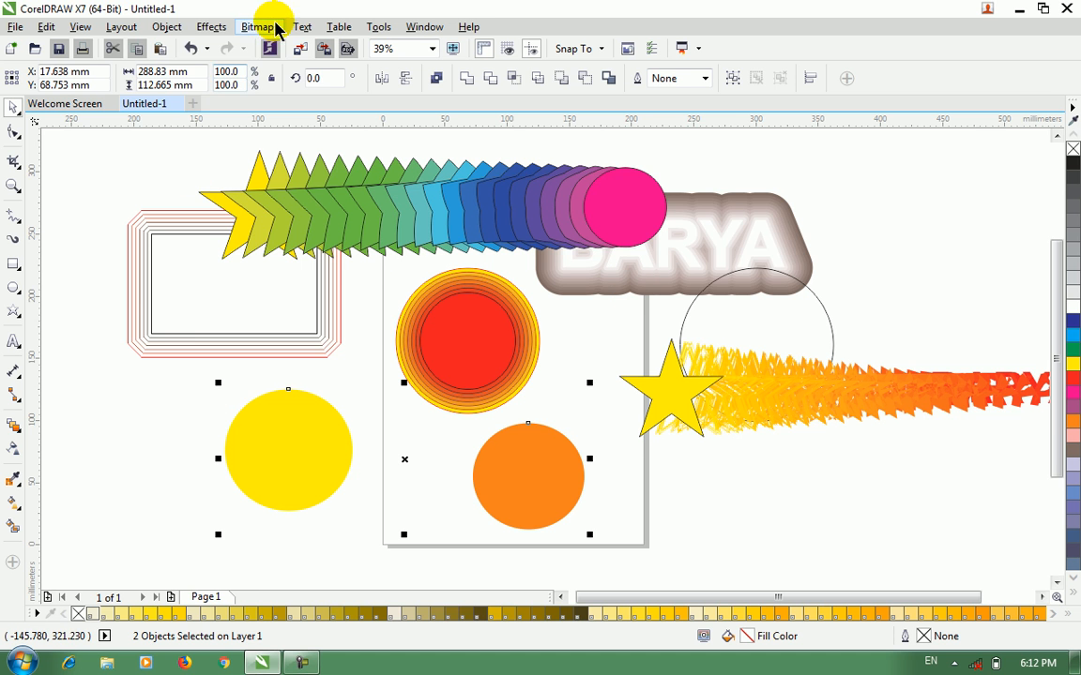
pyautogui.click(210, 27)
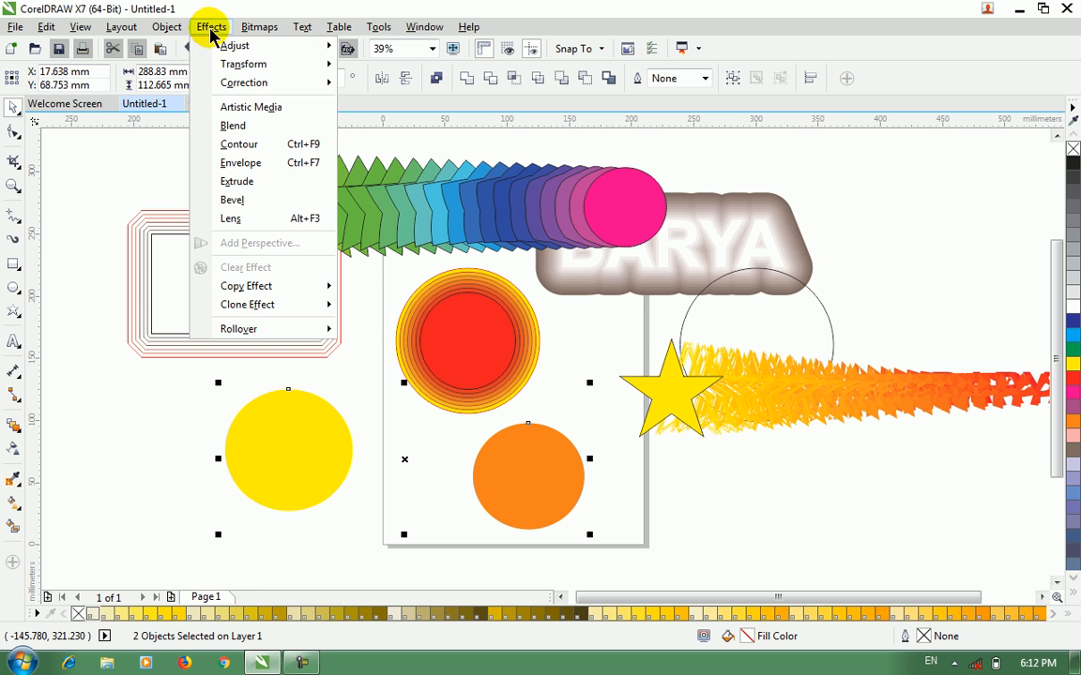
pyautogui.click(264, 125)
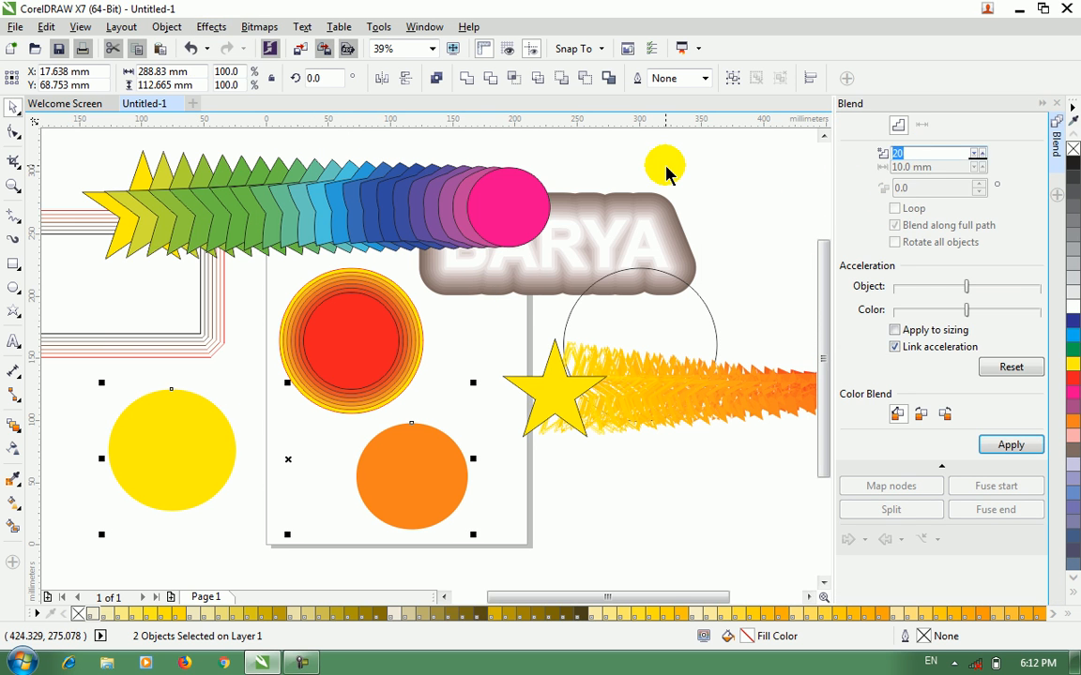
pyautogui.click(1007, 445)
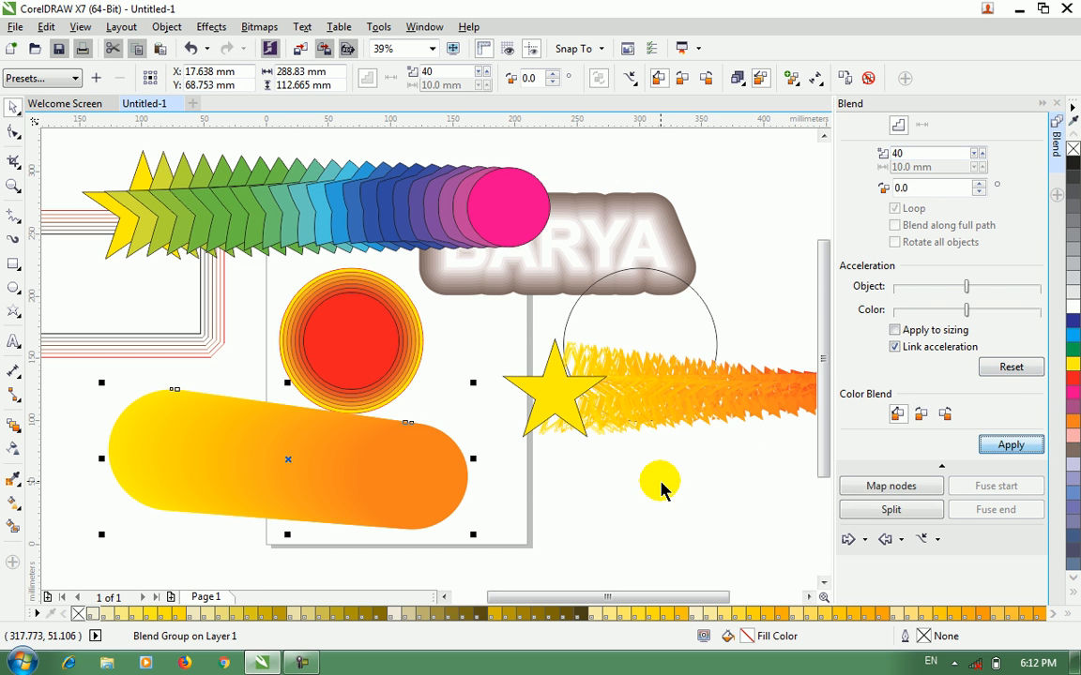
# Step: Move the blend's small orange ellipse onto the middle of the large yellow ellipse and fill it yellow
pyautogui.click(514, 500)
pyautogui.click(456, 476)
pyautogui.moveTo(412, 478); pyautogui.dragTo(201, 438)
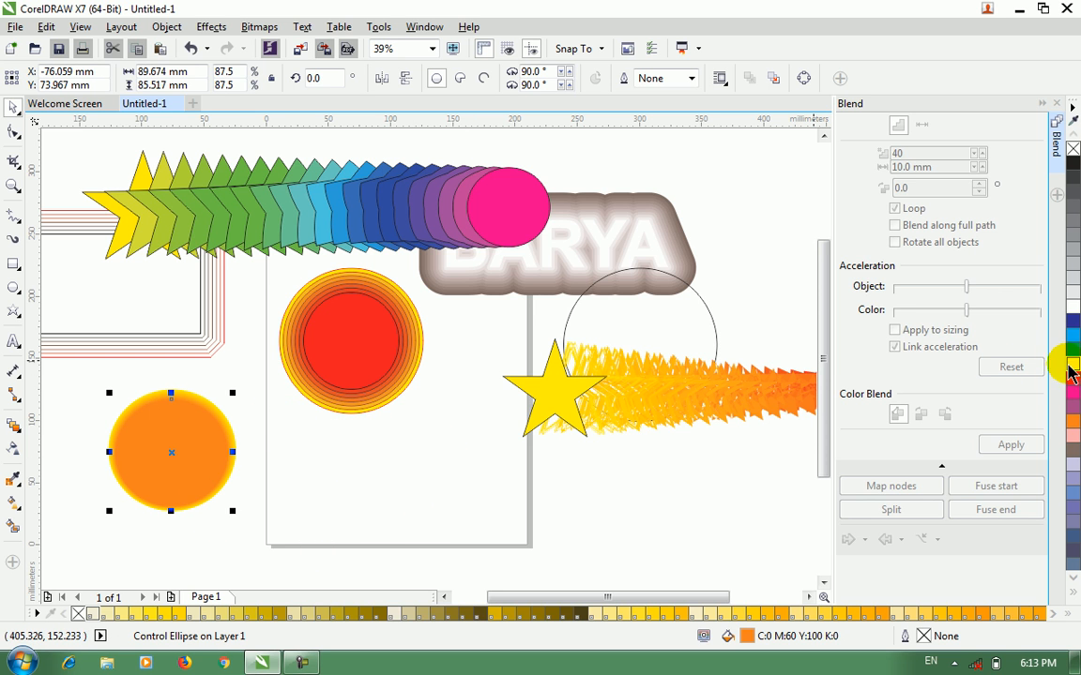
pyautogui.click(1066, 369)
pyautogui.click(234, 430)
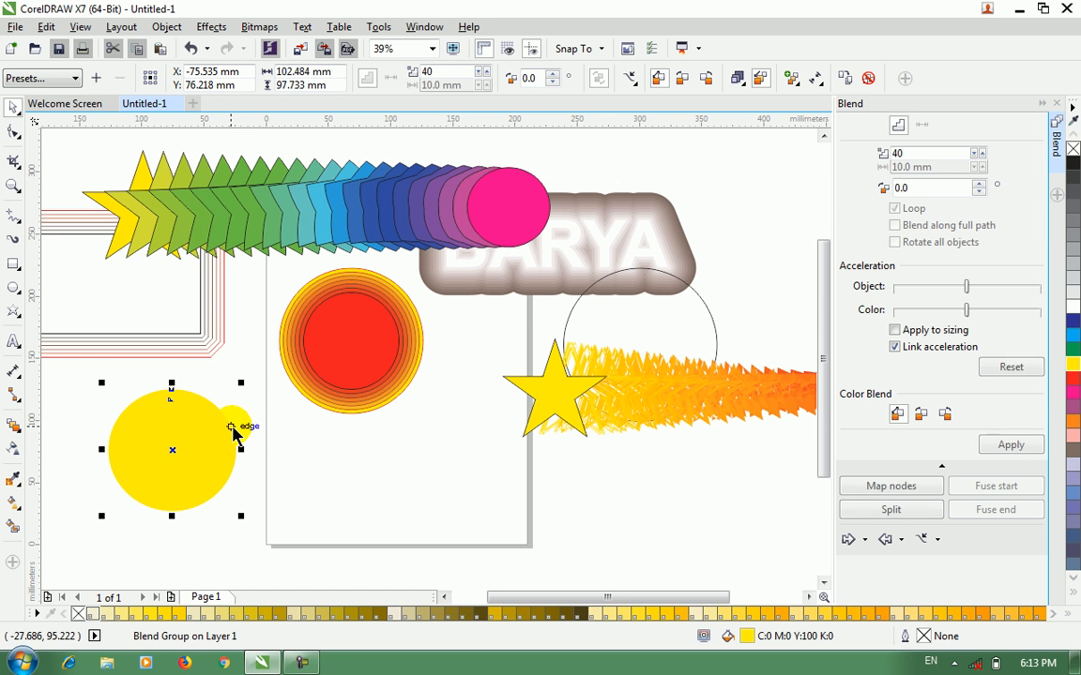
pyautogui.click(1073, 423)
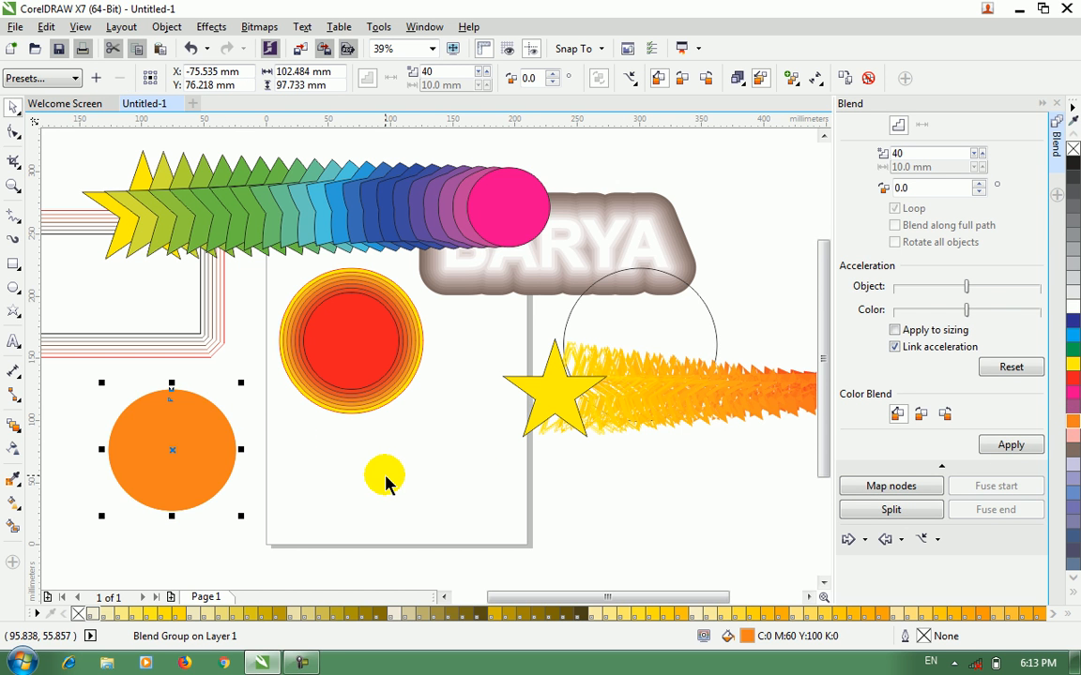
pyautogui.hotkey('ctrl', 'z')
# Step: Move the small yellow ellipse back out onto the page and fill the blend's large ellipse with orange
pyautogui.click(357, 476)
pyautogui.moveTo(199, 455); pyautogui.dragTo(392, 503)
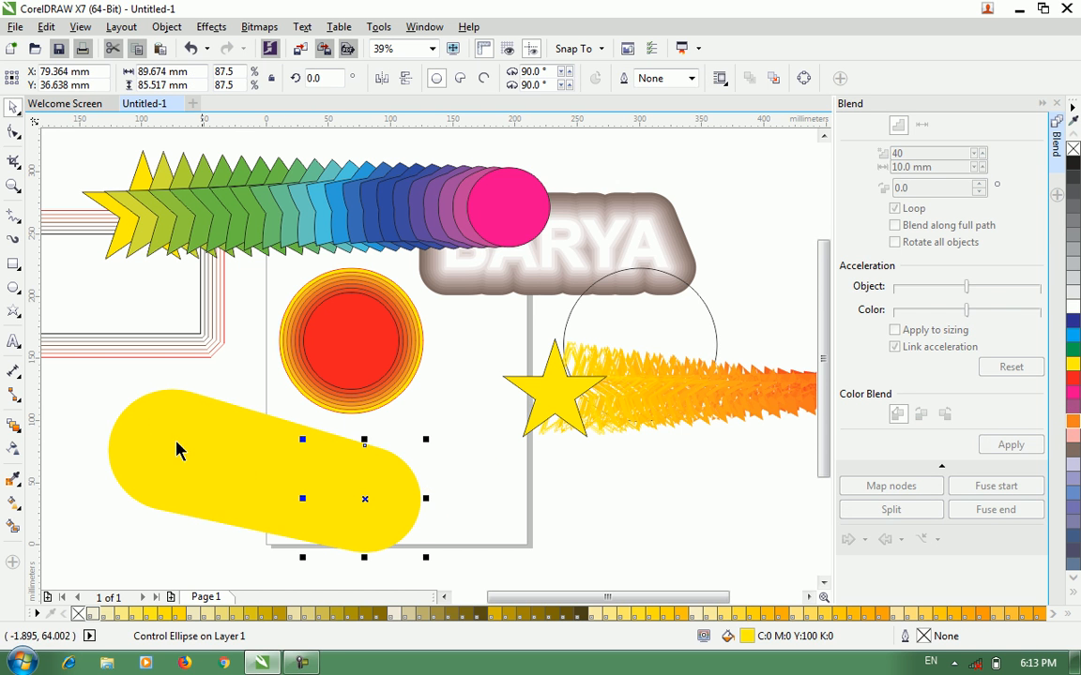
pyautogui.click(145, 399)
pyautogui.click(159, 392)
pyautogui.click(147, 396)
pyautogui.moveTo(146, 399); pyautogui.dragTo(113, 430)
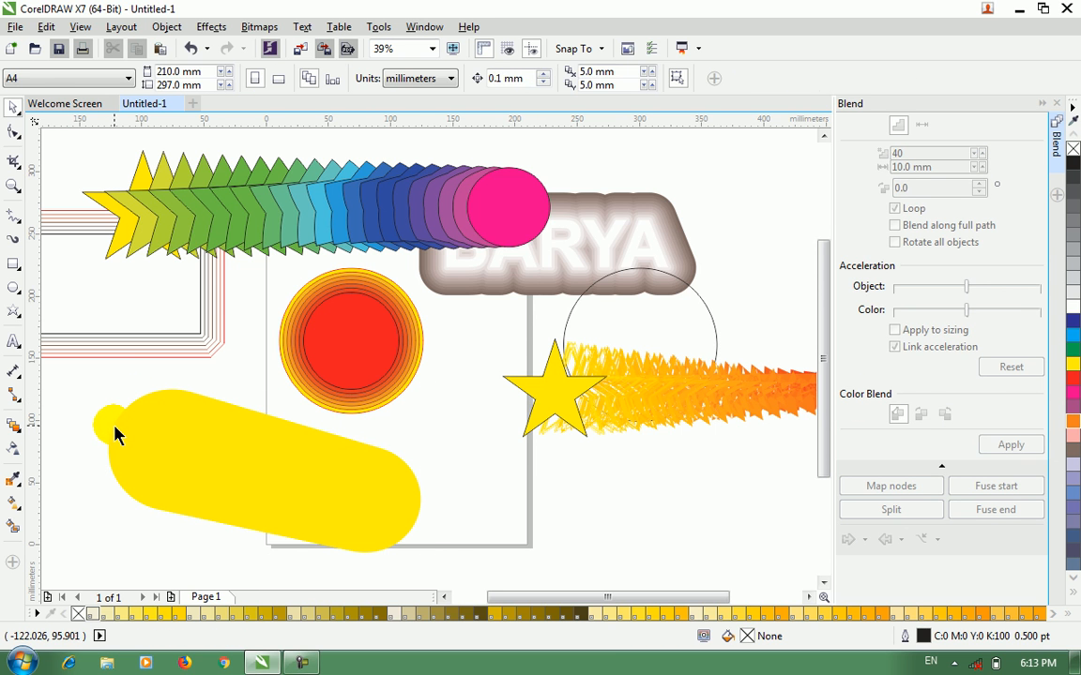
pyautogui.click(112, 428)
pyautogui.click(1073, 419)
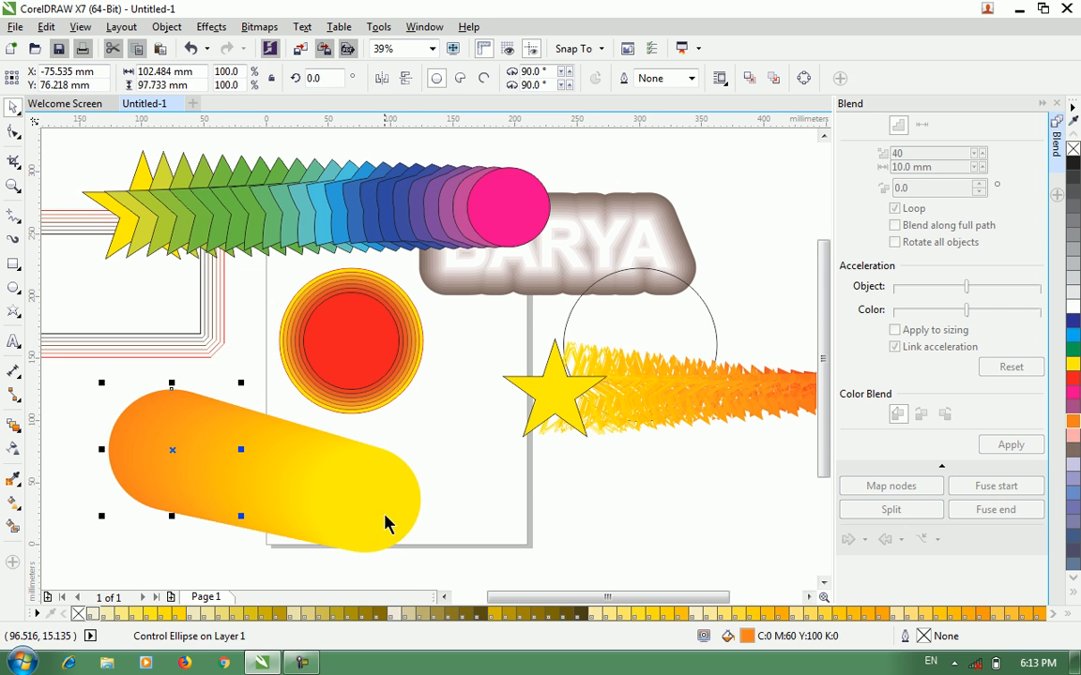
# Step: Move the small yellow ellipse onto the middle of the large orange ellipse, at about X -75, Y 72 mm, and deselect it
pyautogui.click(523, 485)
pyautogui.moveTo(396, 502); pyautogui.dragTo(204, 462)
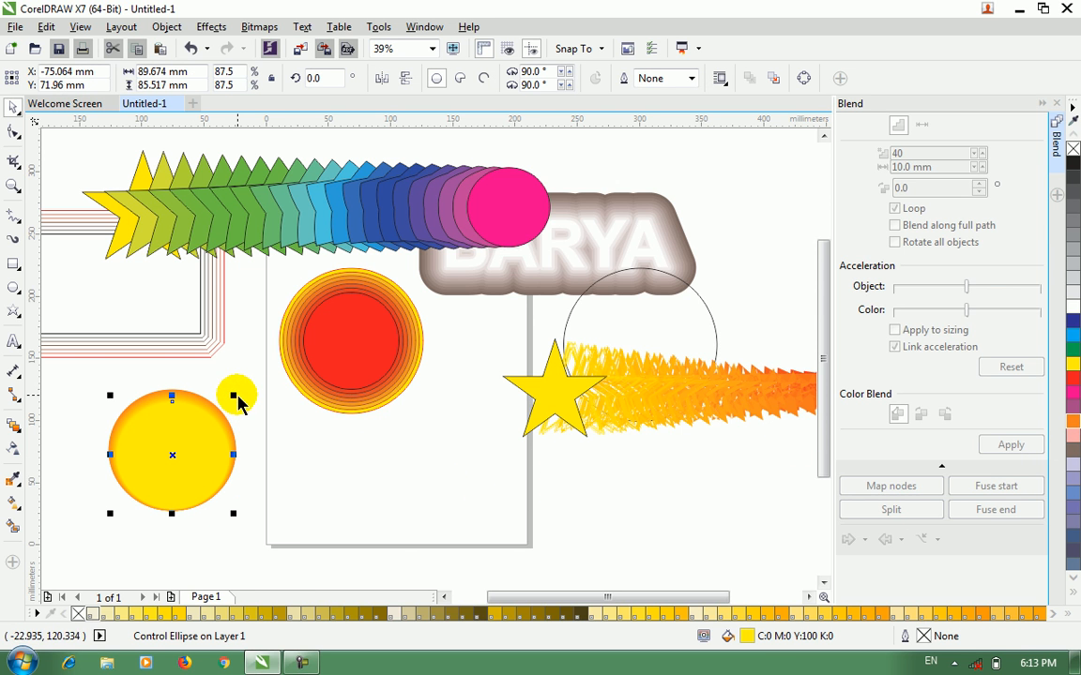
pyautogui.click(318, 458)
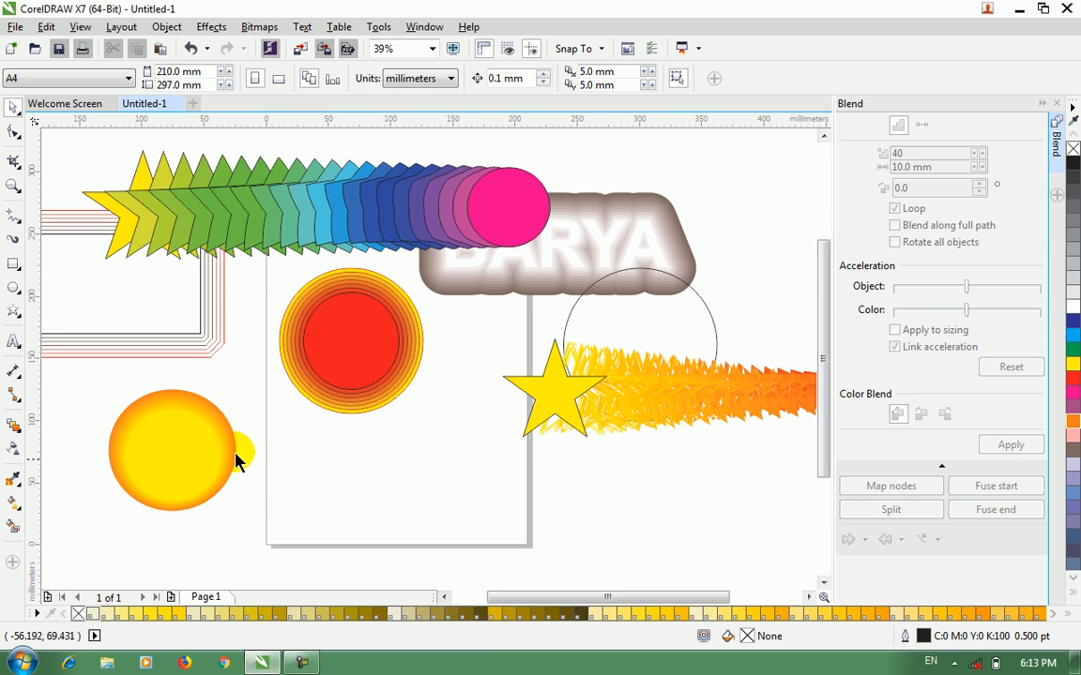